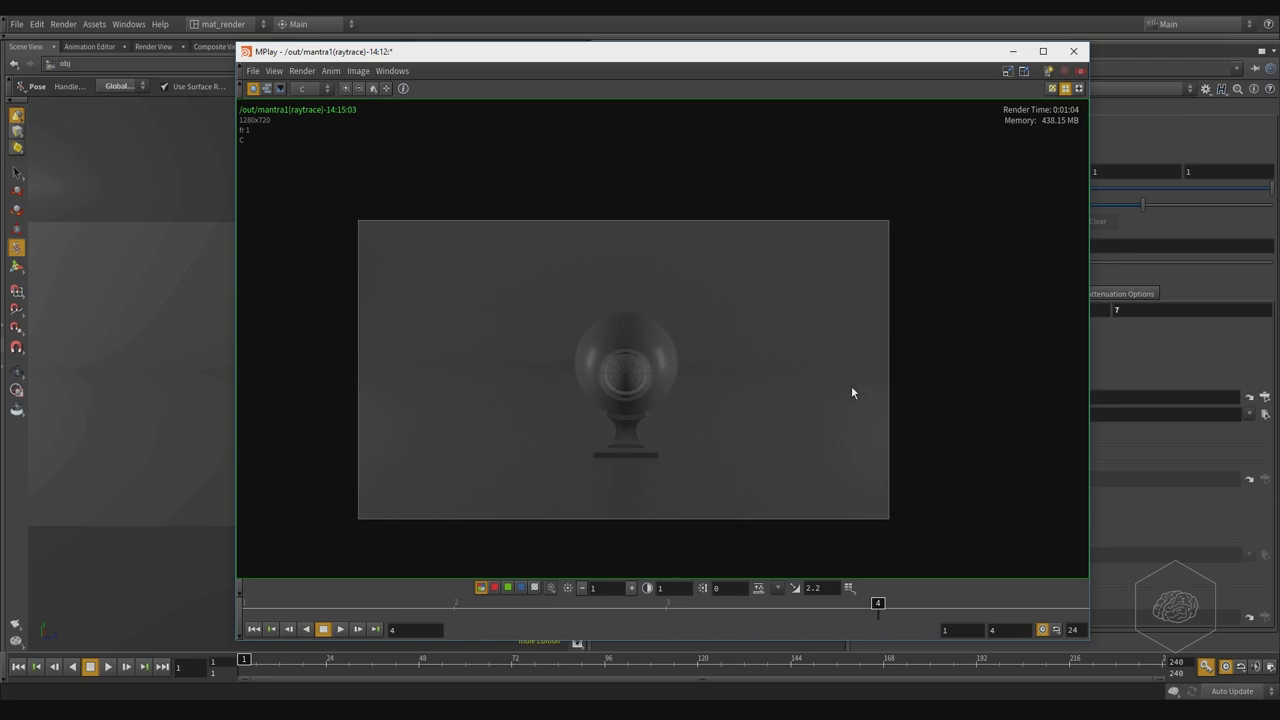
Step: Minimize the MPlay render preview to get back to the scene
scroll(592, 405, up, 1)
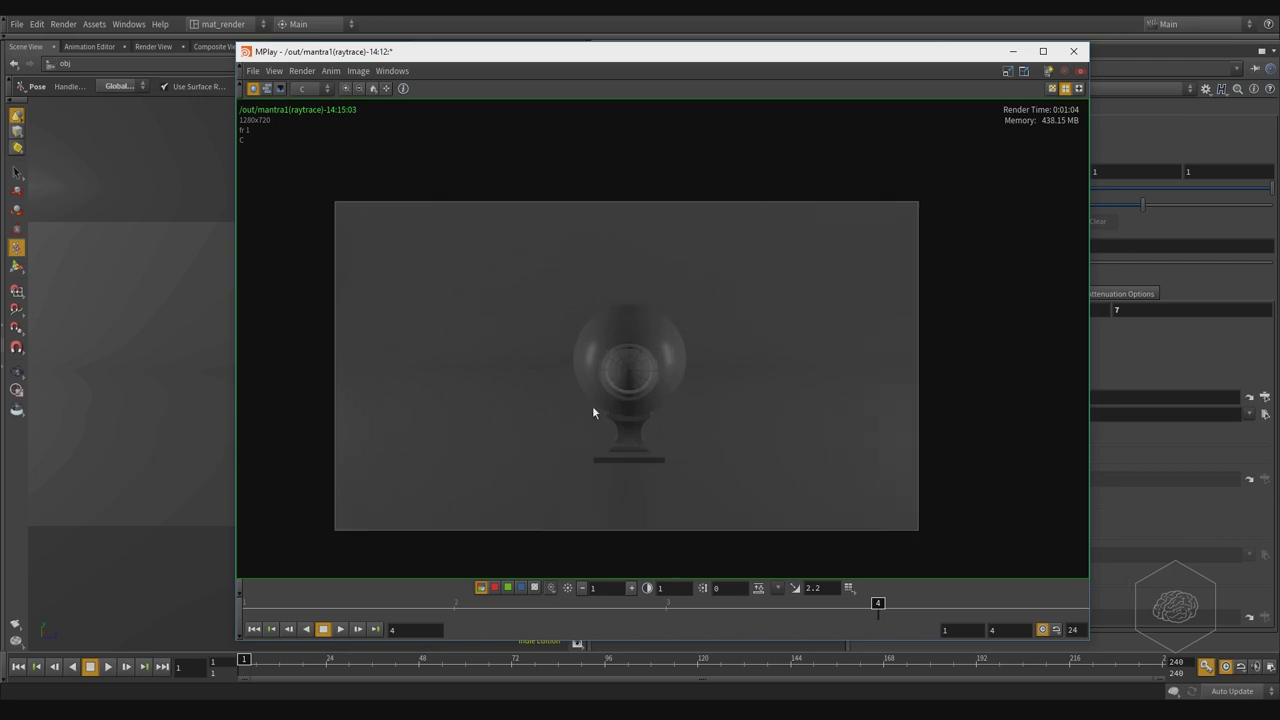
scroll(592, 405, up, 2)
scroll(592, 405, up, 2)
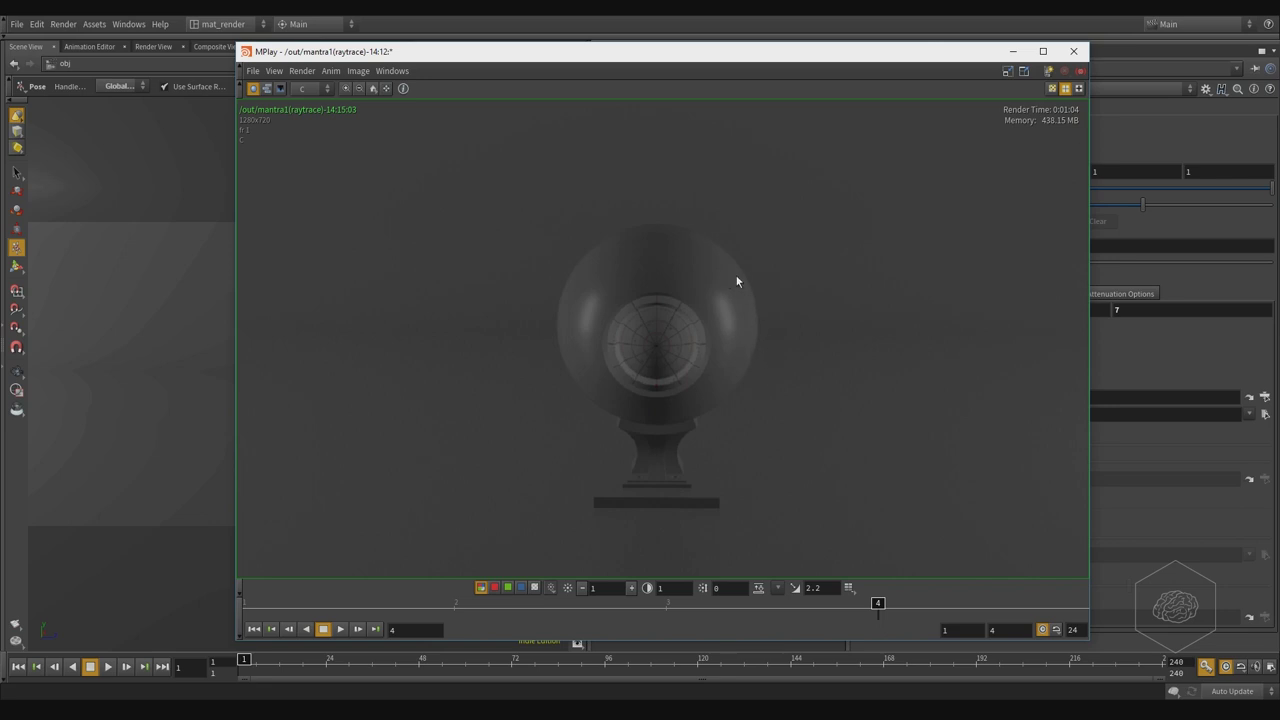
scroll(634, 326, down, 2)
scroll(634, 326, down, 1)
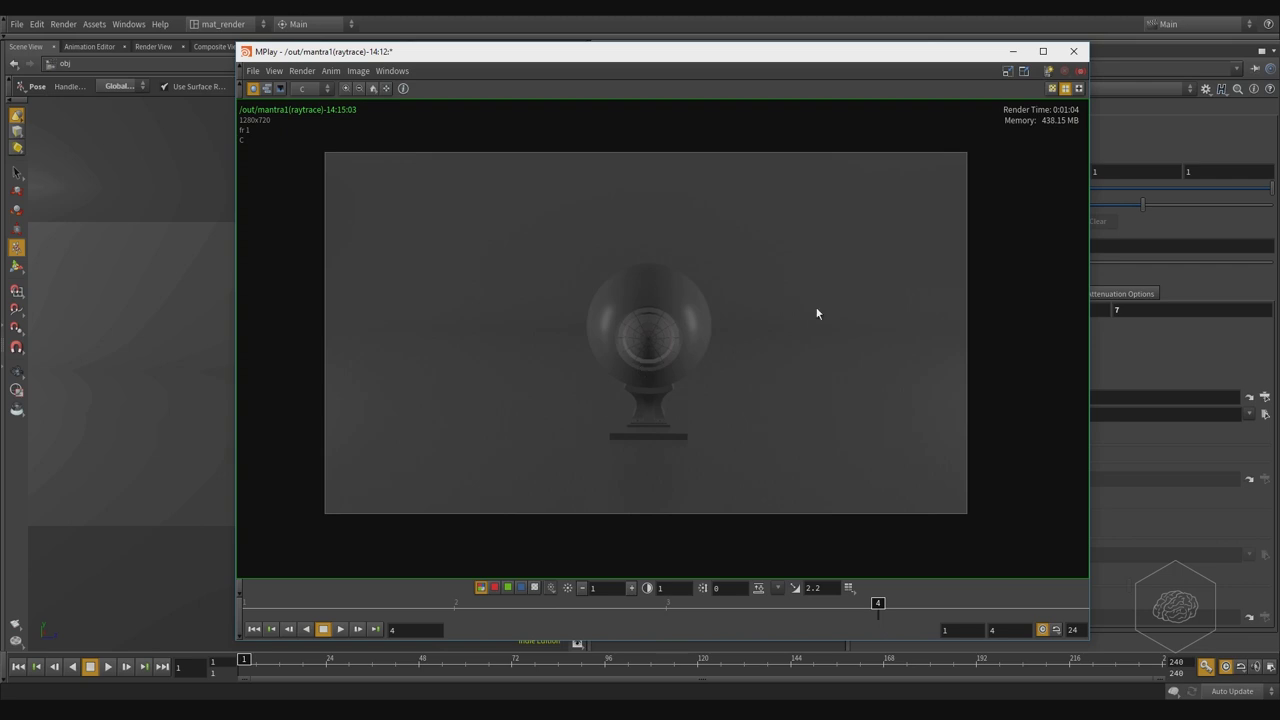
click(1013, 51)
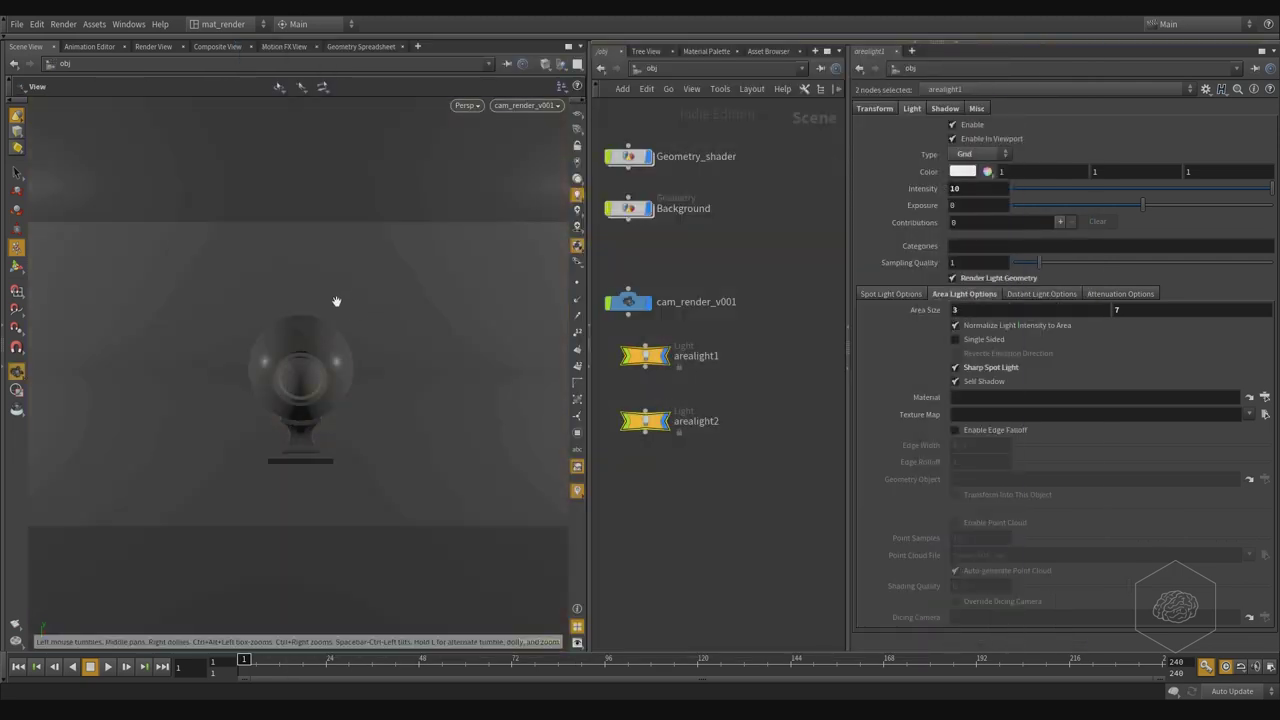
Step: Select arealight1 and orbit to view the backdrop from above
drag(784, 324, 630, 377)
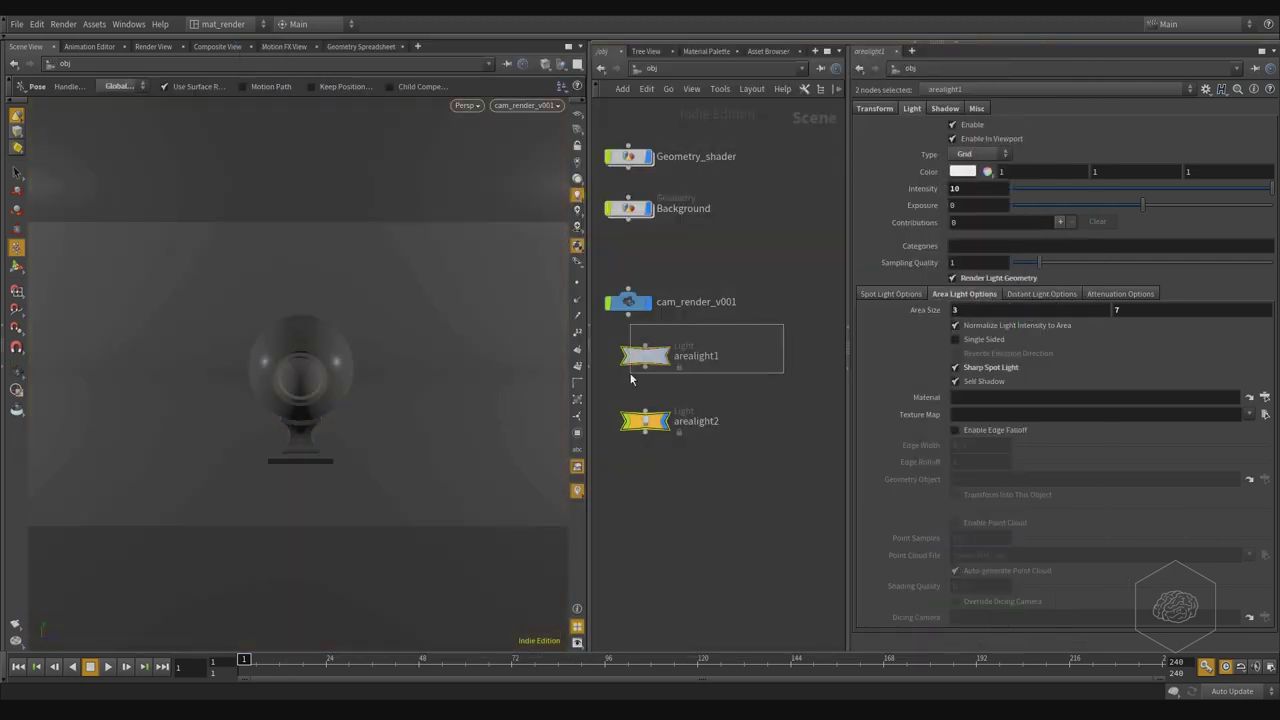
key(Escape)
mouse_move(251, 328)
mouse_down()
mouse_move(266, 374)
mouse_move(309, 320)
mouse_move(250, 360)
mouse_up()
scroll(308, 320, down, 3)
drag(776, 402, 628, 468)
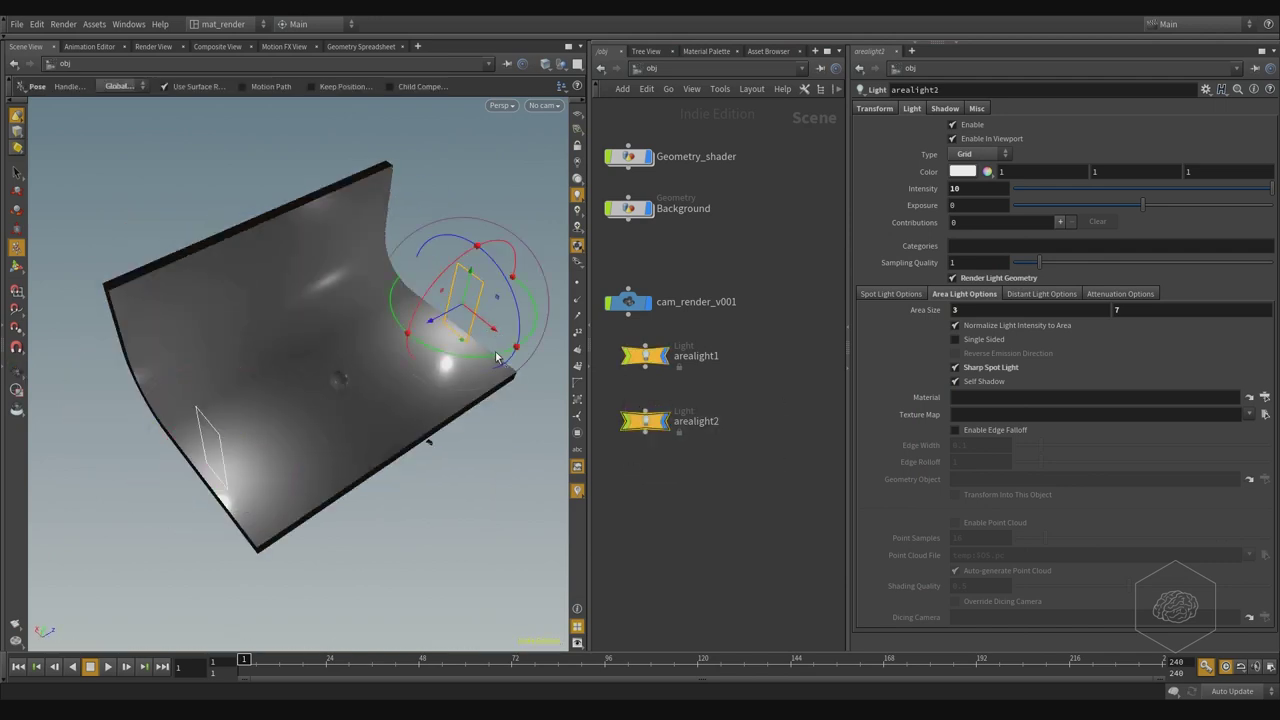
Step: Tilt arealight2 to stand more upright against the backdrop
drag(495, 355, 468, 362)
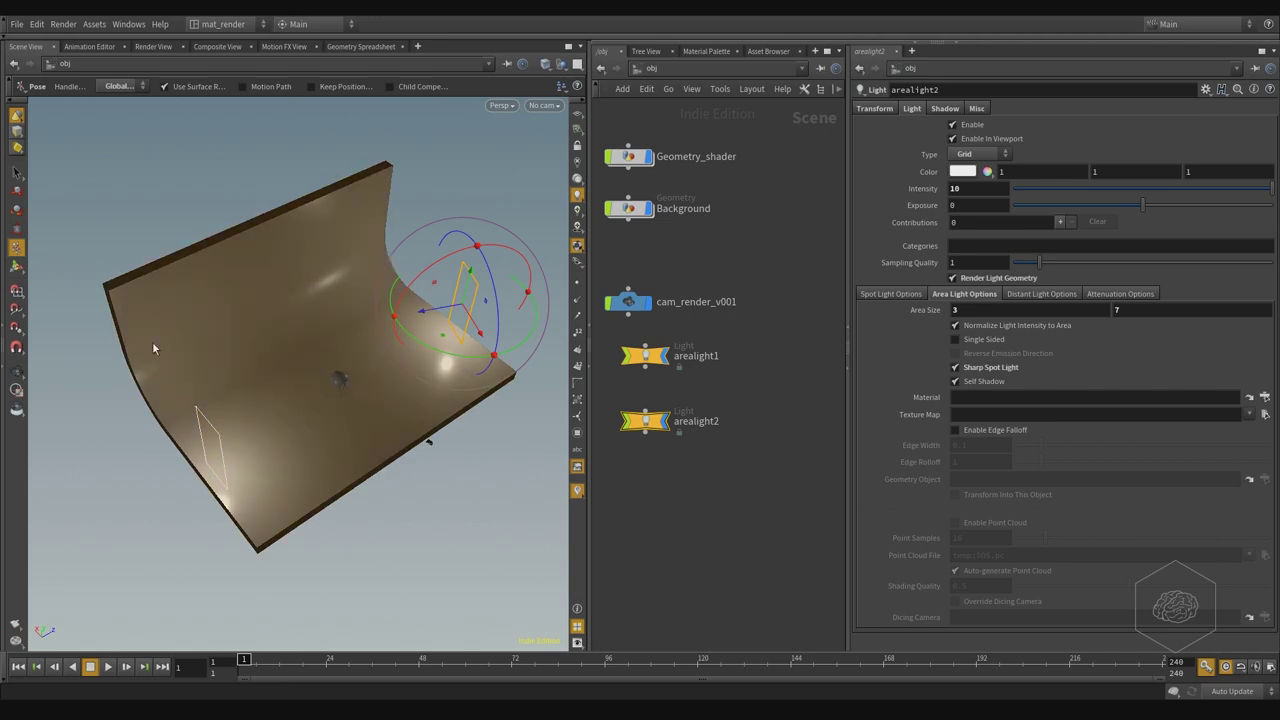
key(Escape)
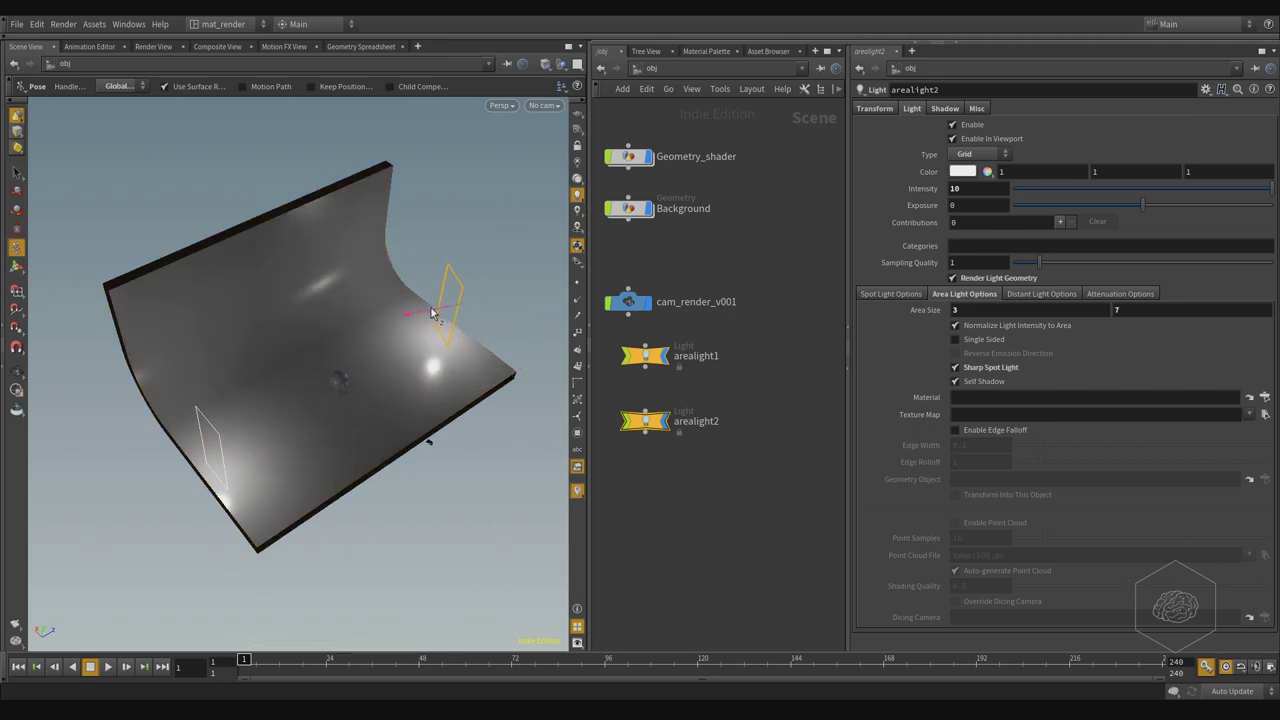
mouse_move(462, 307)
mouse_down()
mouse_move(415, 366)
mouse_move(460, 320)
mouse_move(407, 302)
mouse_move(425, 337)
mouse_move(400, 340)
mouse_up()
key(Return)
key(Escape)
key(Return)
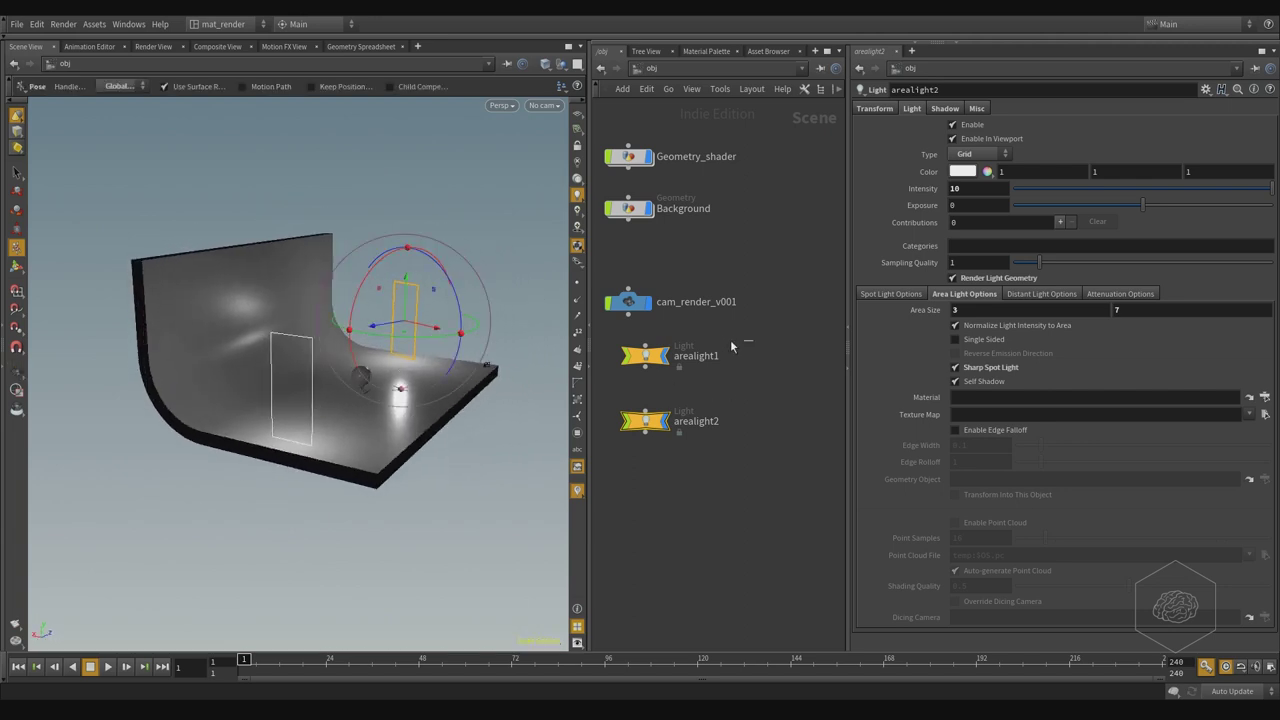
Step: Slide arealight1 up and right along the backdrop and rotate it toward the sphere
click(645, 355)
drag(452, 420, 343, 400)
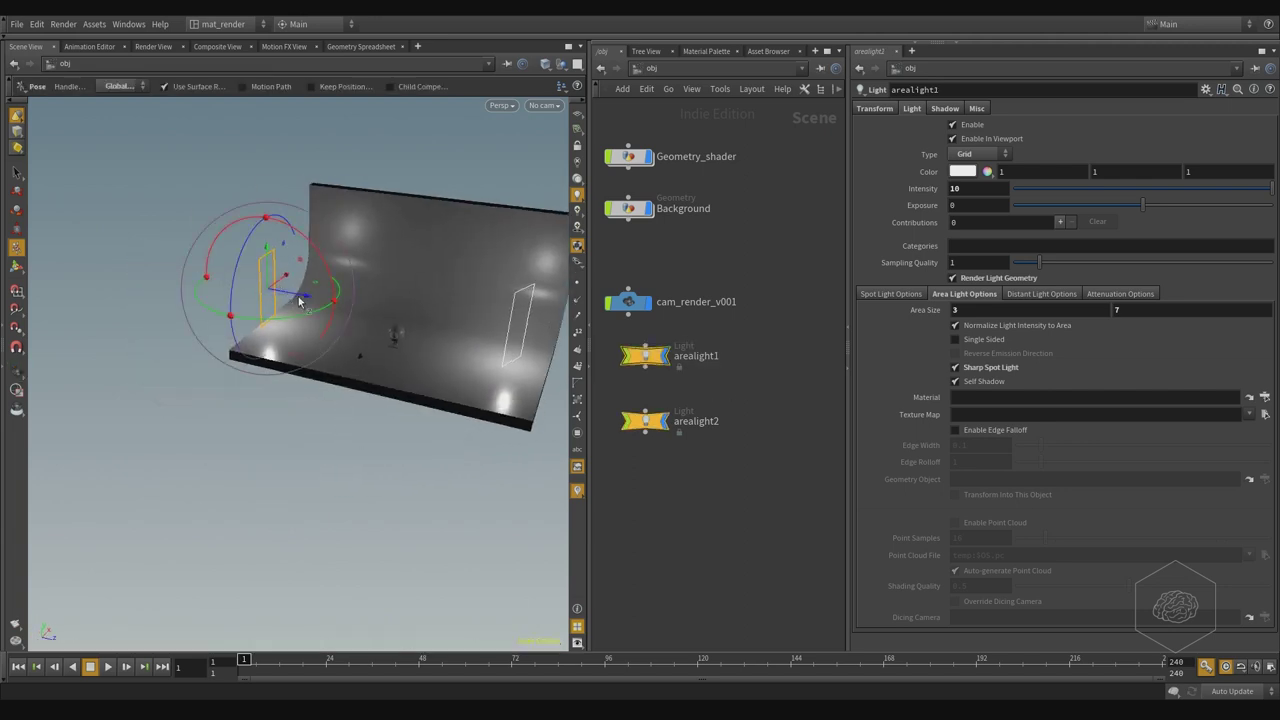
mouse_move(297, 297)
mouse_down()
mouse_move(333, 302)
mouse_move(300, 265)
mouse_move(290, 293)
mouse_up()
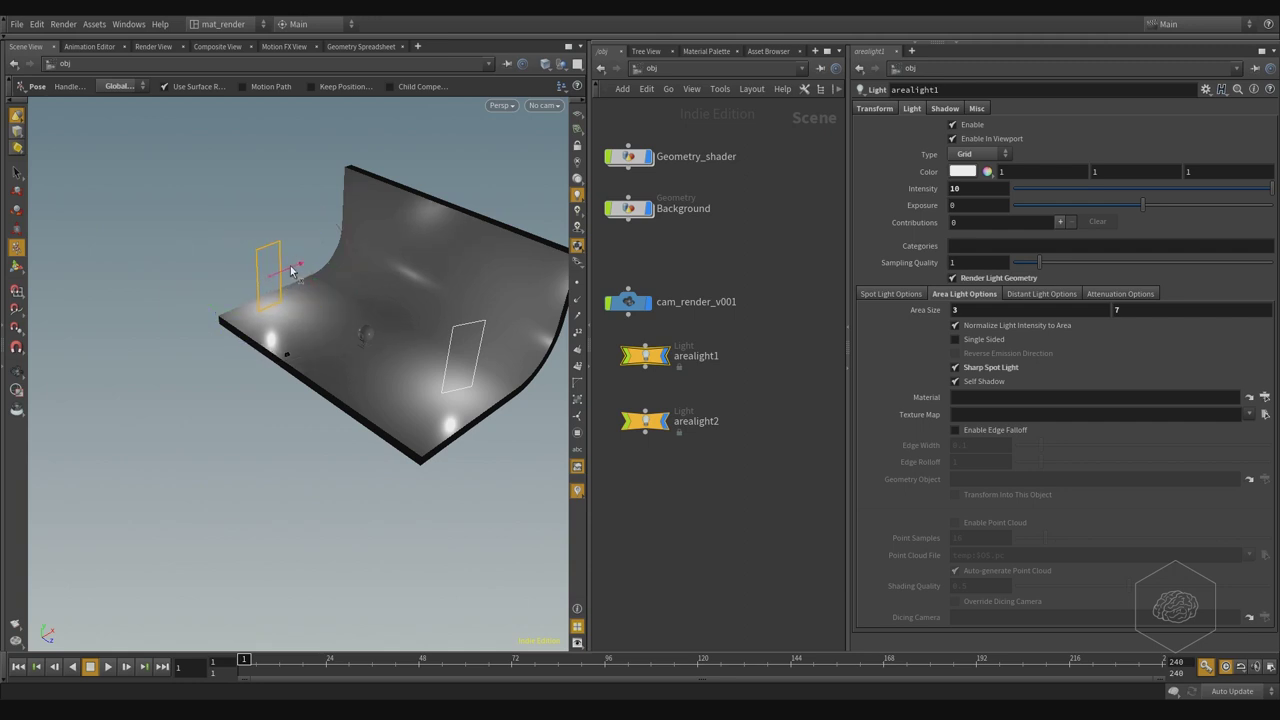
drag(290, 293, 300, 264)
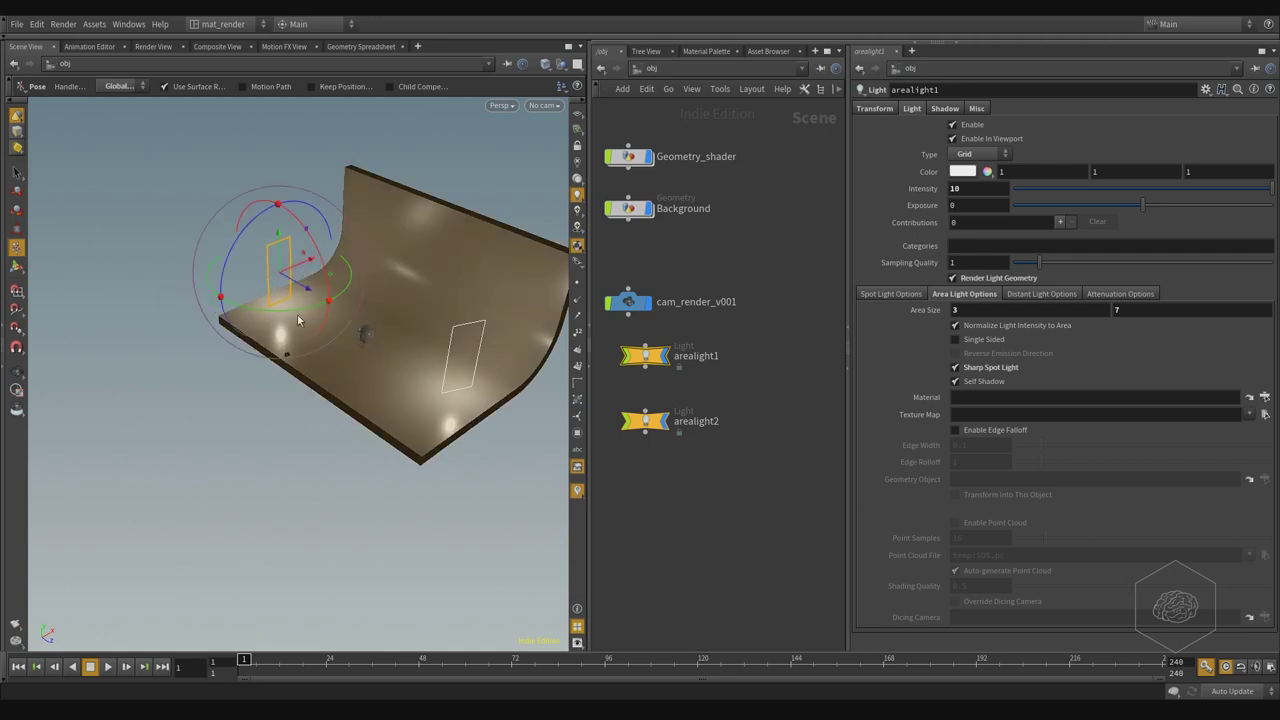
drag(297, 316, 288, 306)
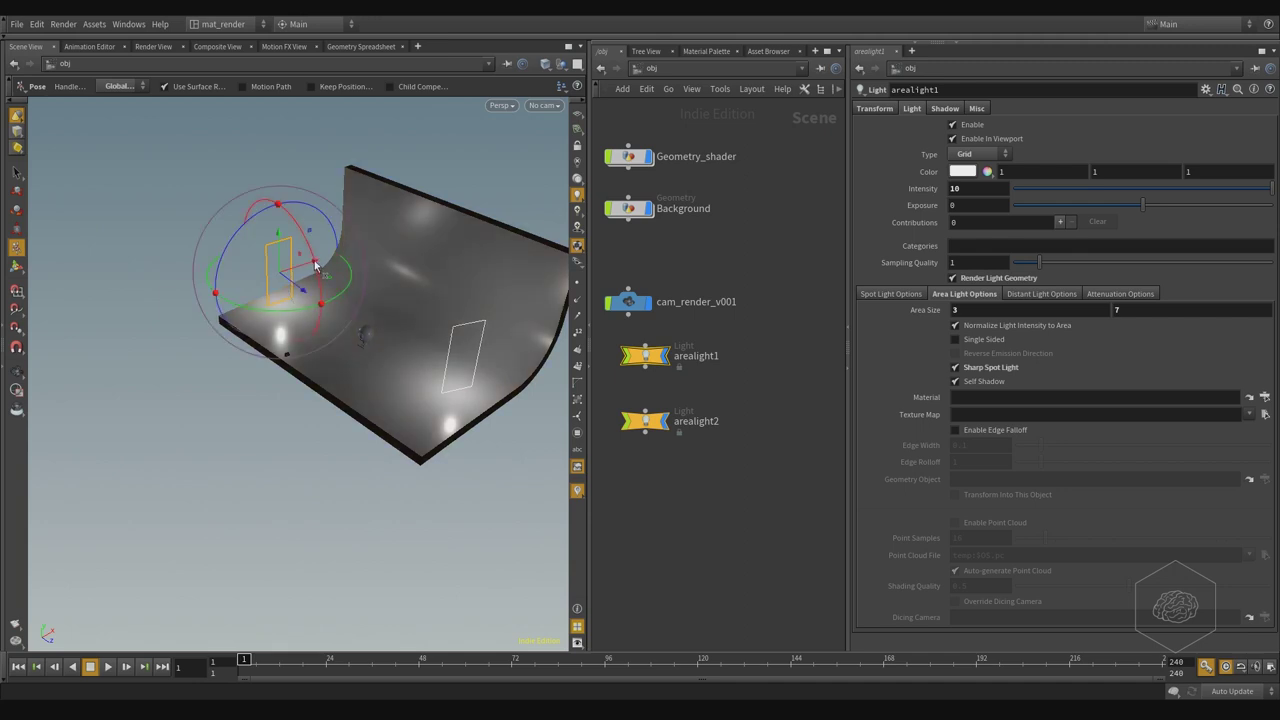
drag(316, 265, 304, 290)
key(ctrl+z)
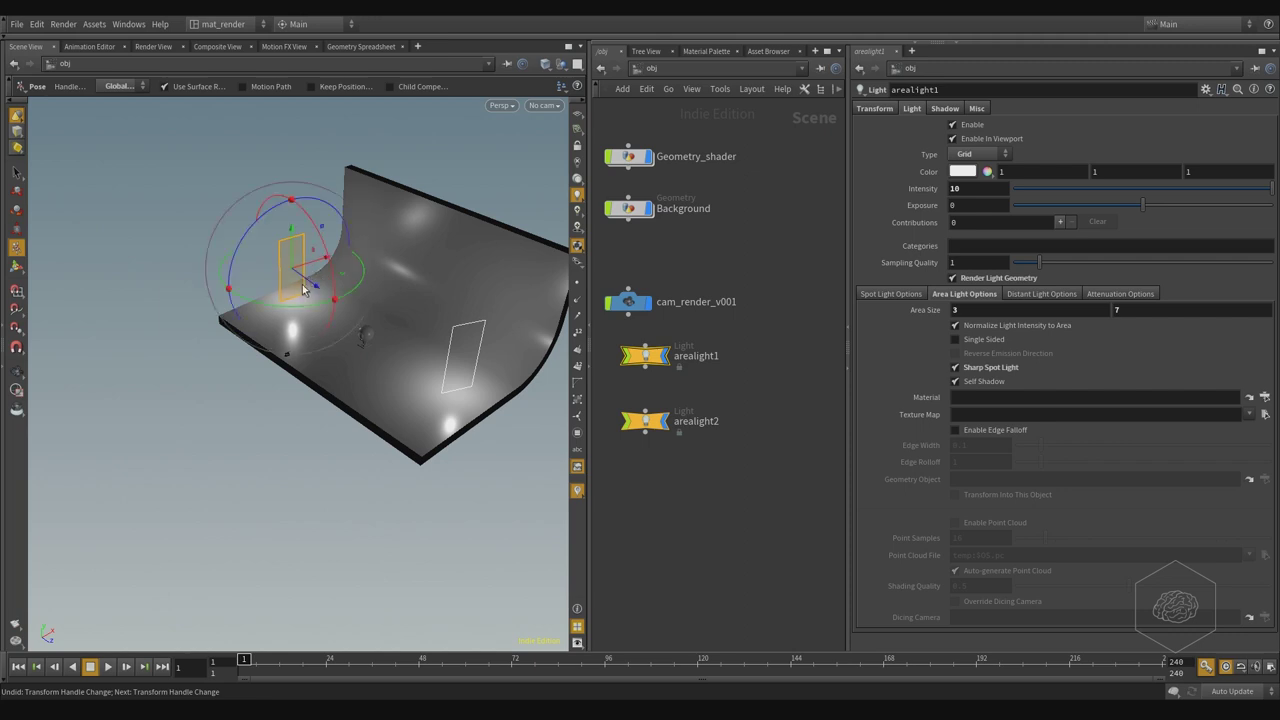
Step: Orbit around the wall, lights and sphere to check the light placement
key(Escape)
mouse_move(308, 290)
mouse_down()
mouse_move(332, 389)
mouse_move(496, 347)
mouse_move(386, 324)
mouse_up()
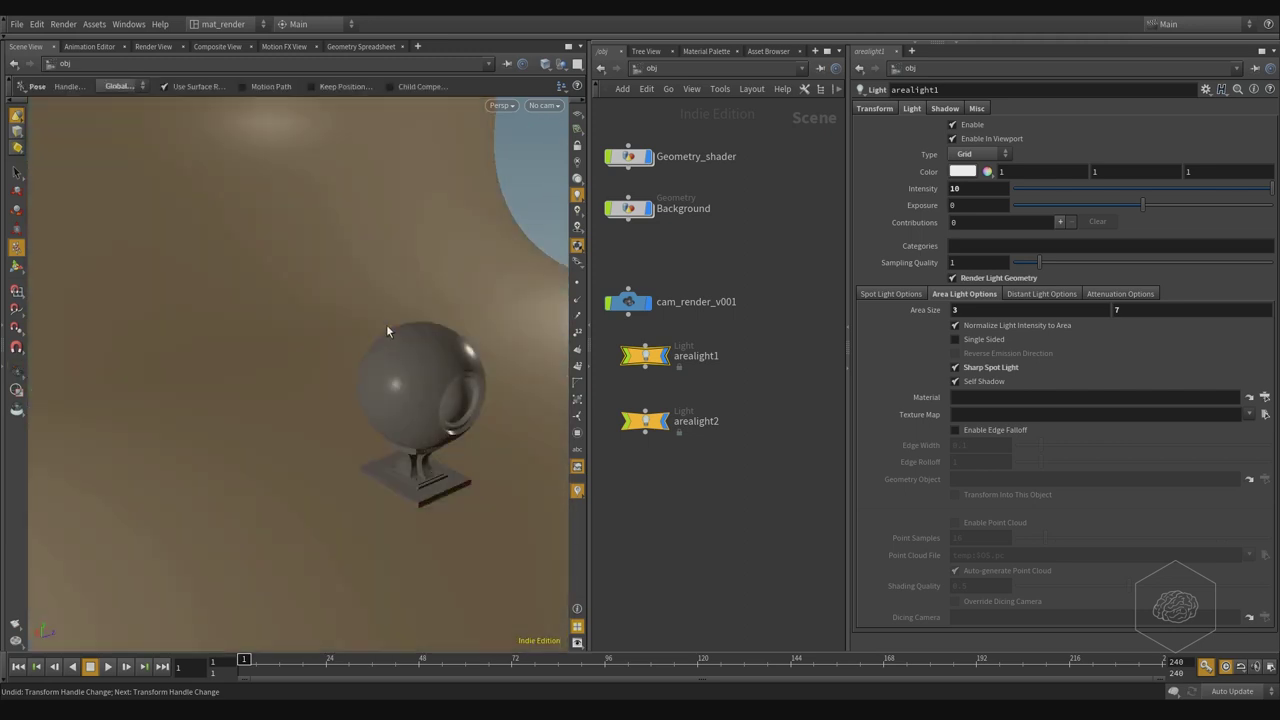
key(Escape)
mouse_move(410, 434)
mouse_down()
mouse_move(277, 426)
mouse_move(363, 400)
mouse_up()
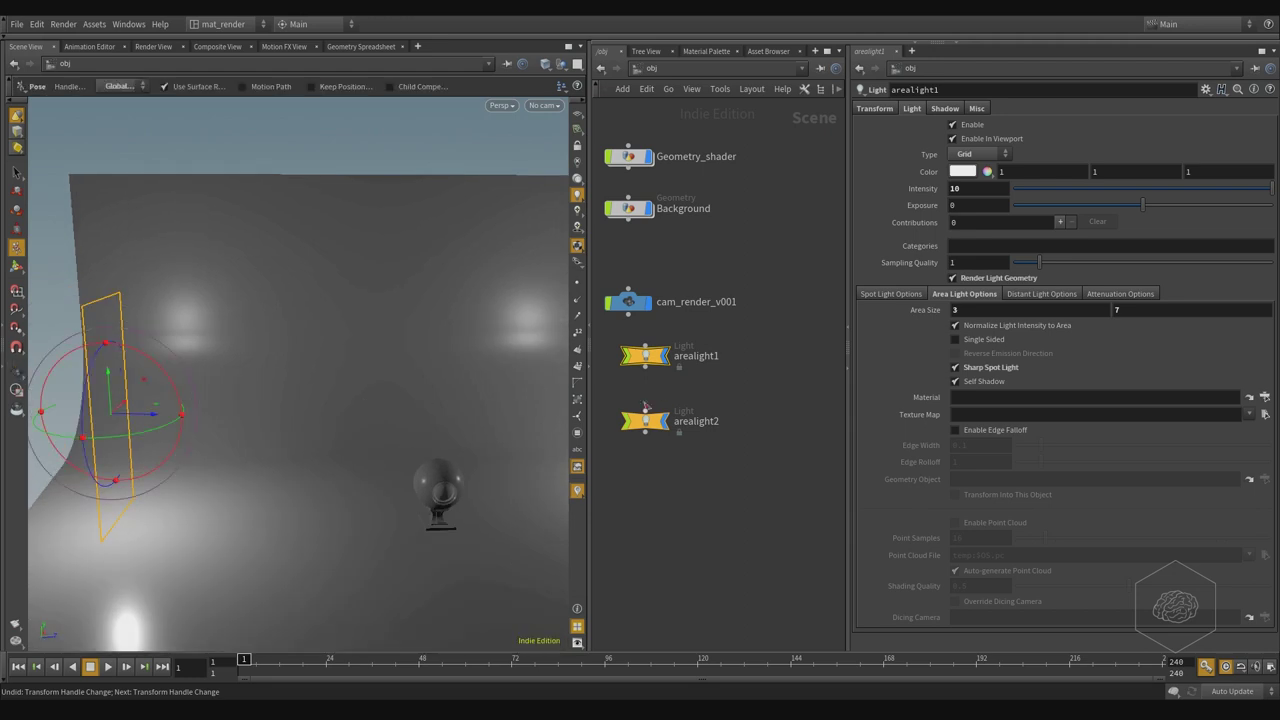
mouse_move(645, 356)
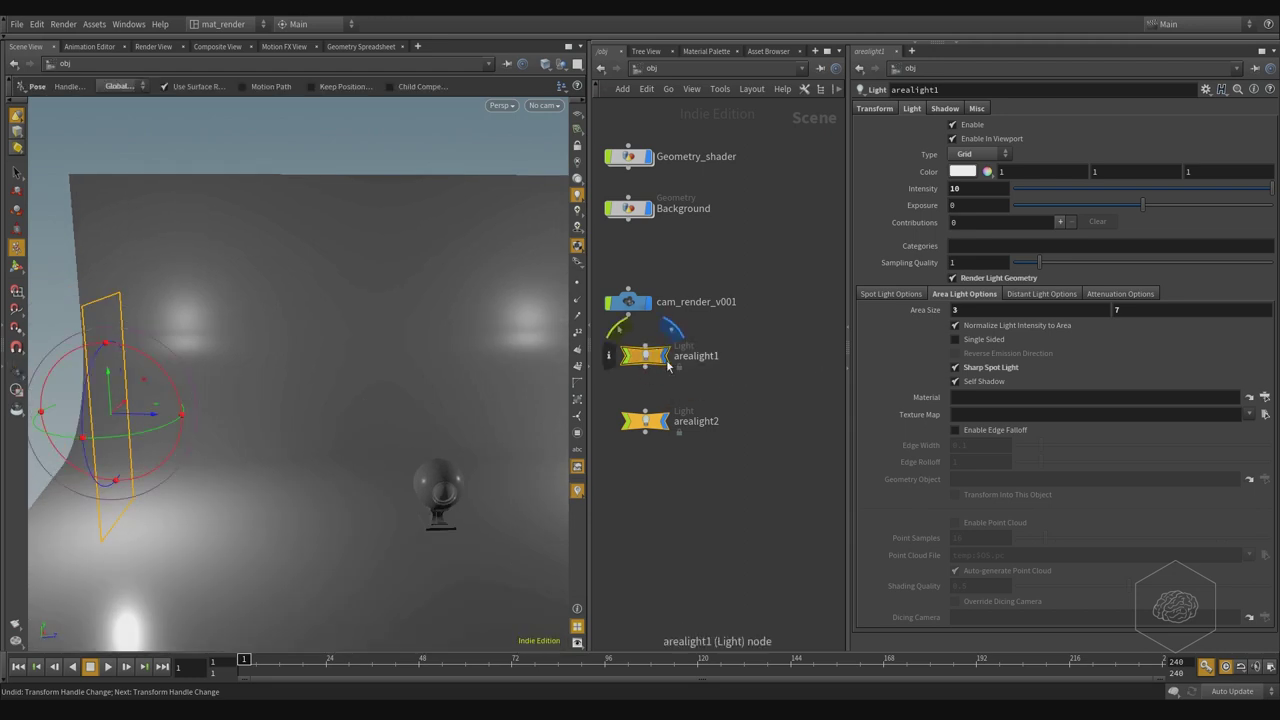
key(space)
drag(526, 342, 254, 389)
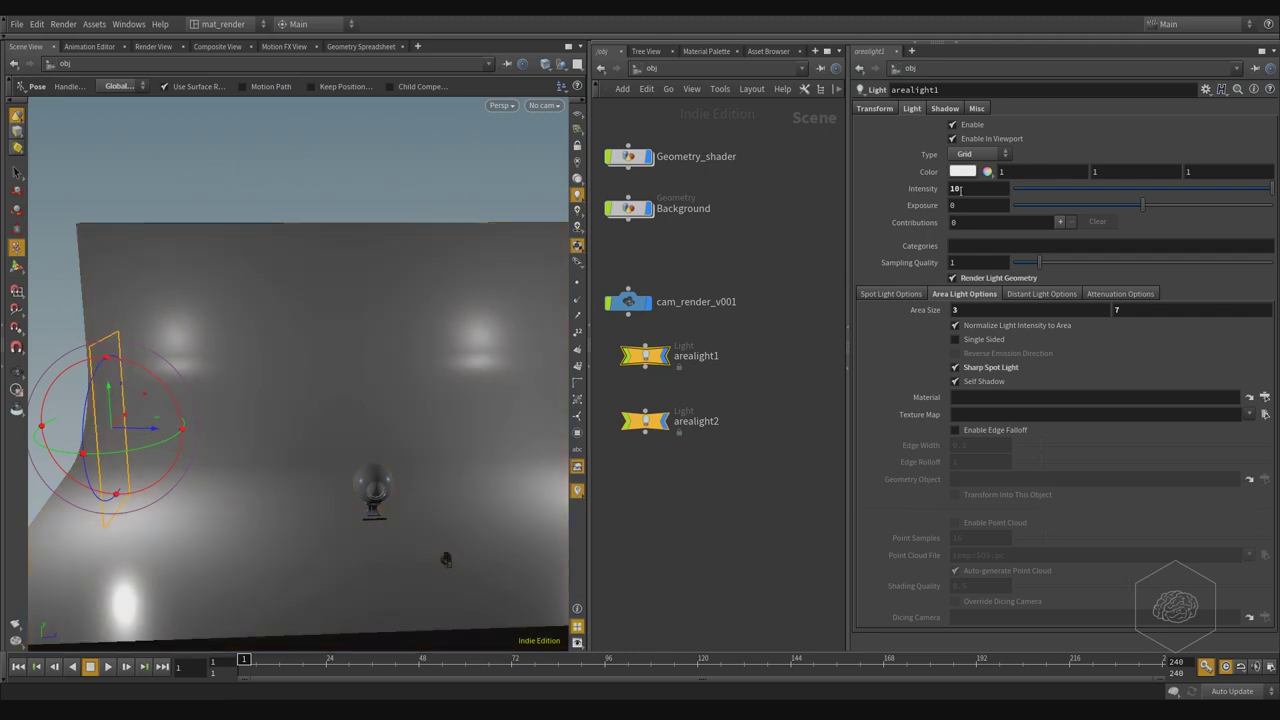
Step: Tint arealight1 a cold 25,000K blue and rename it arealight_cold
right_click(967, 178)
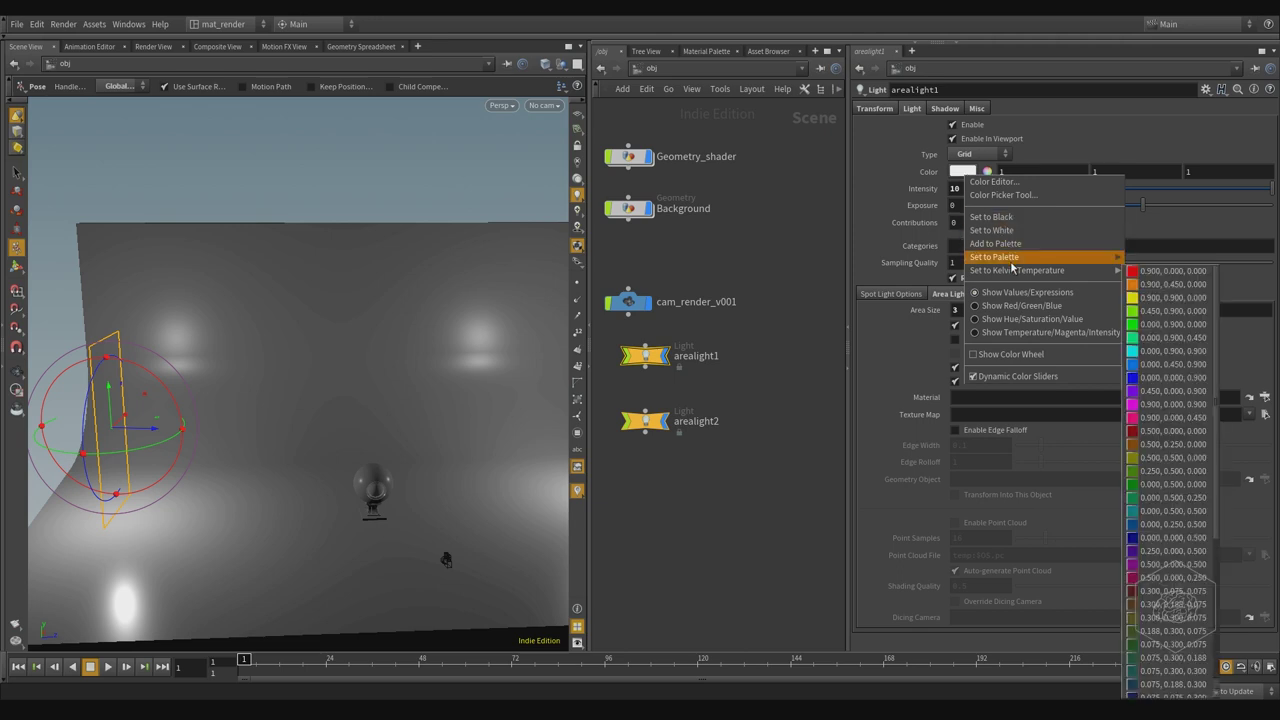
mouse_move(1017, 270)
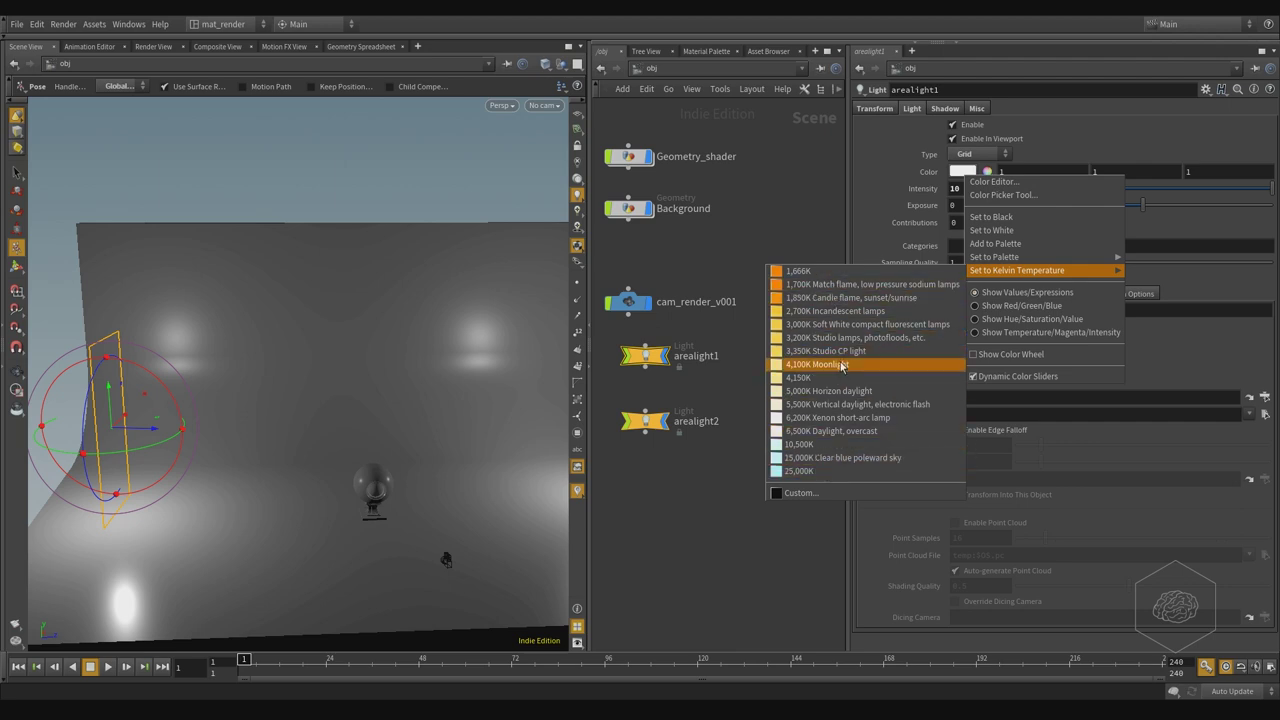
click(814, 476)
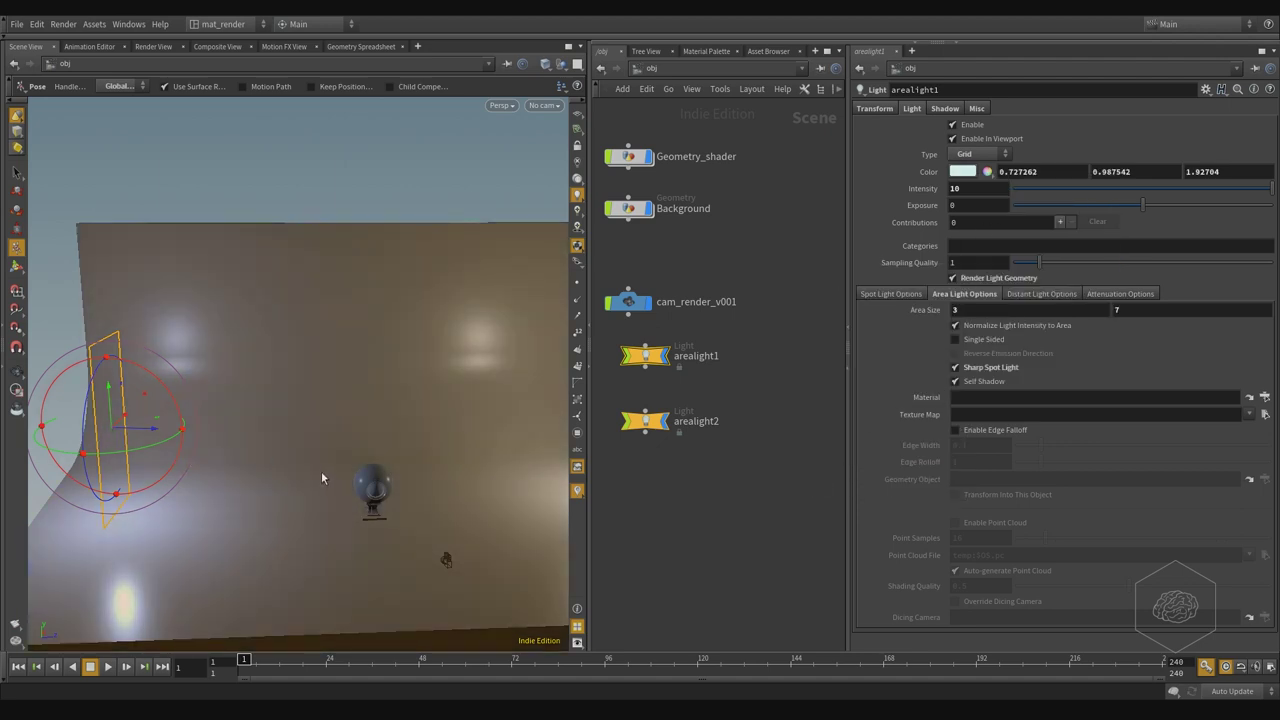
double_click(710, 356)
key(BackSpace)
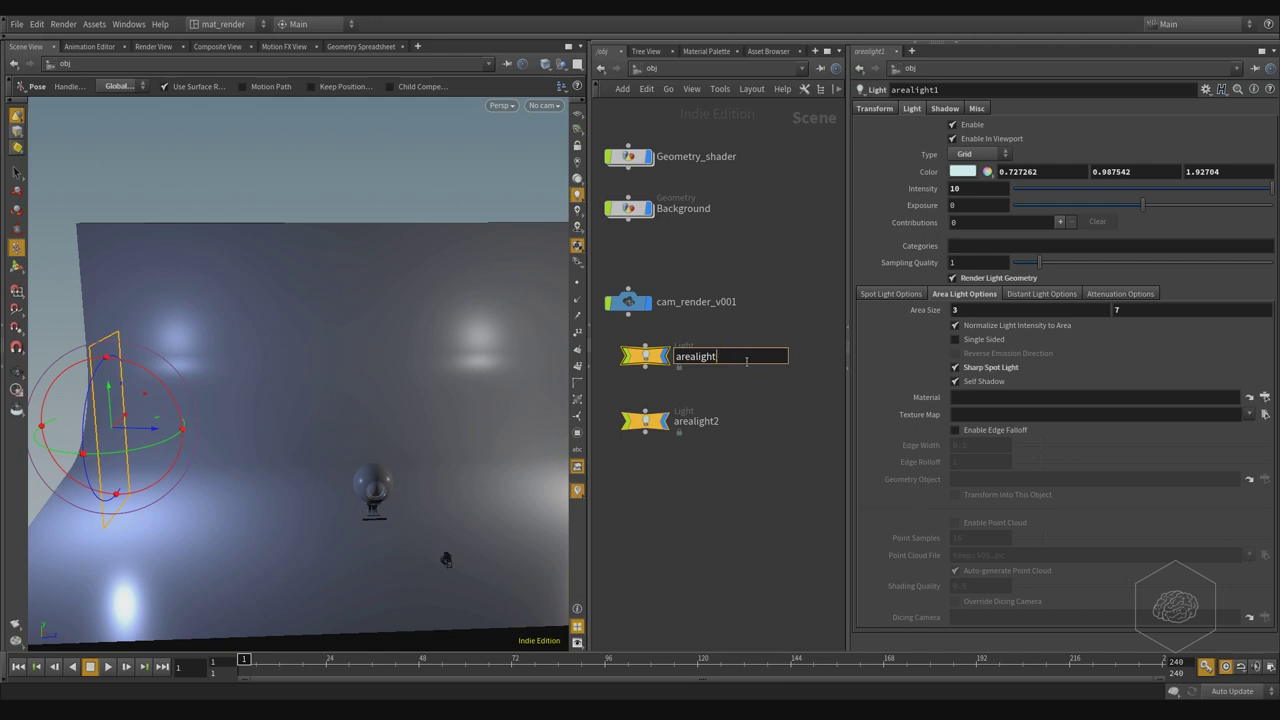
text(_cold)
key(Return)
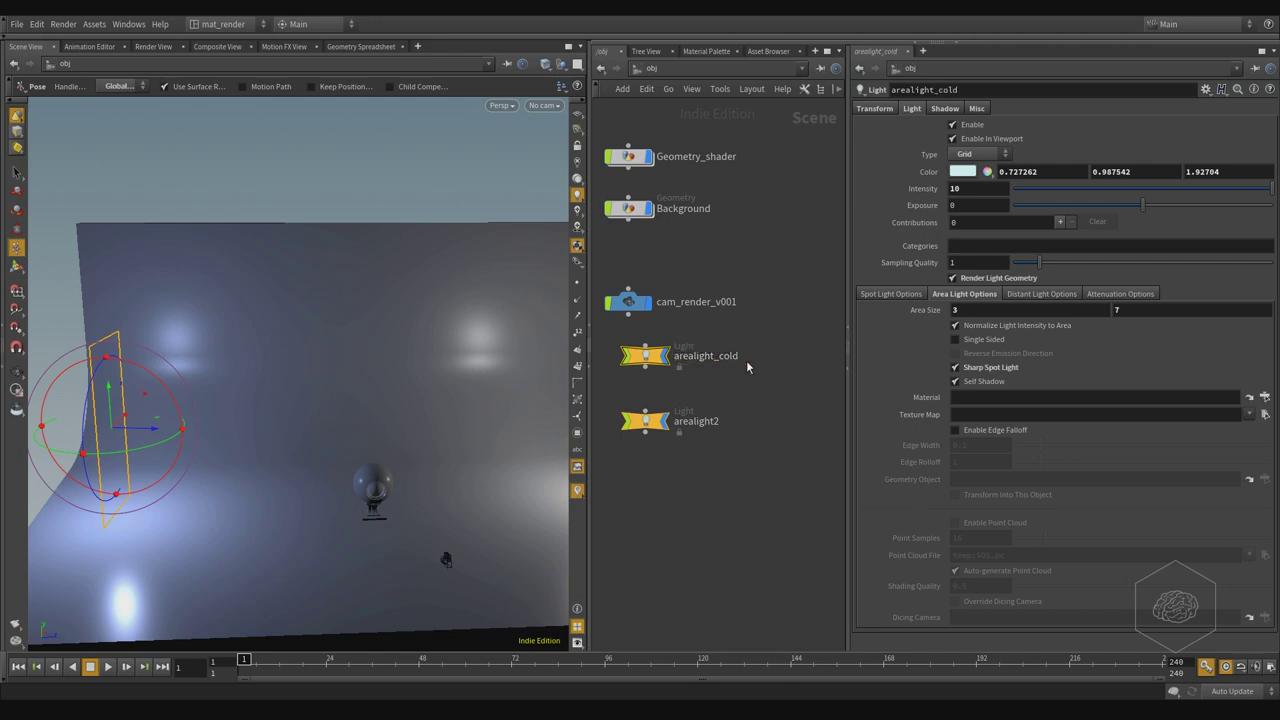
Step: Rename arealight2 to arealight_warm
click(700, 430)
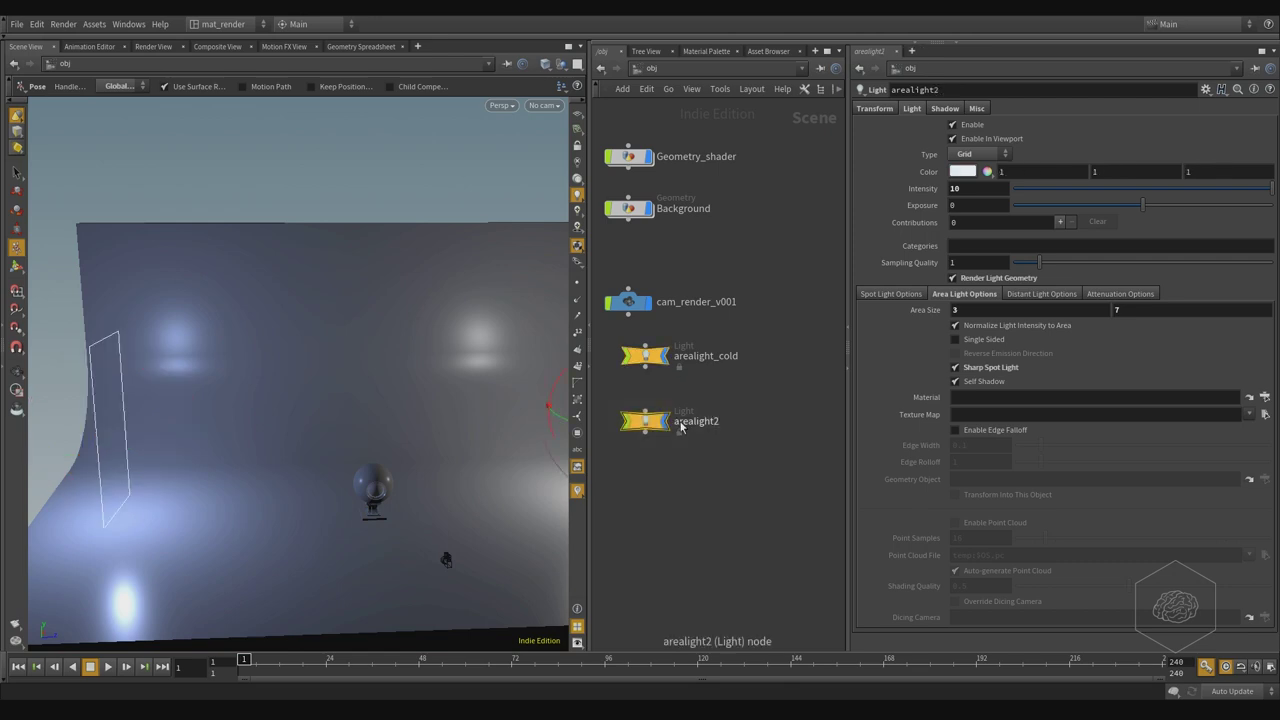
double_click(697, 421)
key(BackSpace)
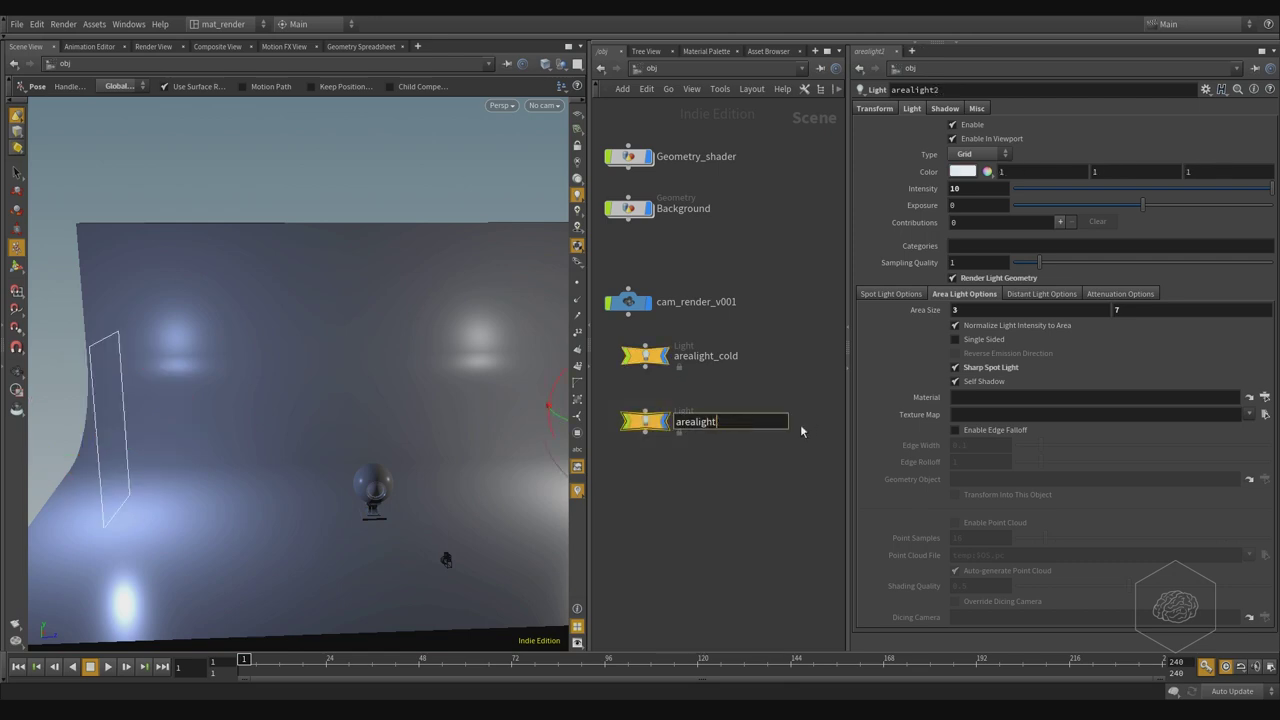
text(_warm)
key(Return)
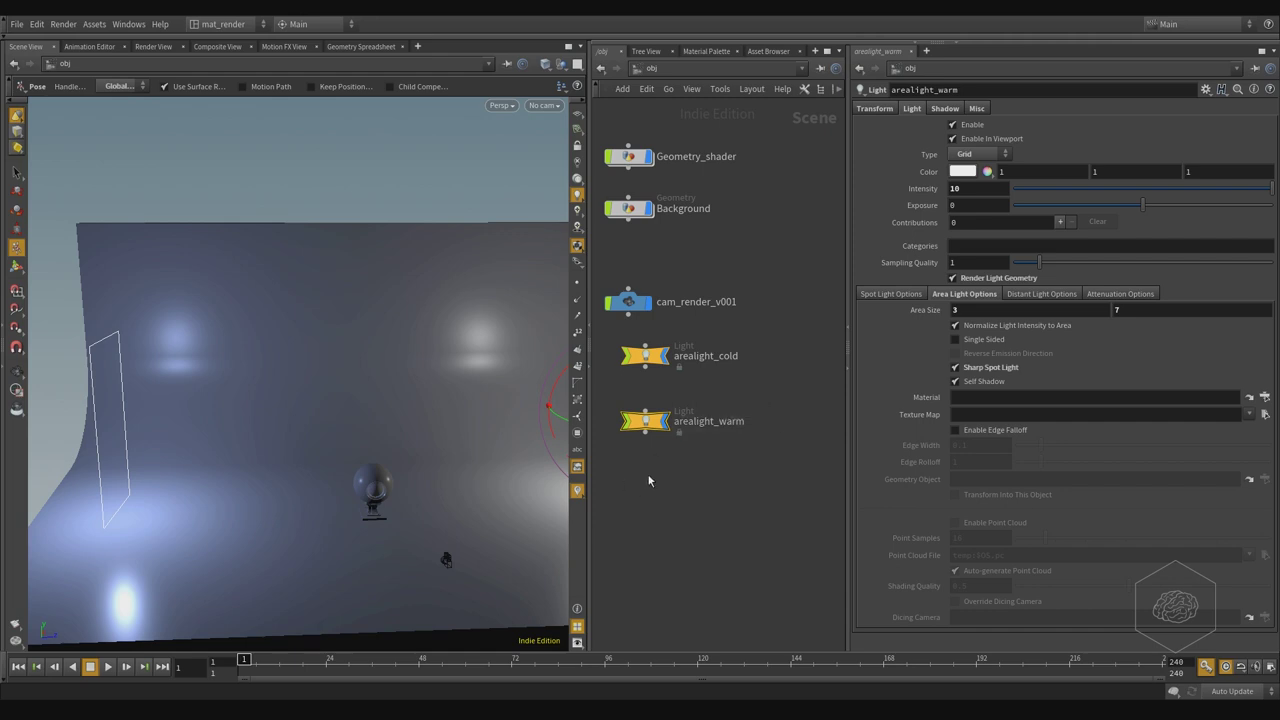
Step: Give arealight_warm an orange Kelvin colour and orbit to a front view of the backdrop
right_click(975, 172)
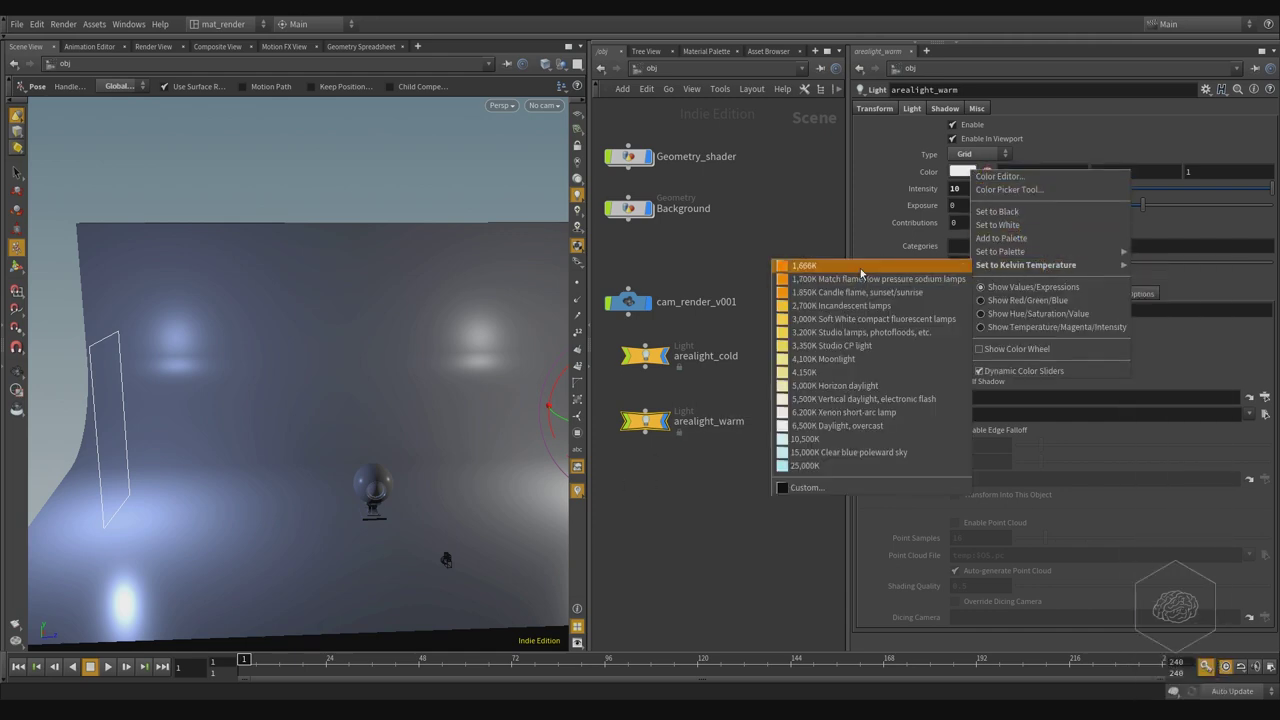
click(862, 266)
drag(468, 325, 378, 426)
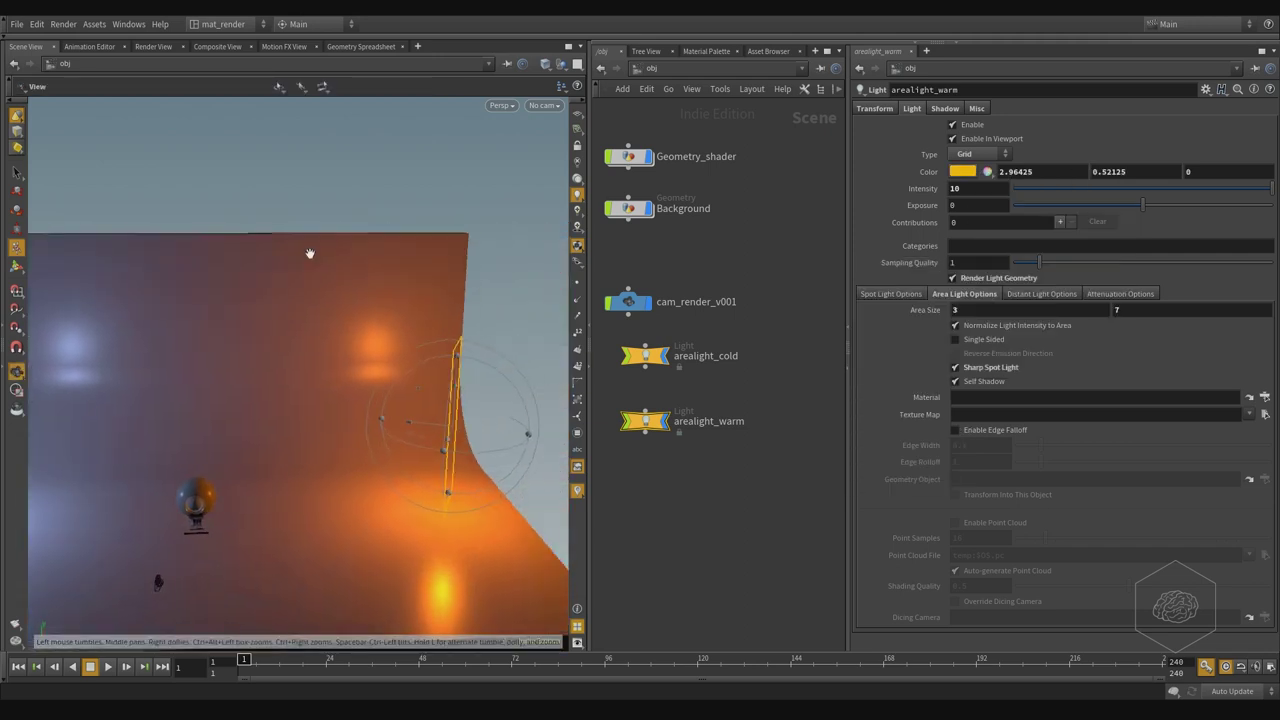
drag(478, 515, 370, 435)
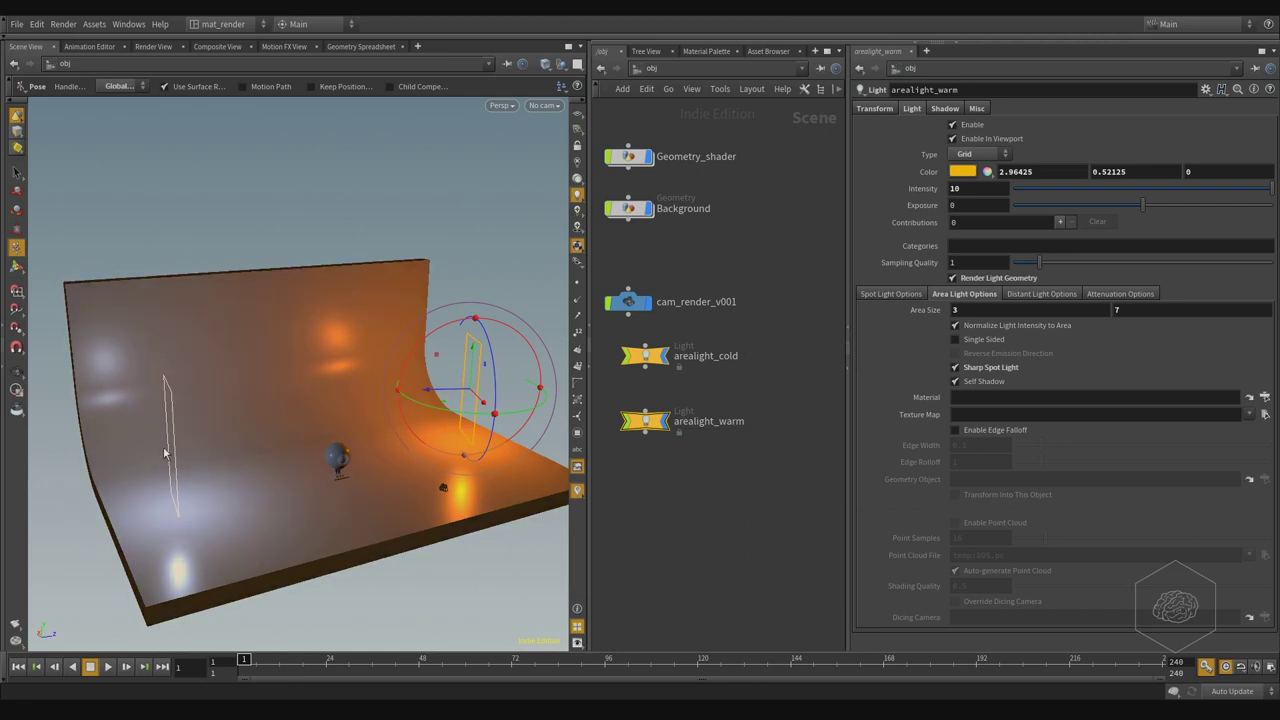
Step: Set arealight_warm's intensity to 2
drag(989, 191, 796, 203)
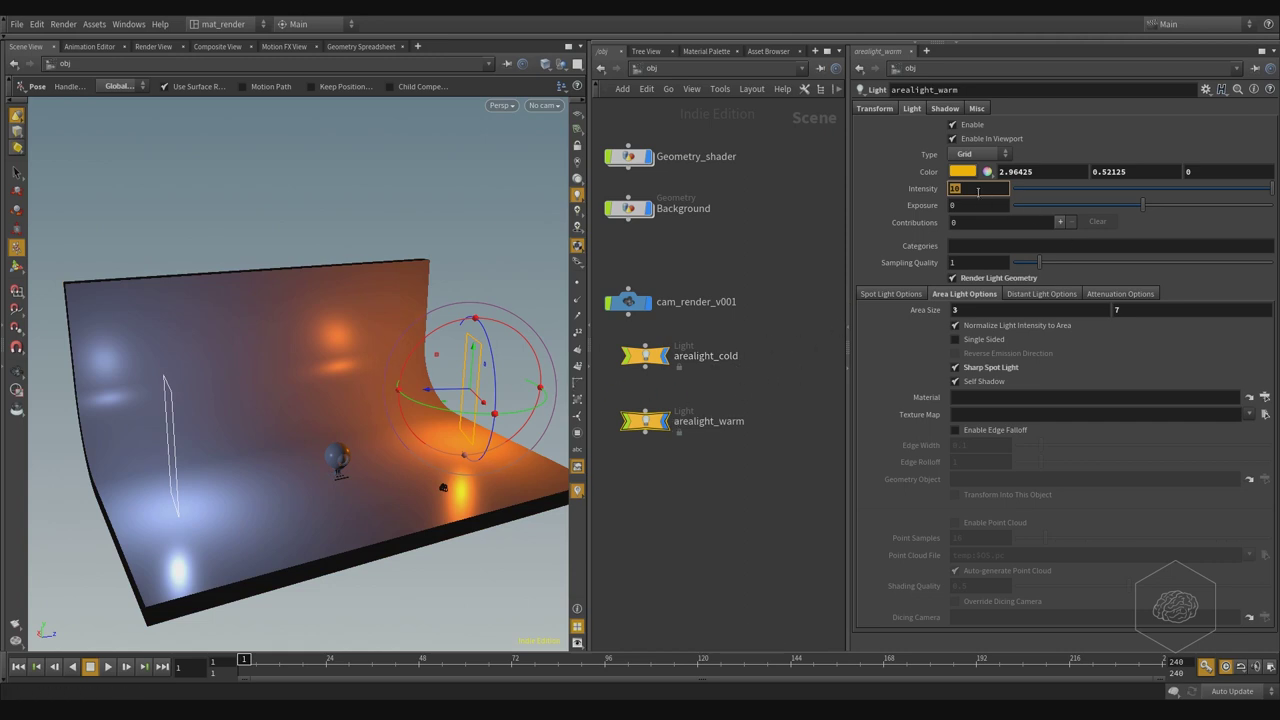
text(5)
key(Return)
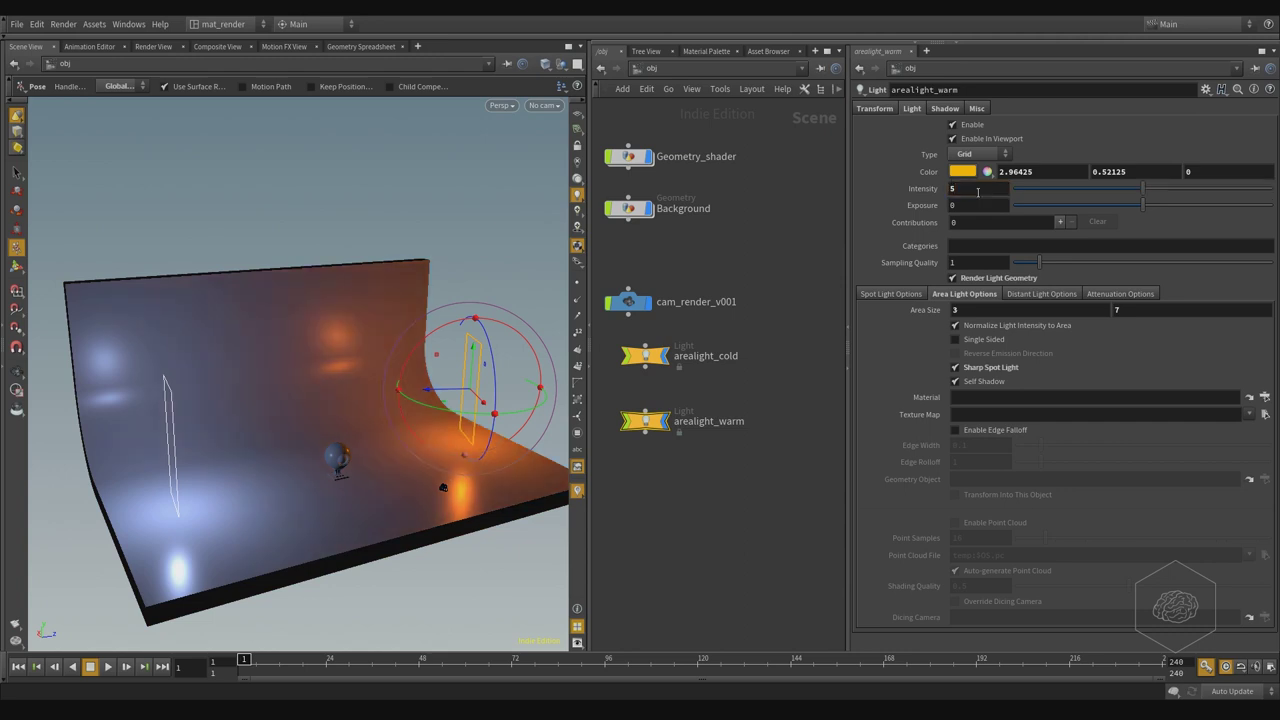
double_click(978, 190)
text(2)
key(Return)
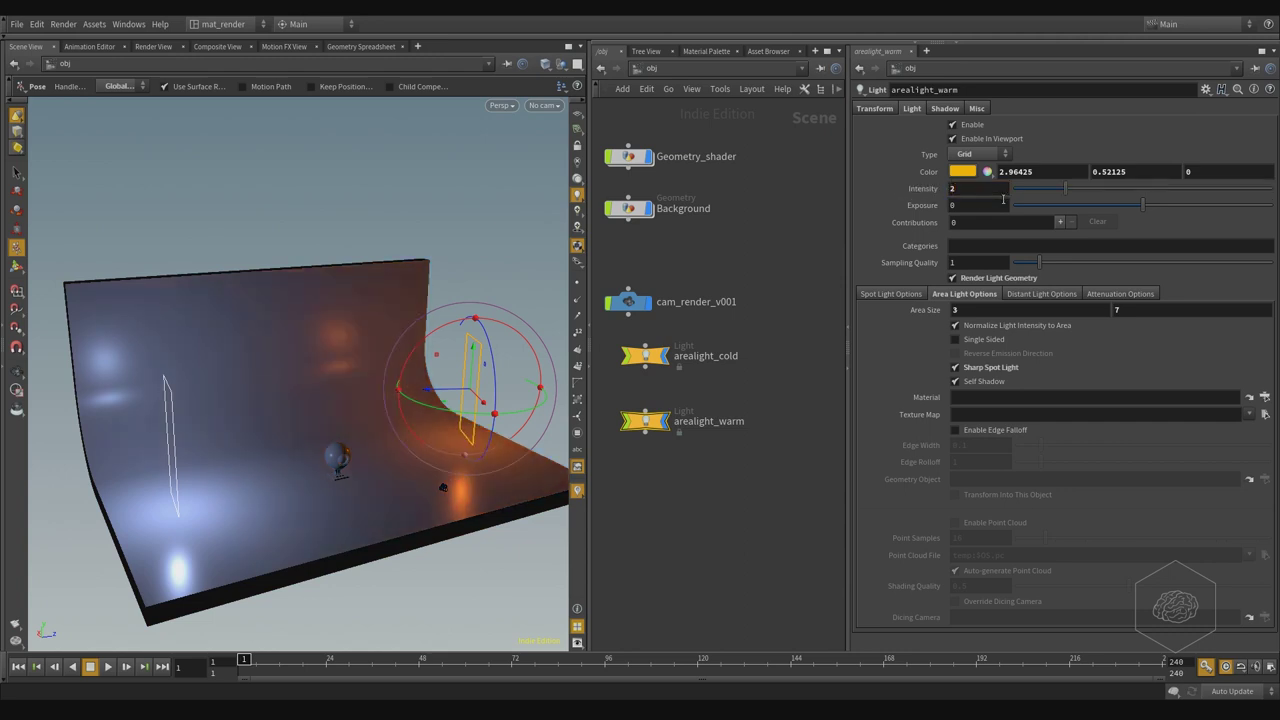
Step: Raise arealight_cold's intensity to 15 and tumble to a flatter front angle
click(645, 362)
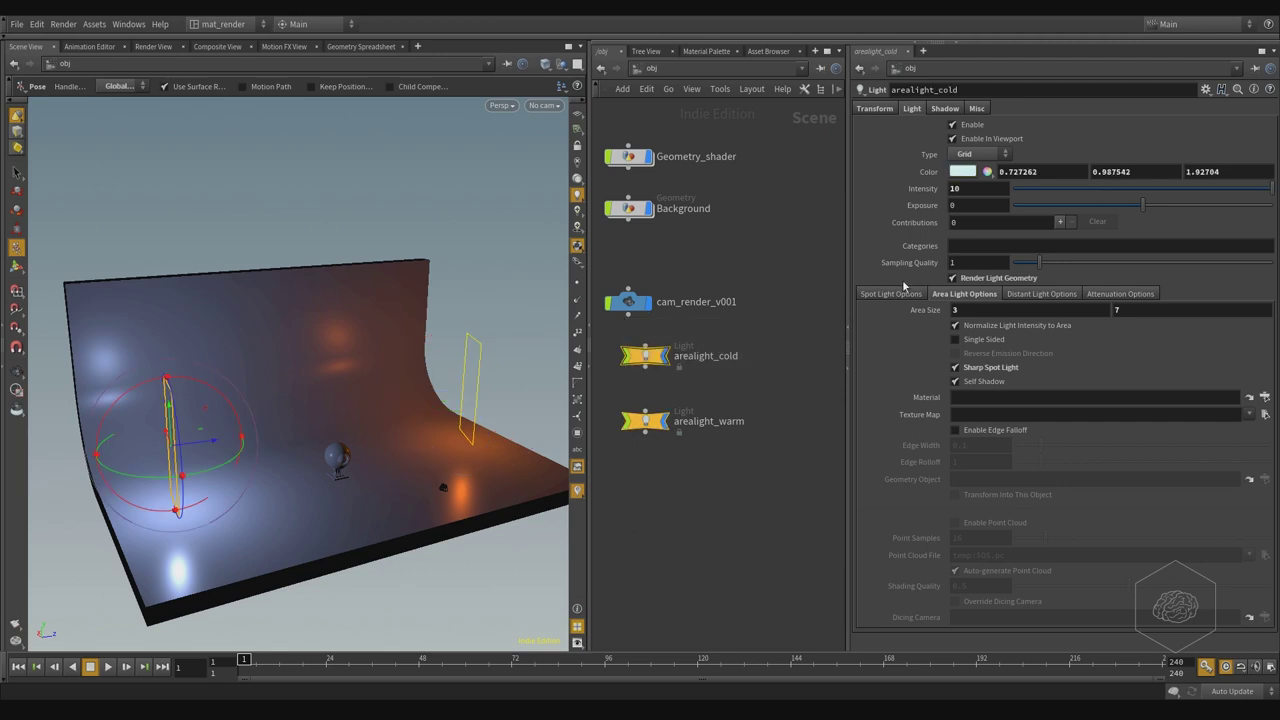
double_click(990, 190)
text(1)
text(5)
key(Return)
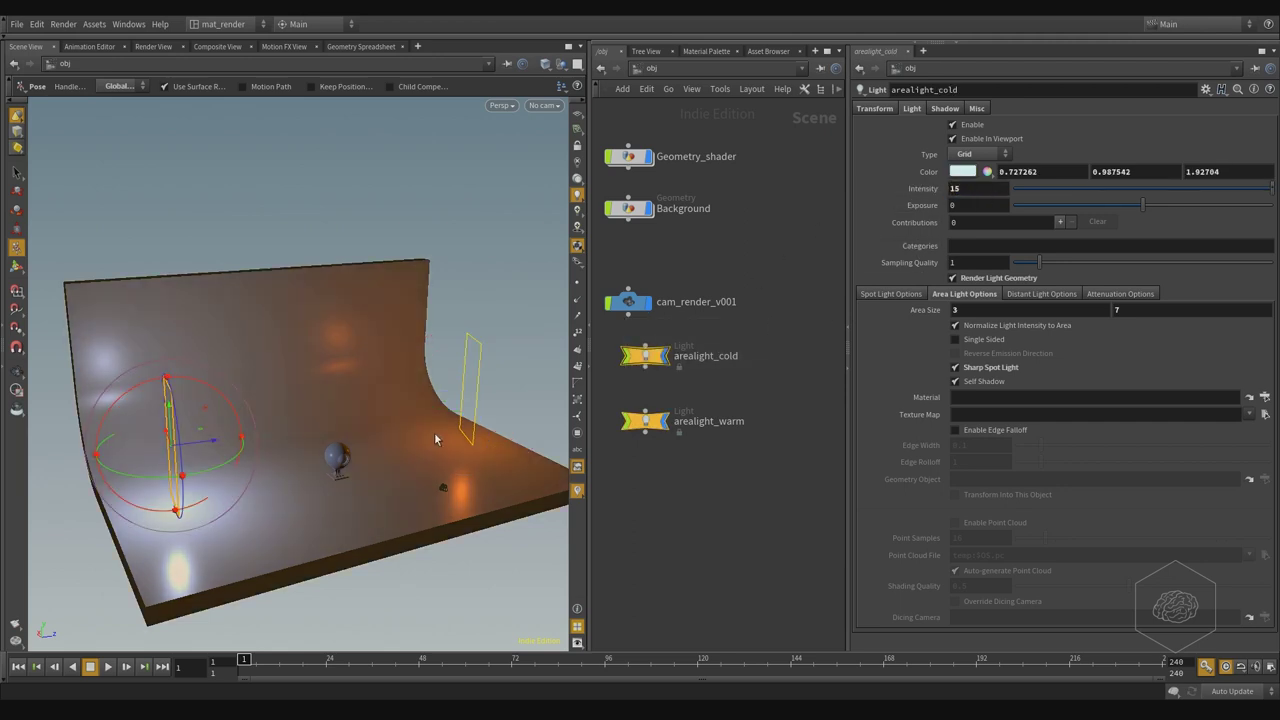
key(Escape)
drag(372, 307, 331, 289)
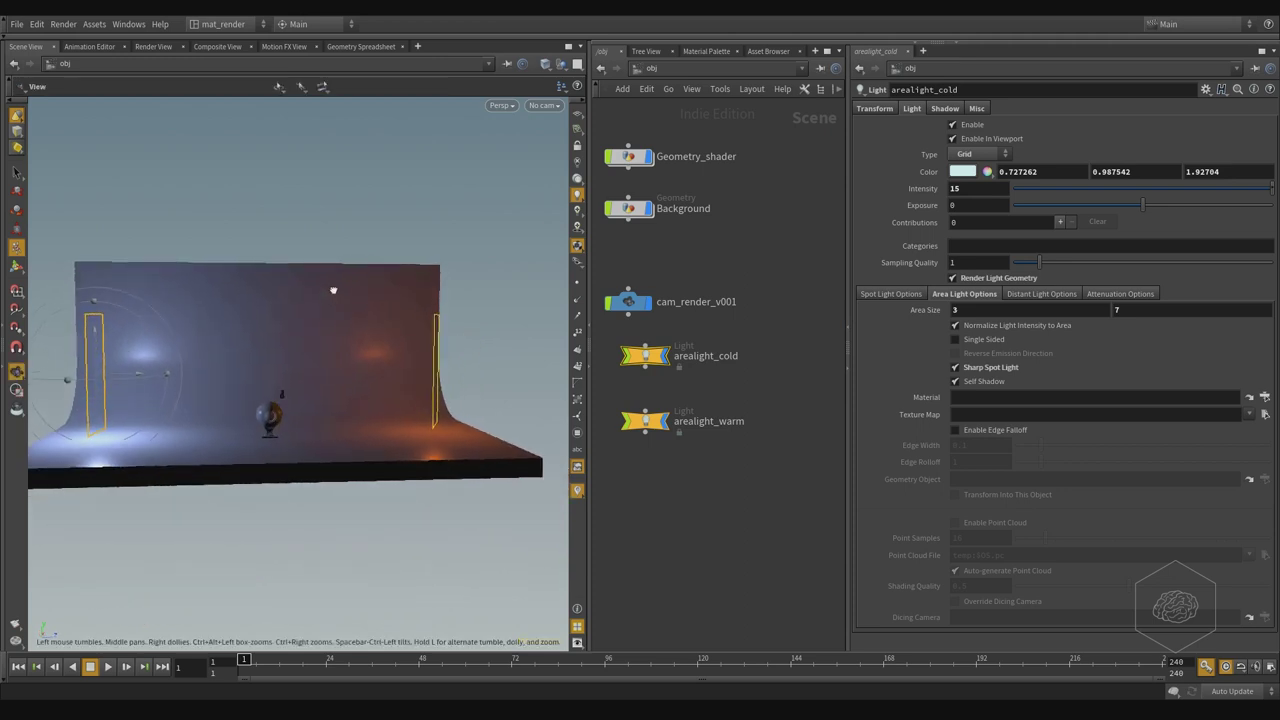
click(542, 105)
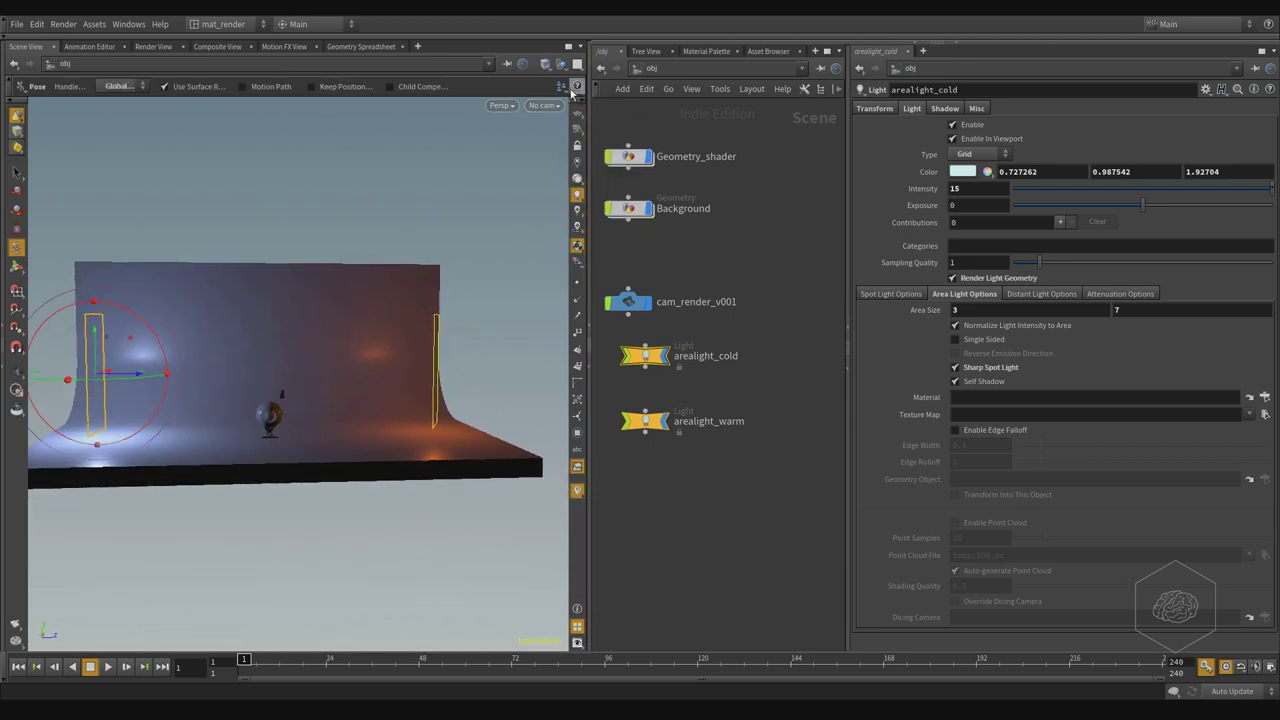
Step: Split the viewport top/bottom and make the lower pane a Render View through /obj/cam_render_v001
click(580, 47)
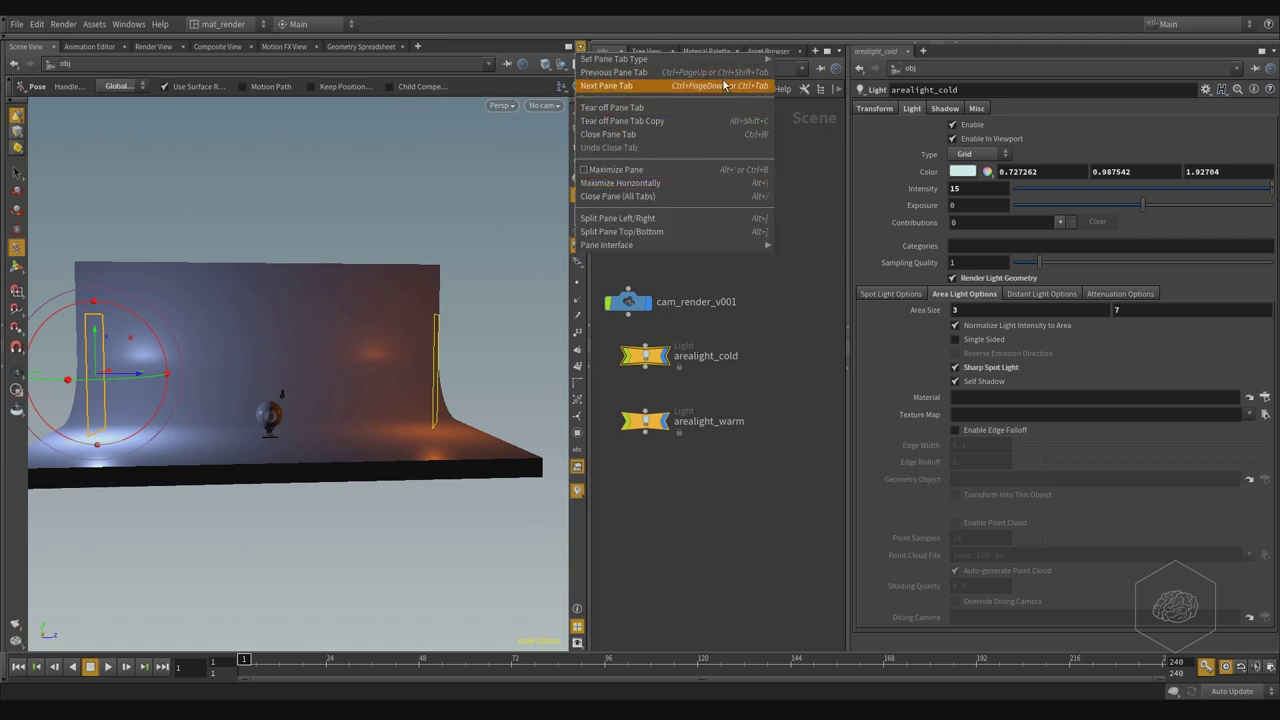
click(692, 230)
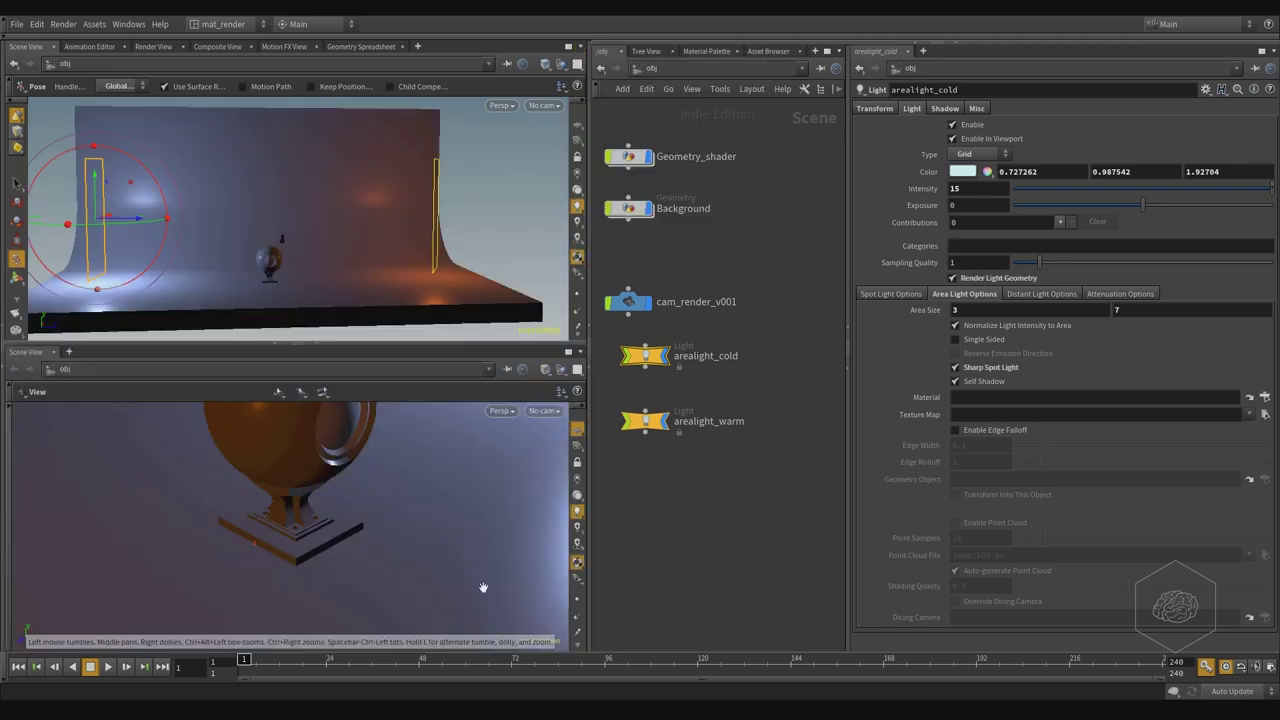
click(69, 351)
mouse_move(106, 378)
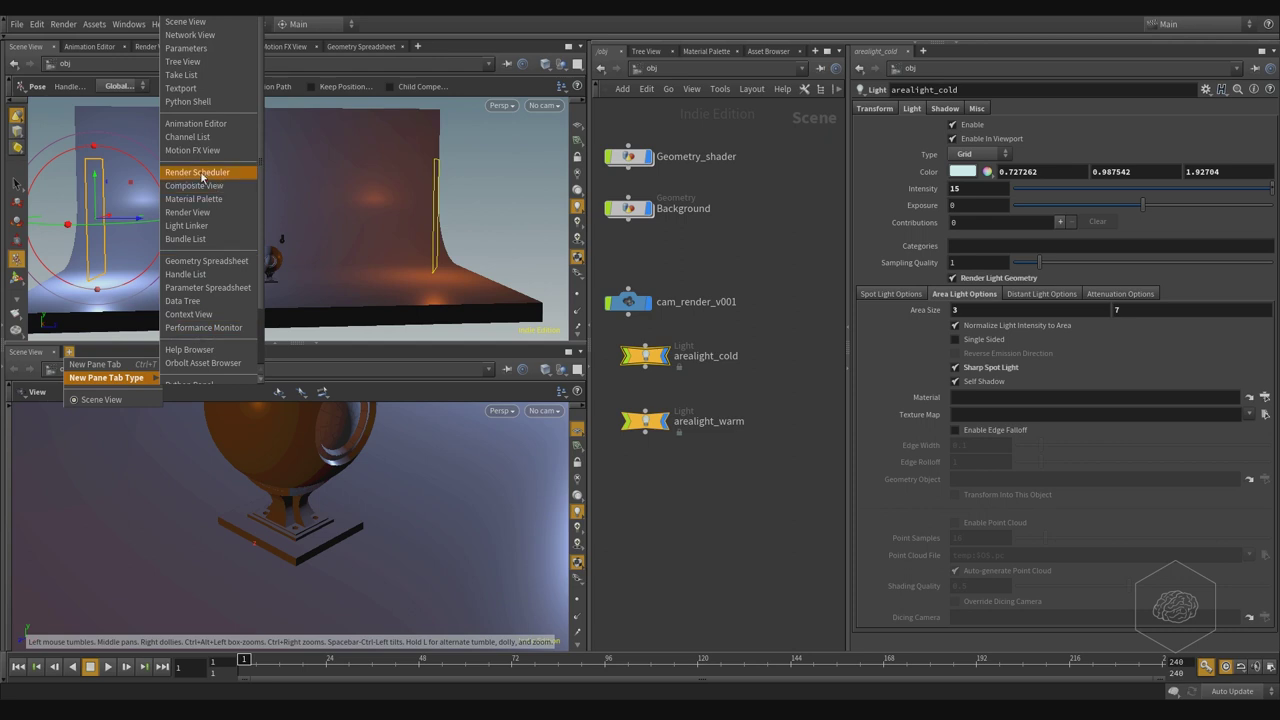
click(214, 212)
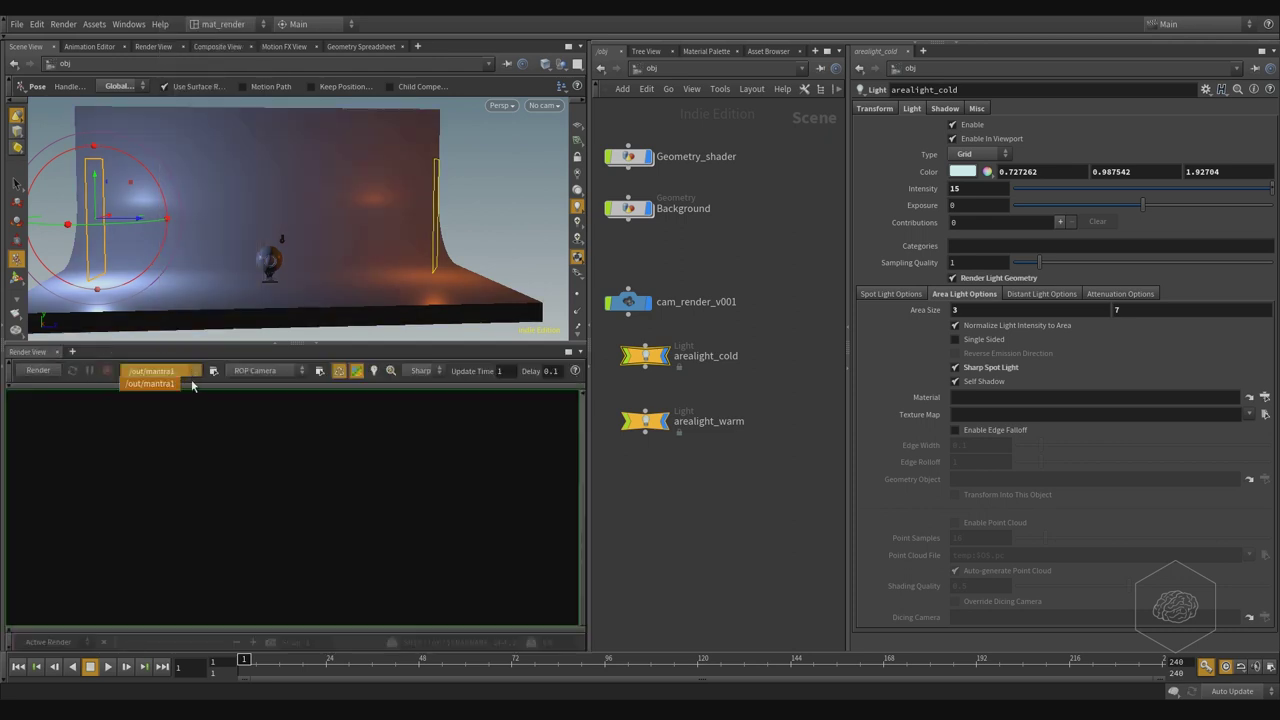
click(284, 371)
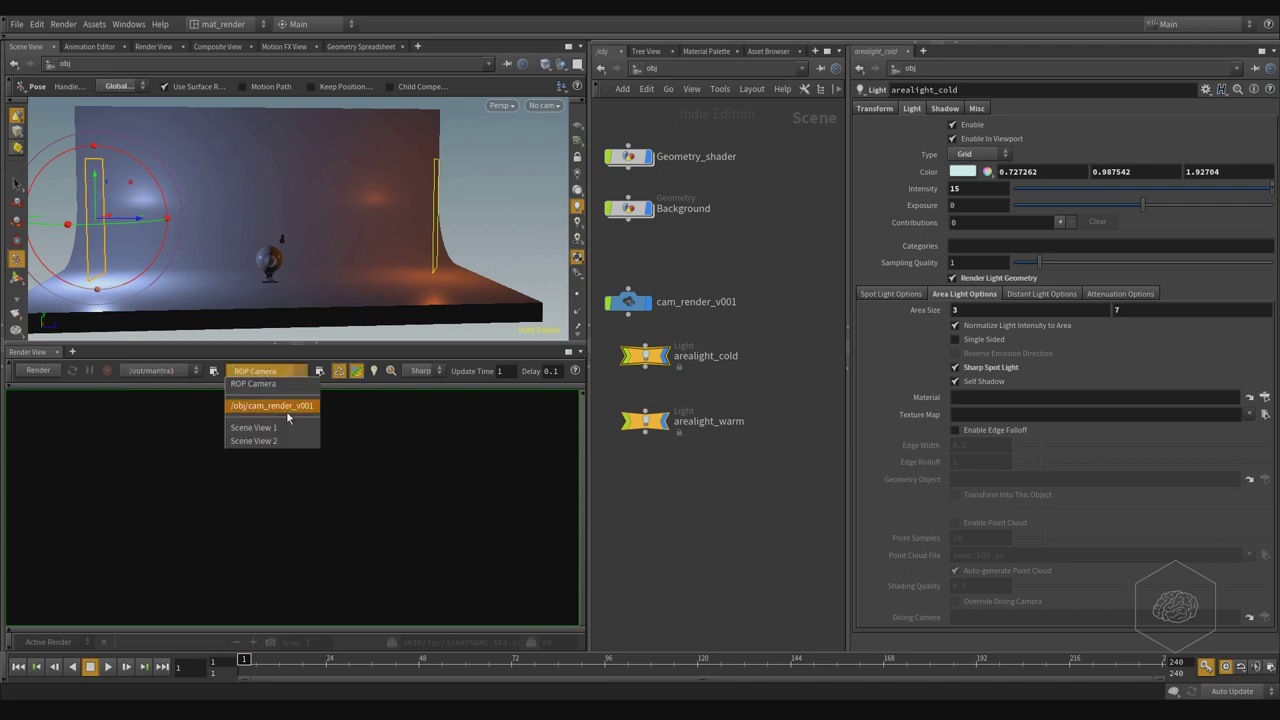
click(286, 406)
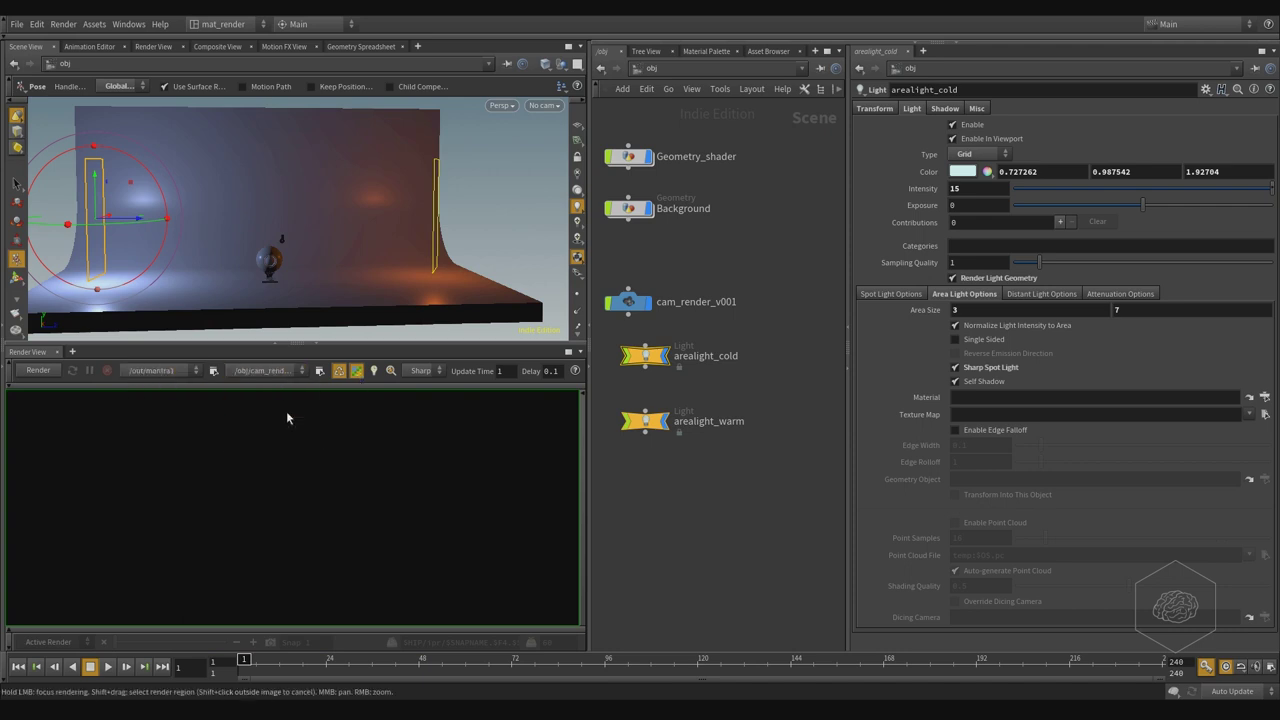
Step: Start the Mantra render in the Render View and zoom in to inspect the sphere
click(38, 370)
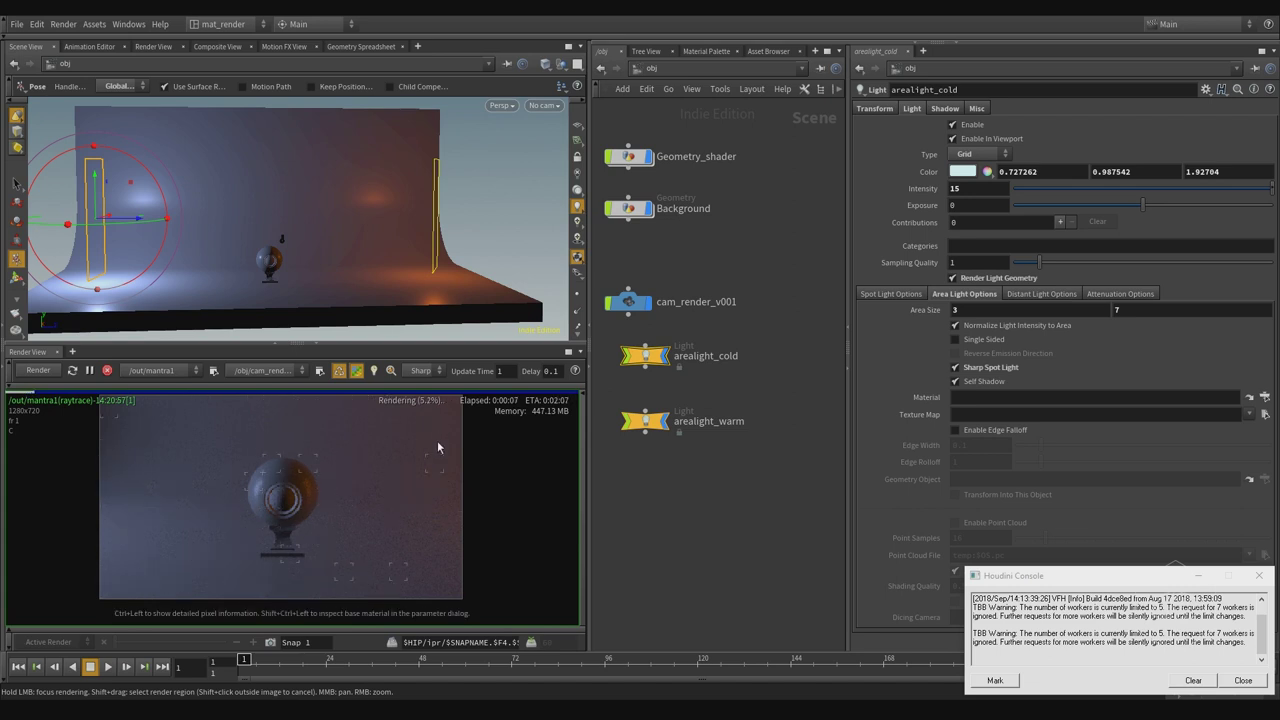
scroll(259, 527, up, 2)
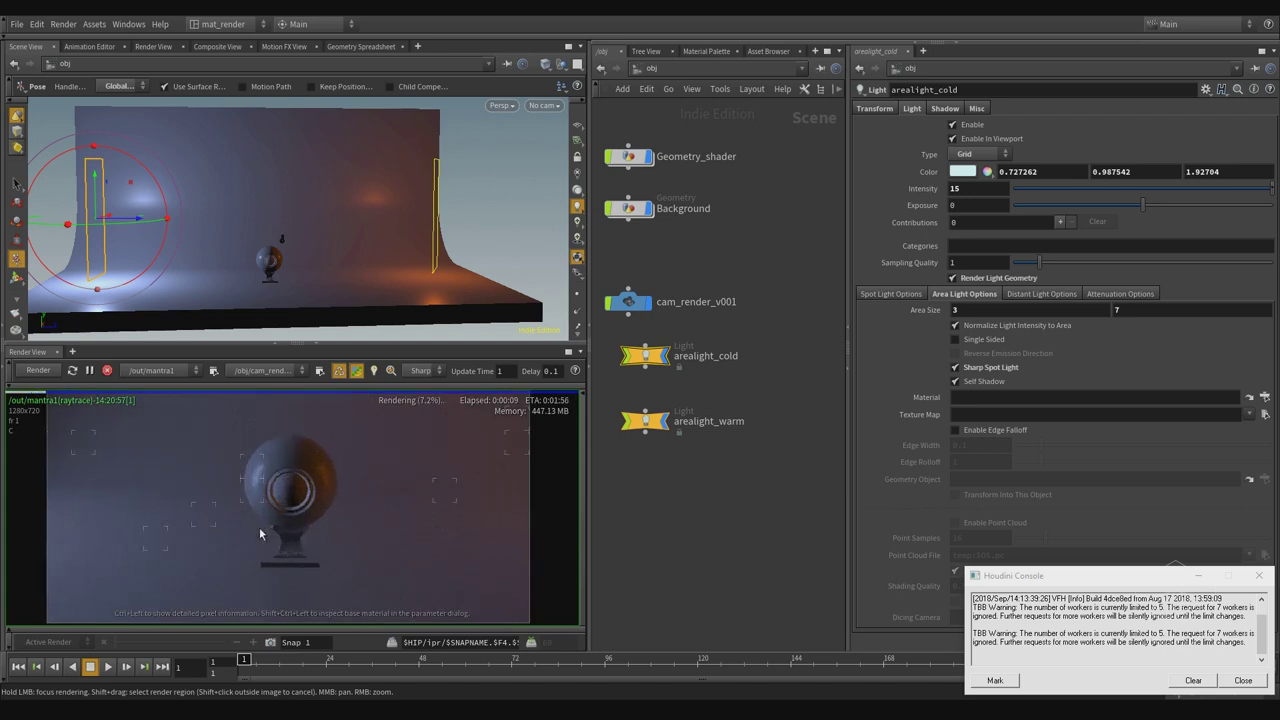
scroll(310, 485, up, 2)
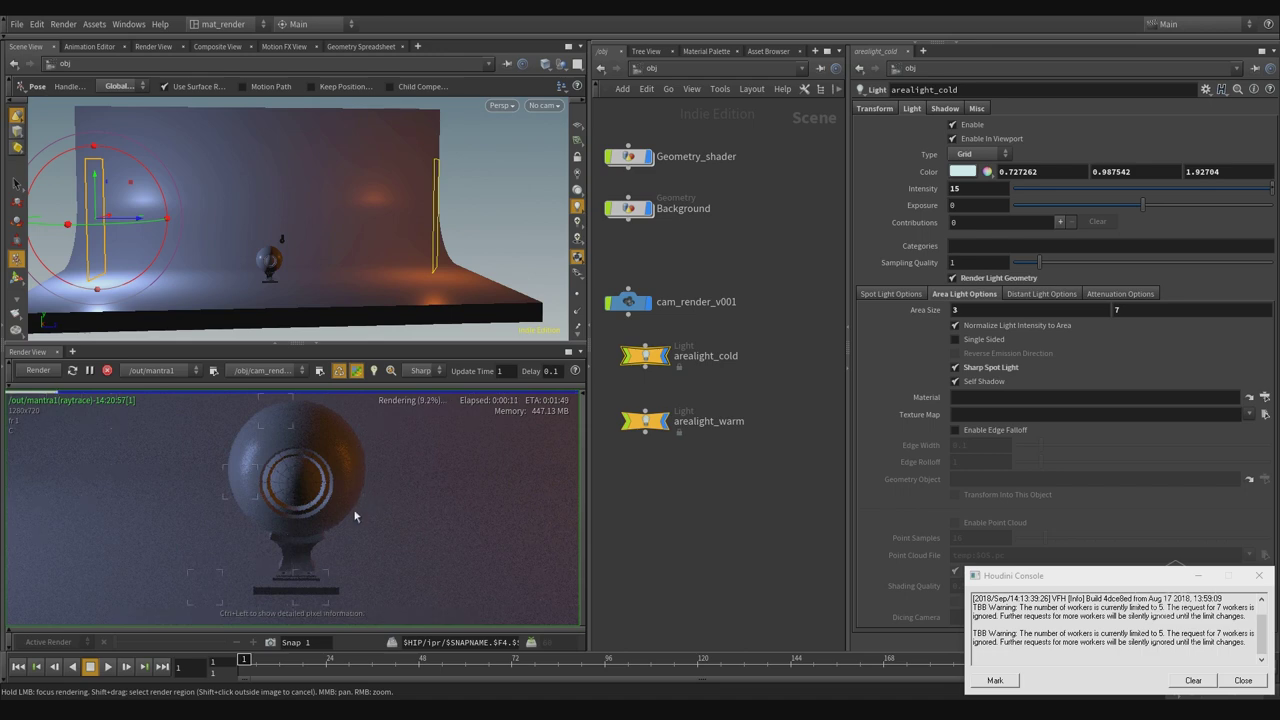
scroll(218, 524, down, 1)
scroll(310, 497, down, 1)
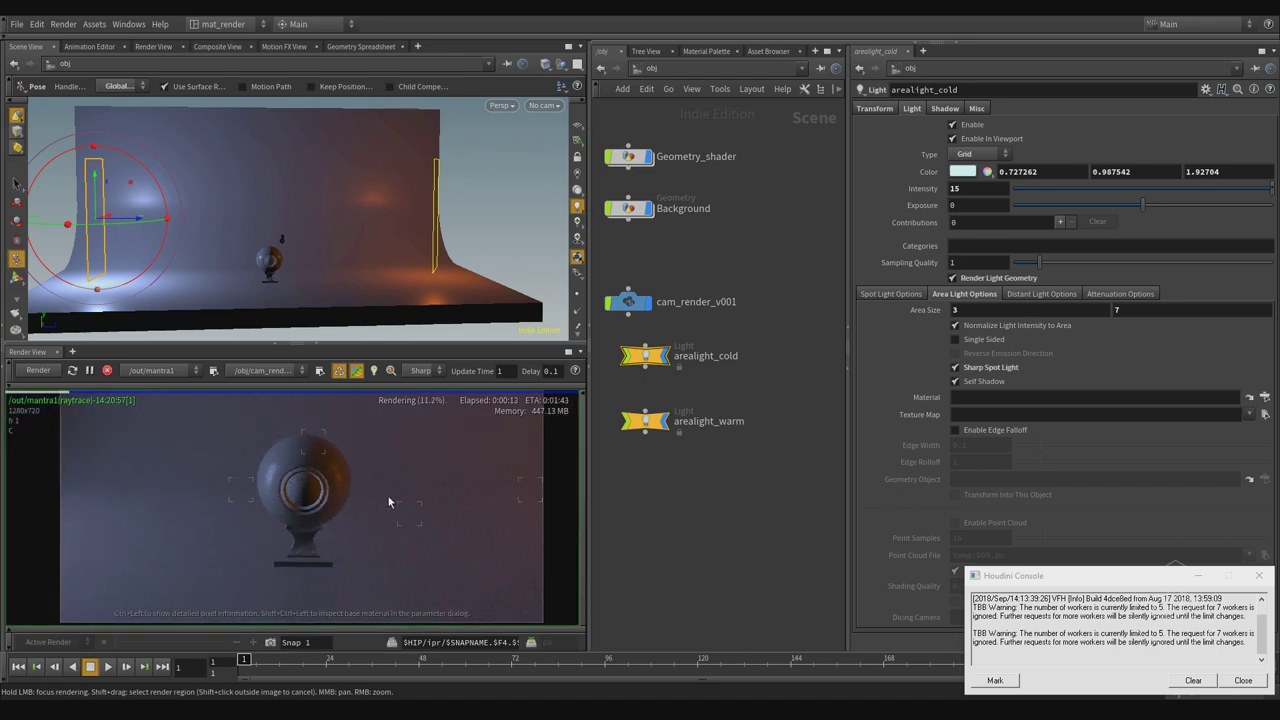
scroll(308, 500, down, 1)
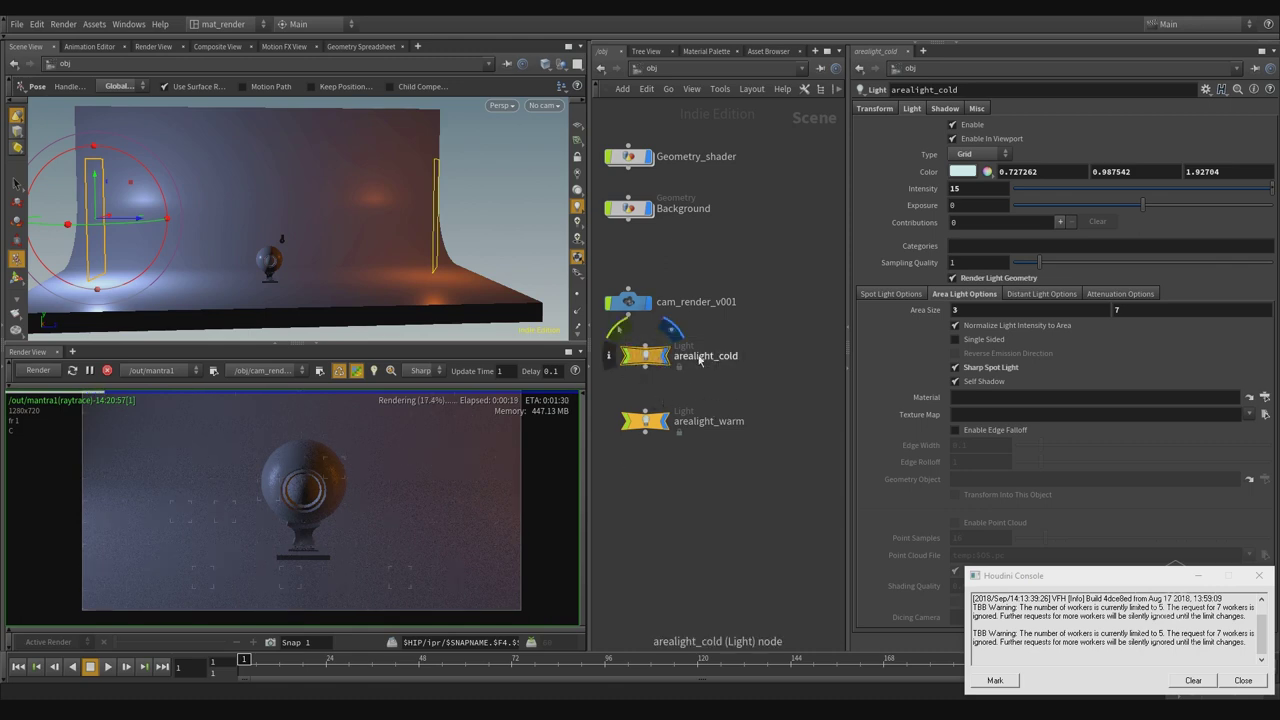
Step: Set arealight_warm's exposure to 2 and close the Houdini Console window
click(684, 423)
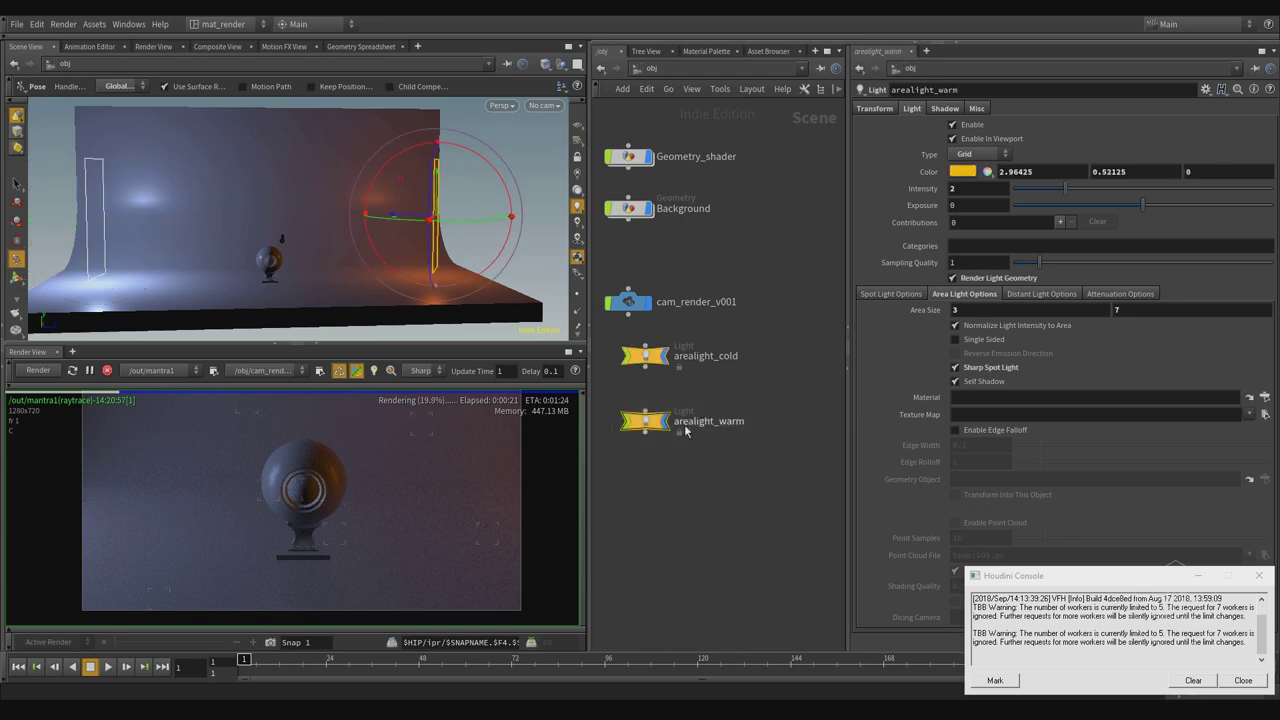
click(987, 207)
click(1258, 576)
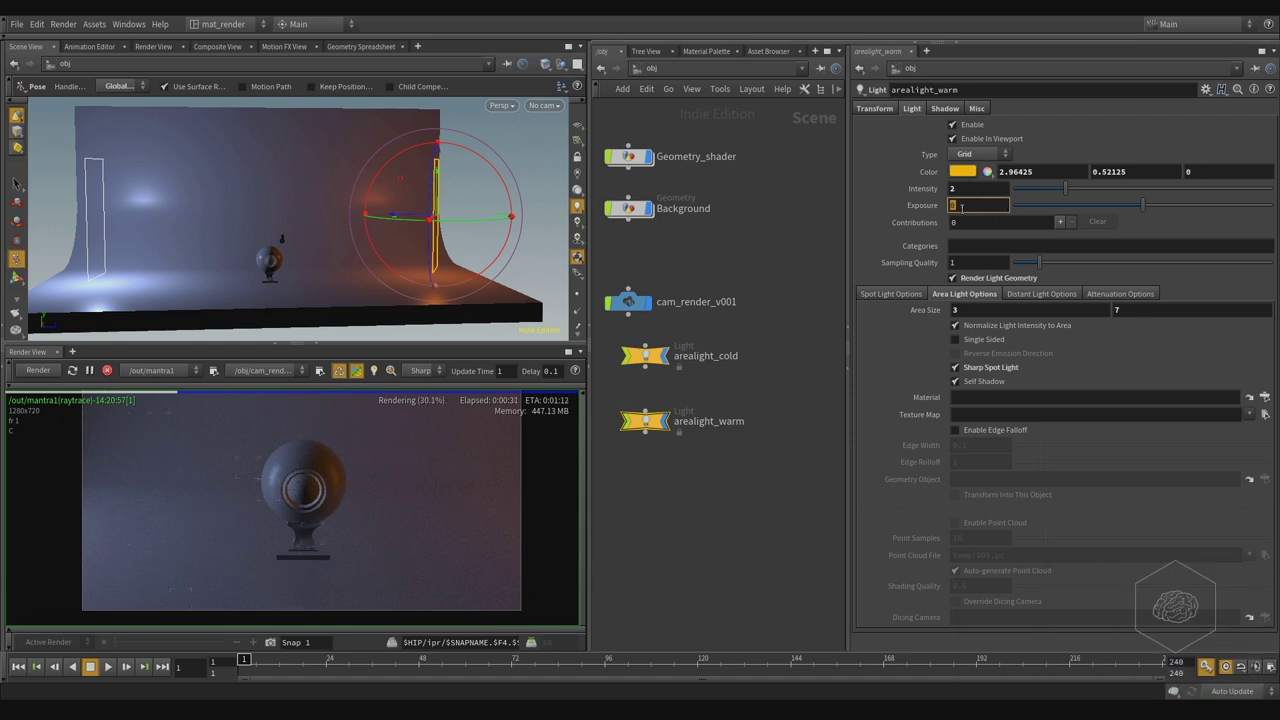
text(2)
key(Return)
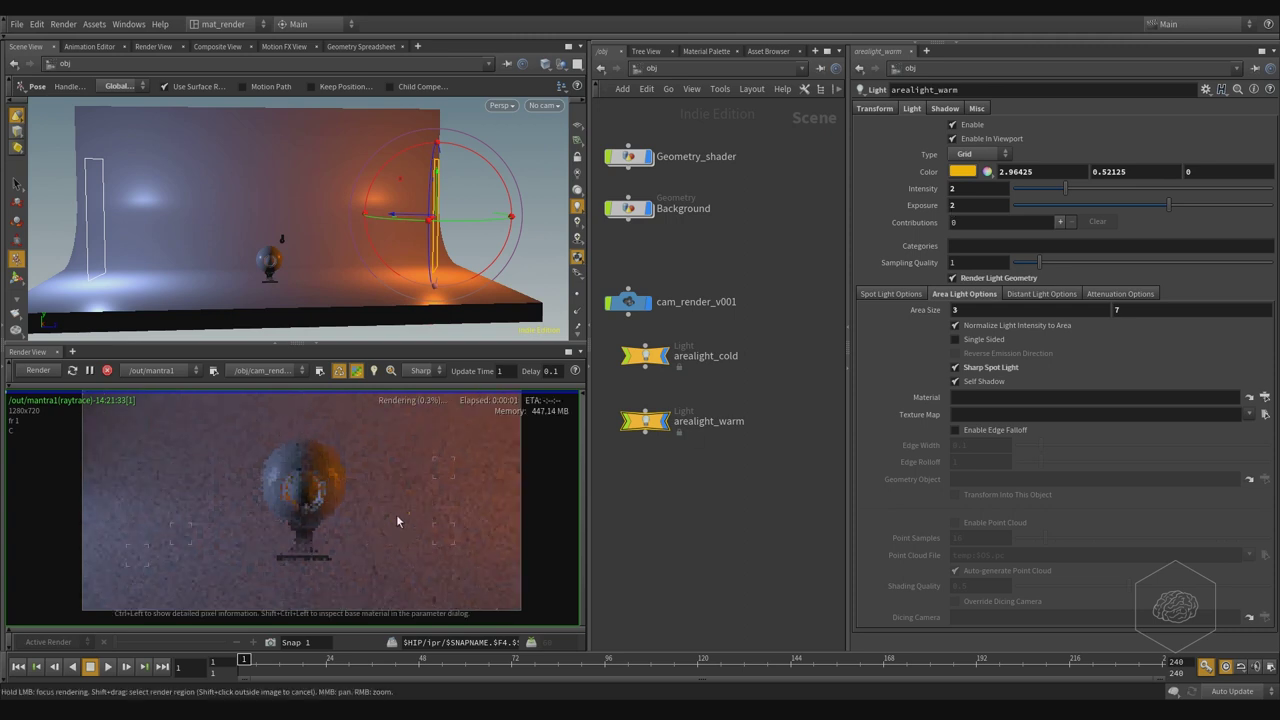
scroll(502, 490, up, 2)
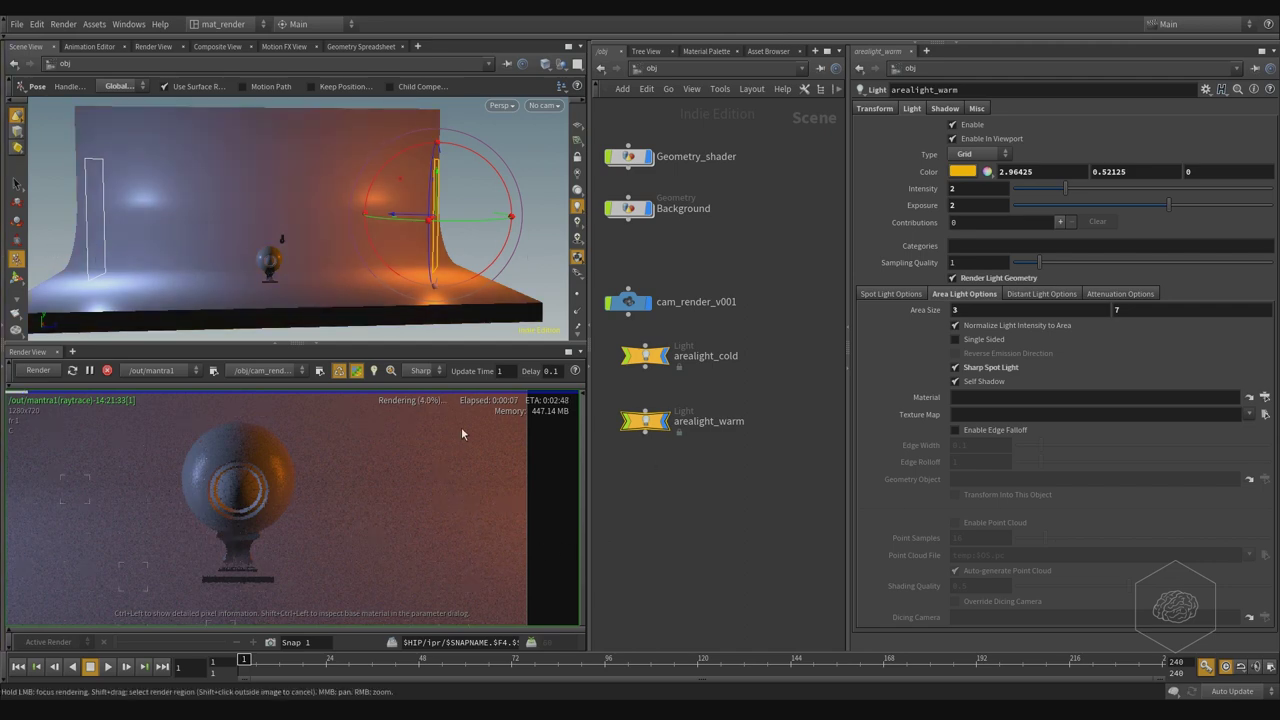
scroll(462, 433, down, 1)
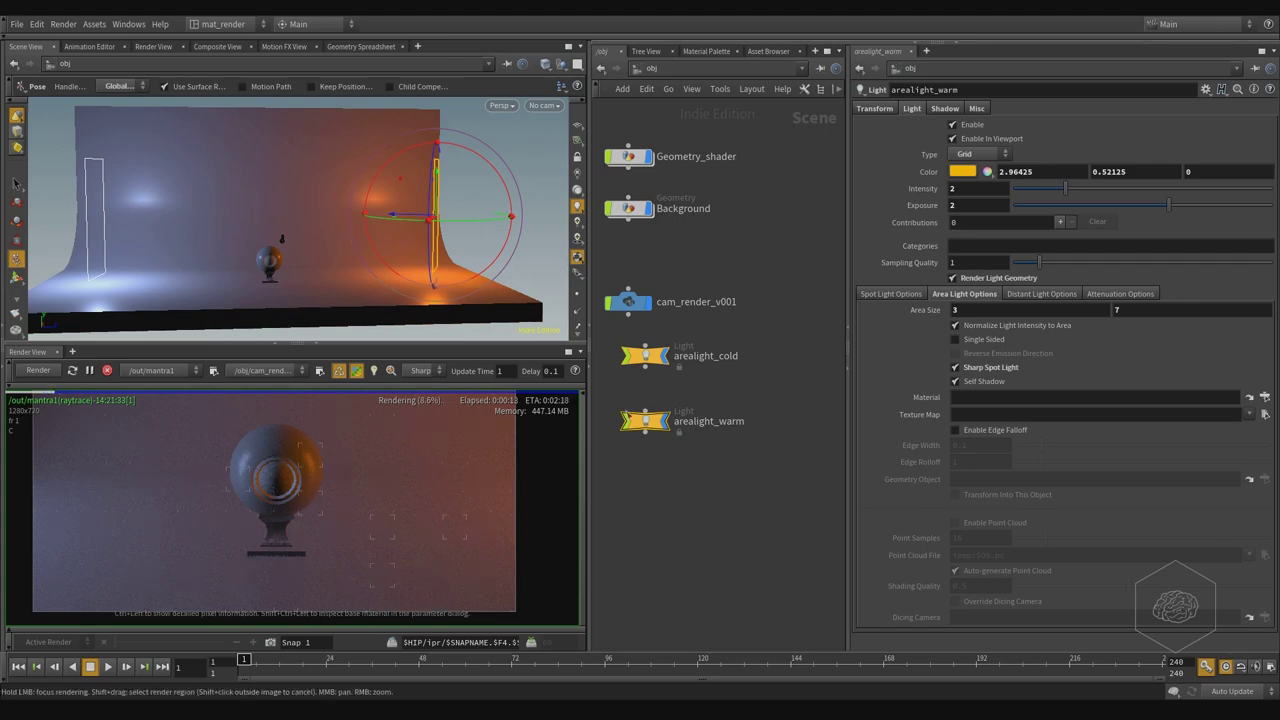
Step: Set arealight_warm's attenuation to Physically Correct with attenuation start 0.5 and check the preview
click(1095, 296)
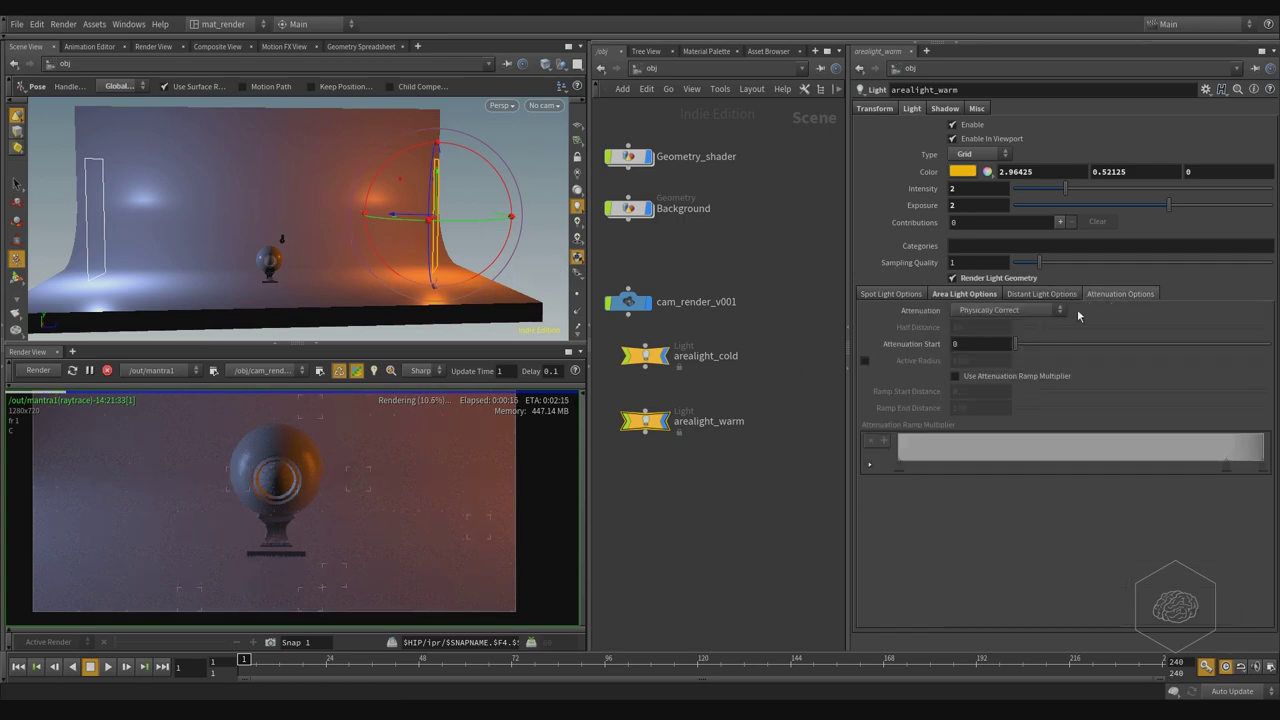
click(1020, 312)
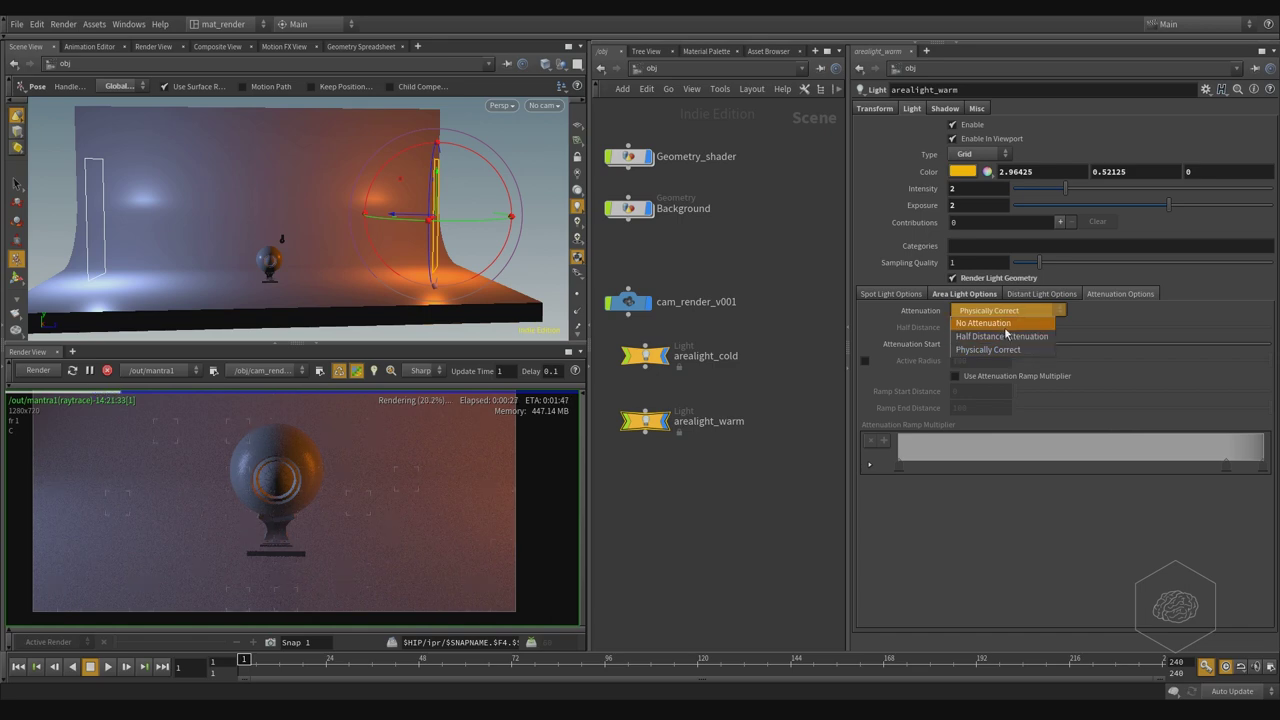
click(1006, 323)
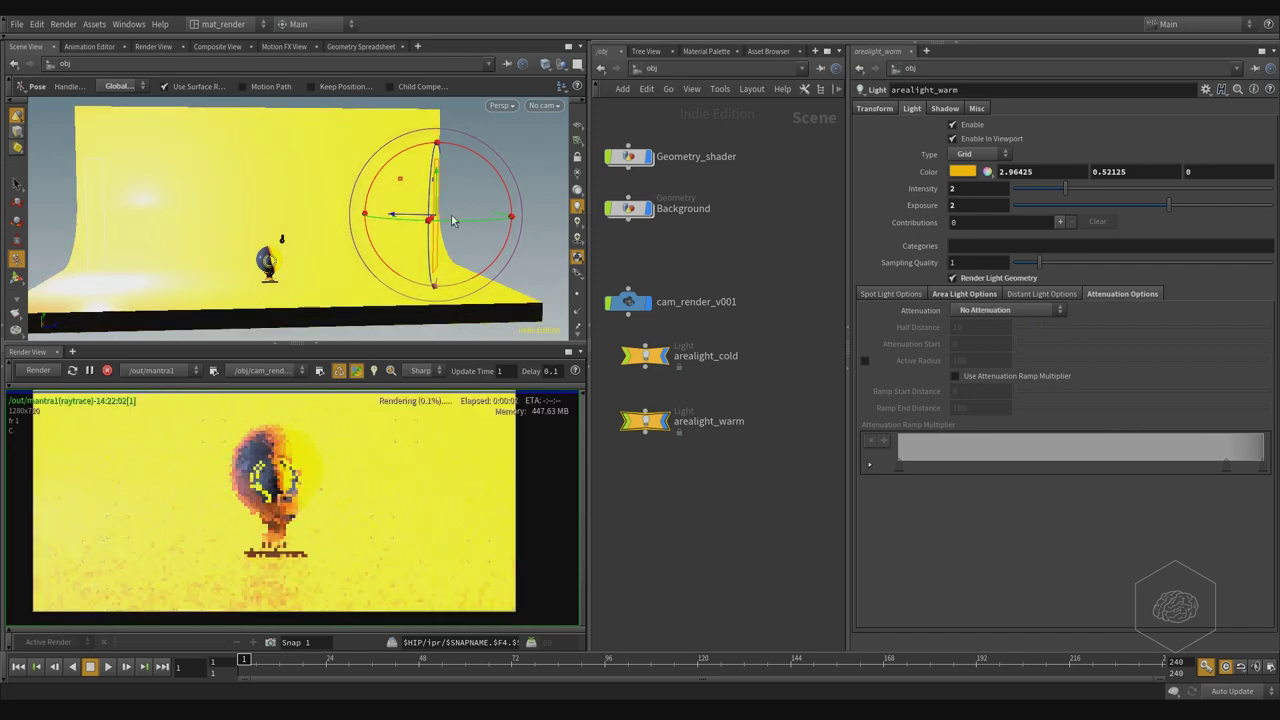
click(1008, 310)
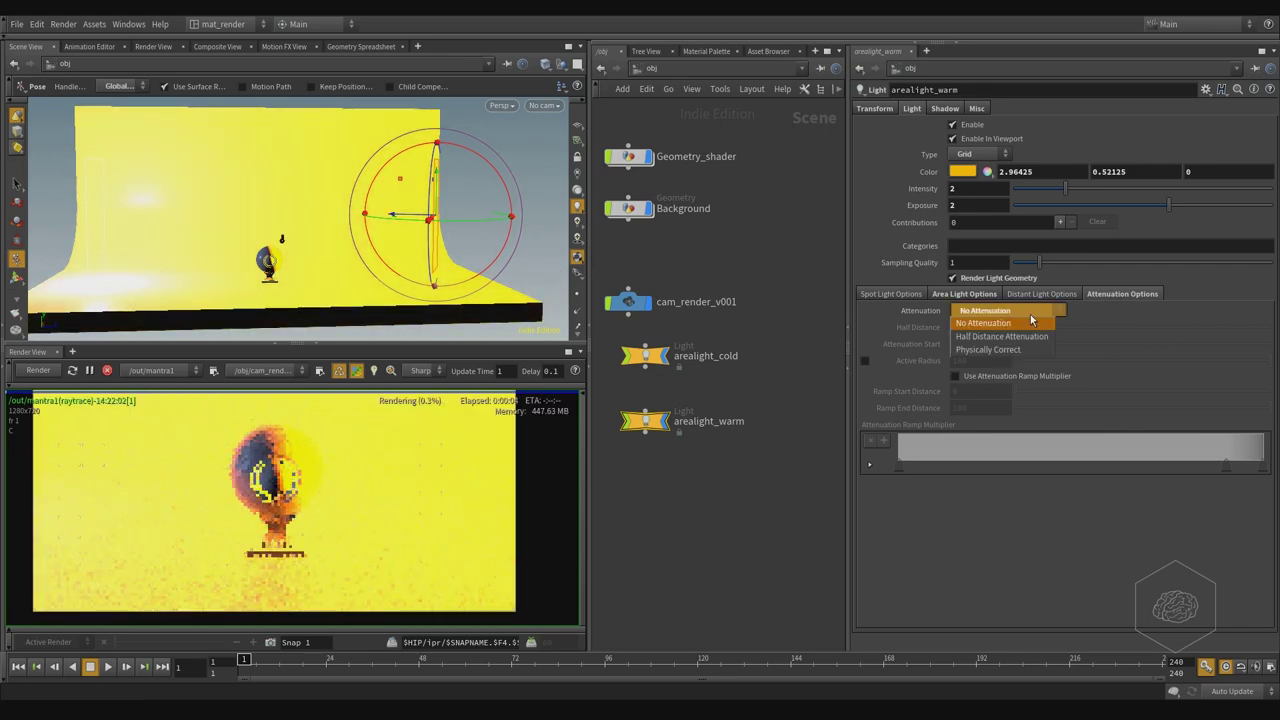
click(1001, 336)
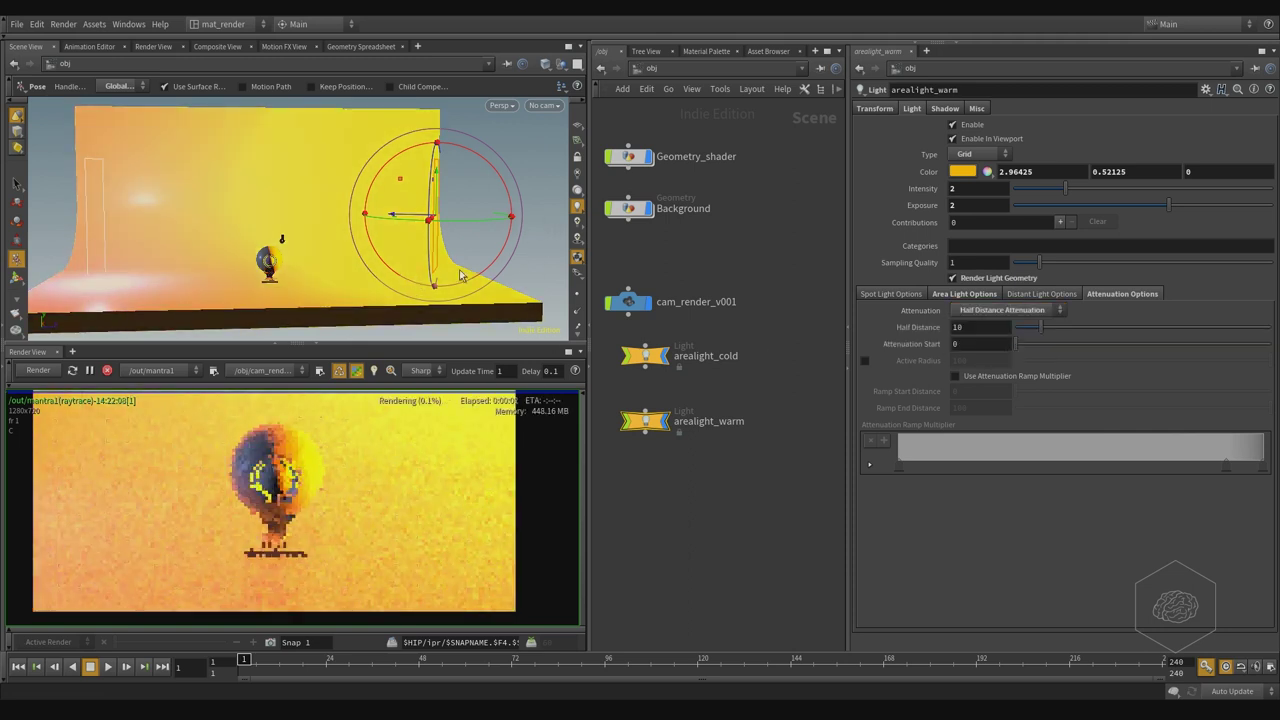
click(1040, 311)
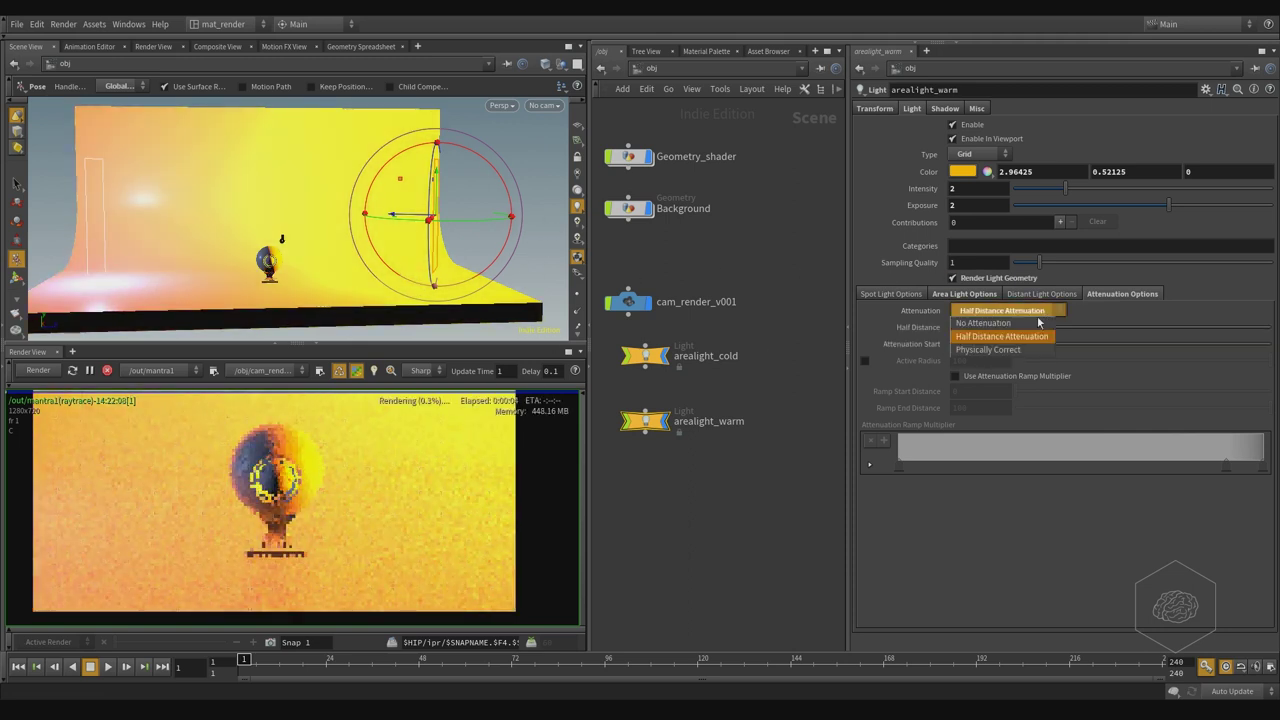
click(1008, 349)
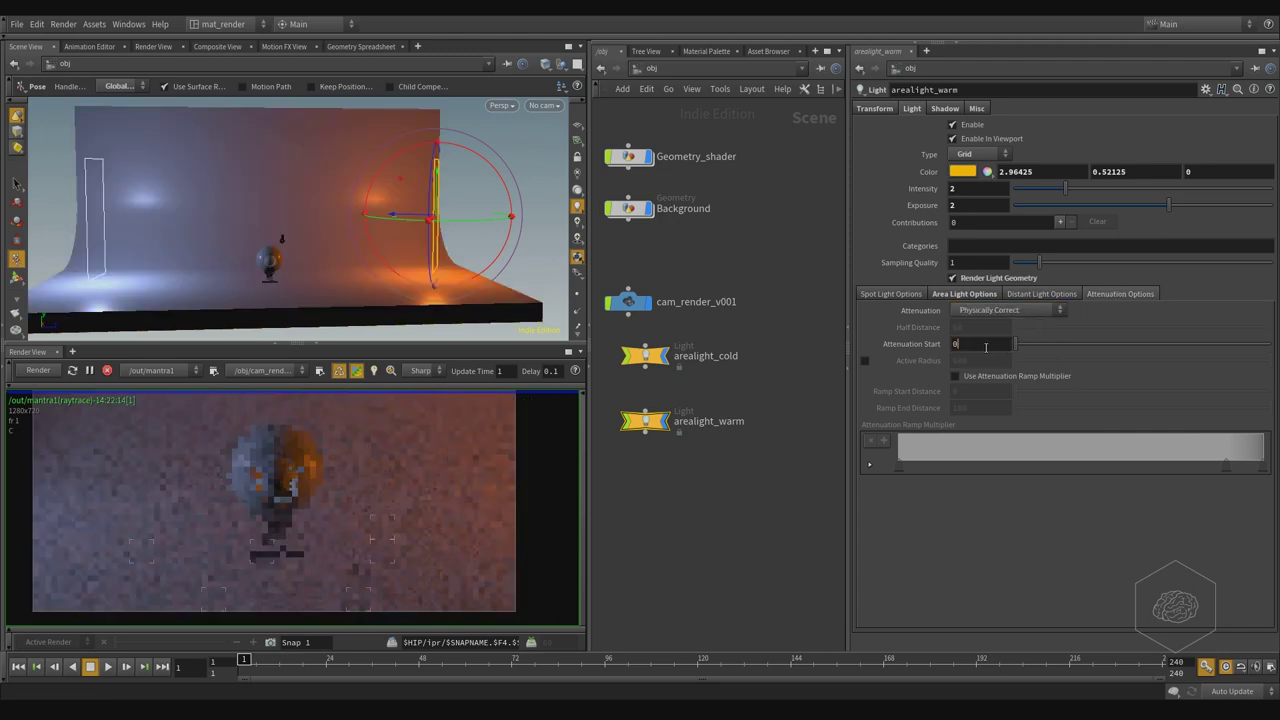
click(1002, 344)
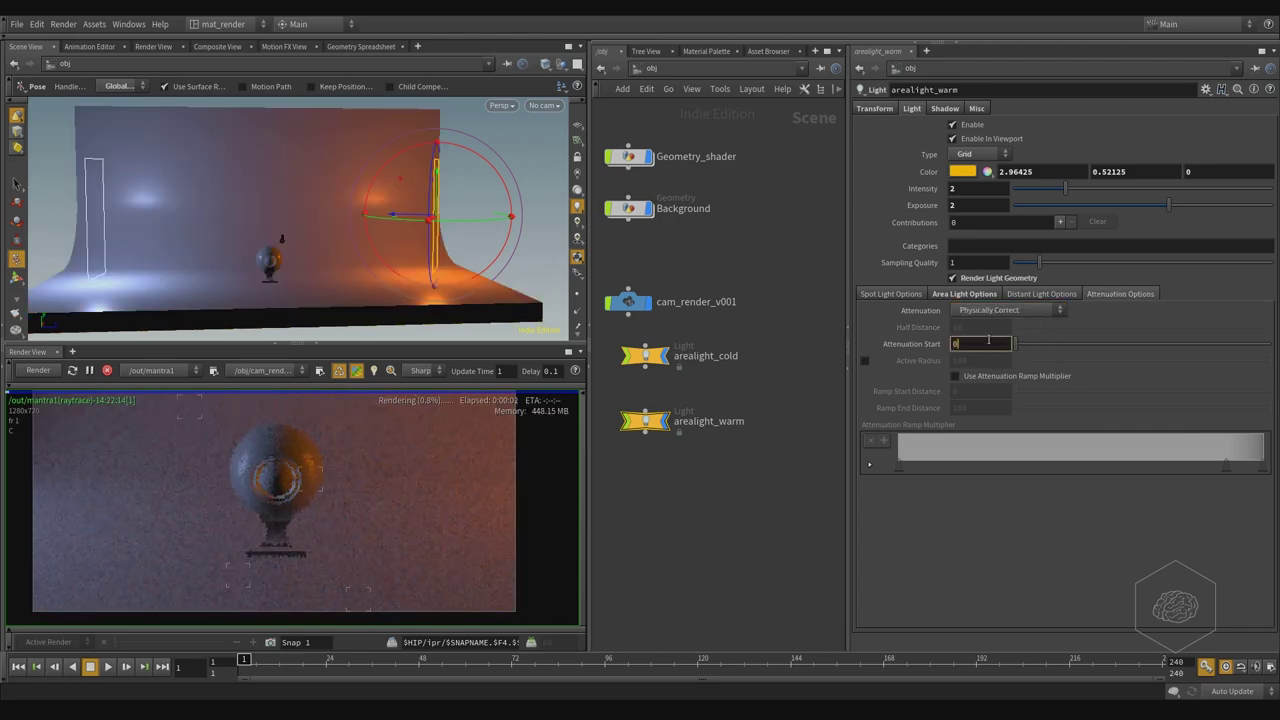
text(0.5)
key(Return)
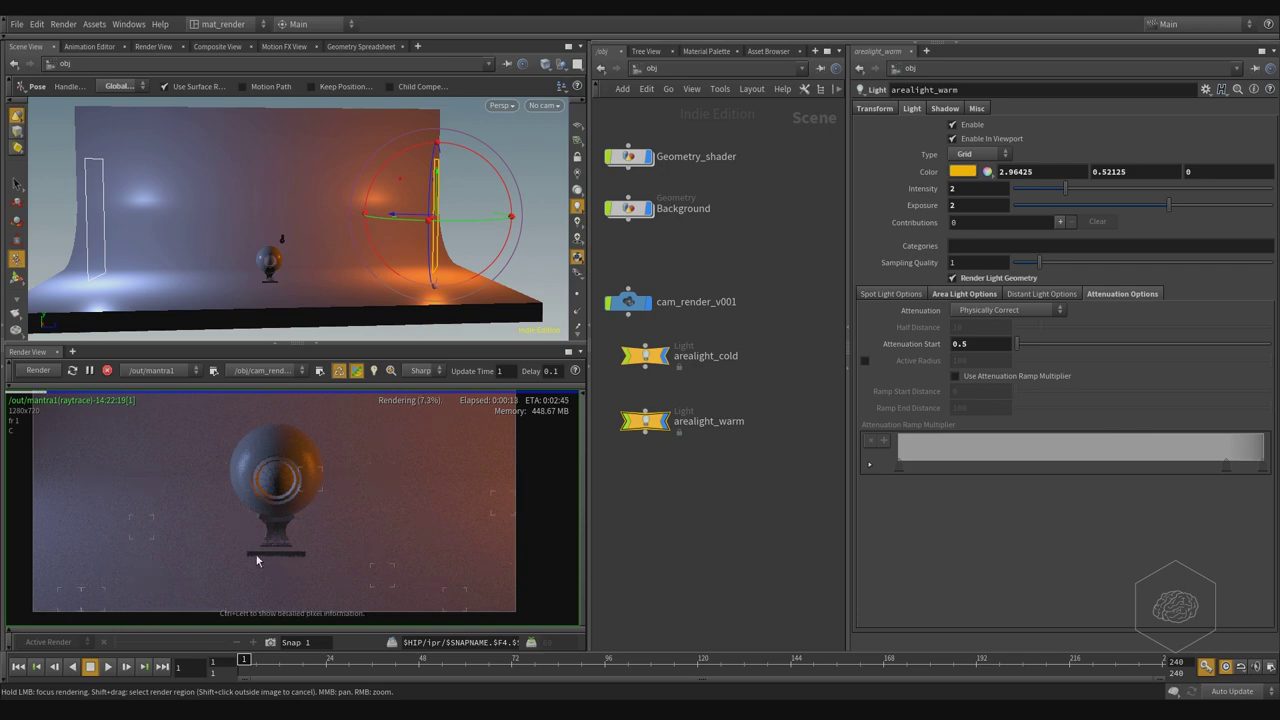
scroll(256, 561, up, 1)
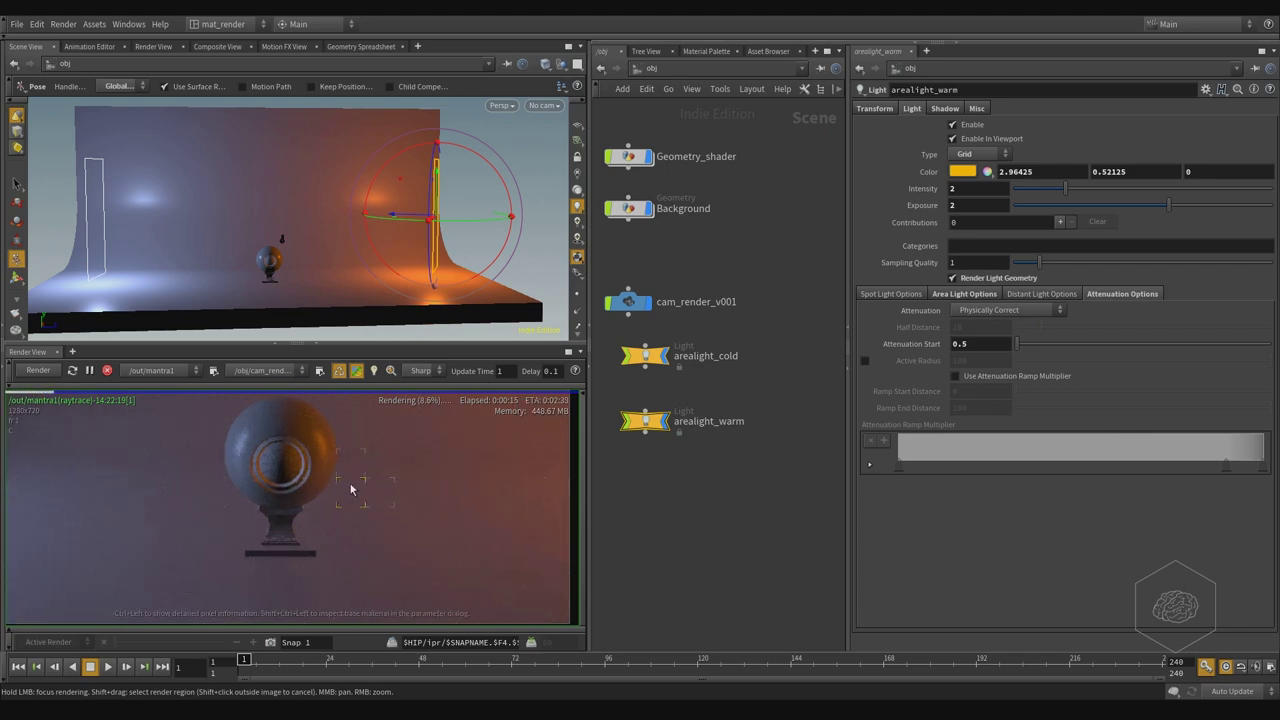
scroll(390, 496, down, 1)
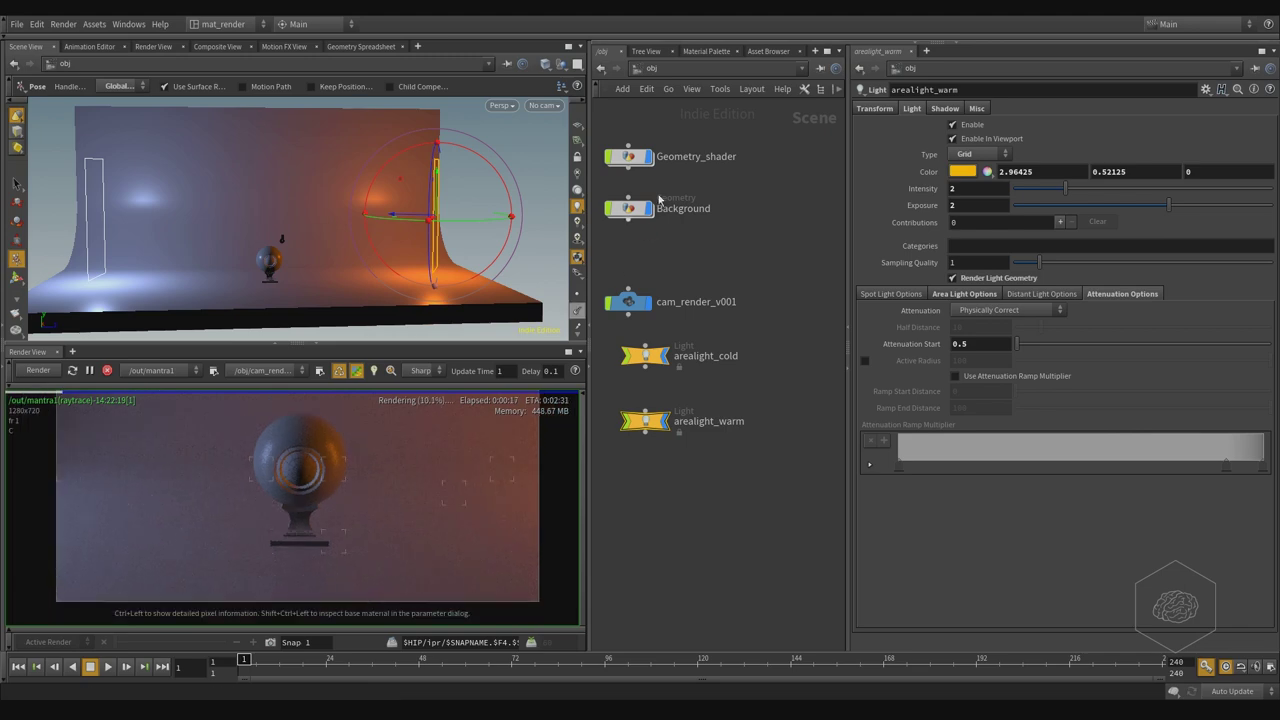
Step: In /out, set mantra1's Rendering Engine to Physically Based Rendering
click(688, 72)
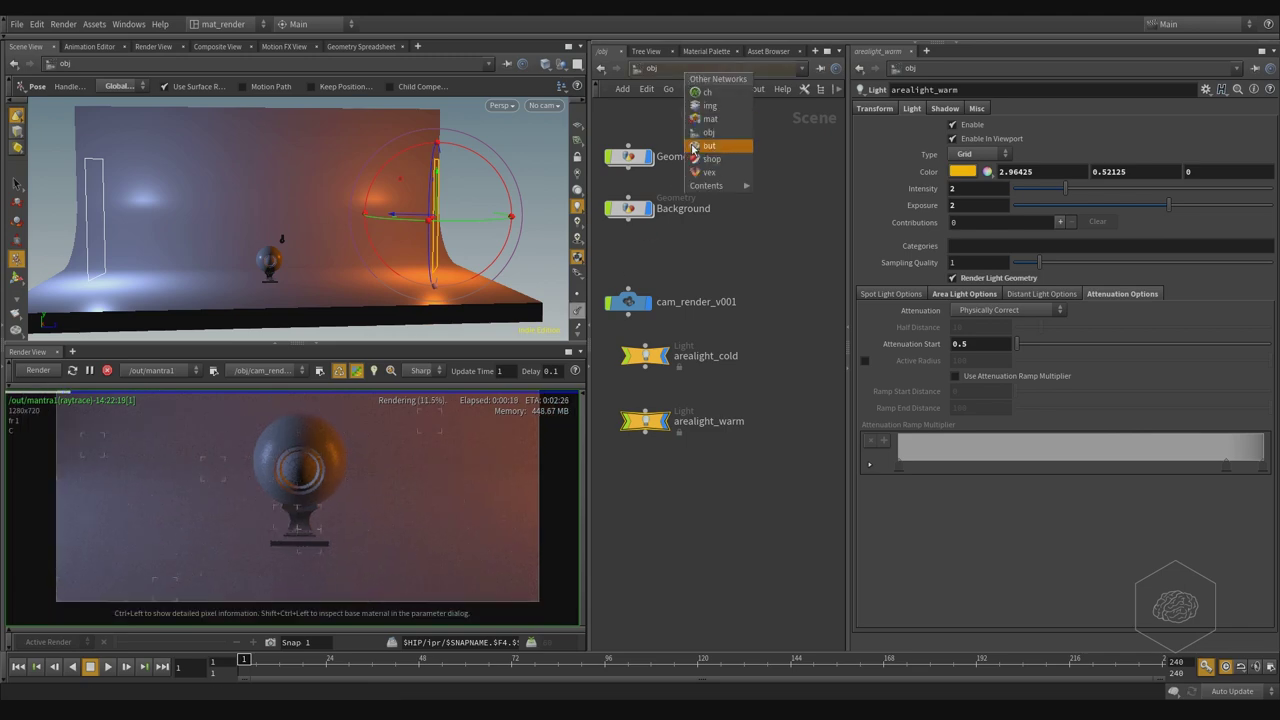
click(700, 146)
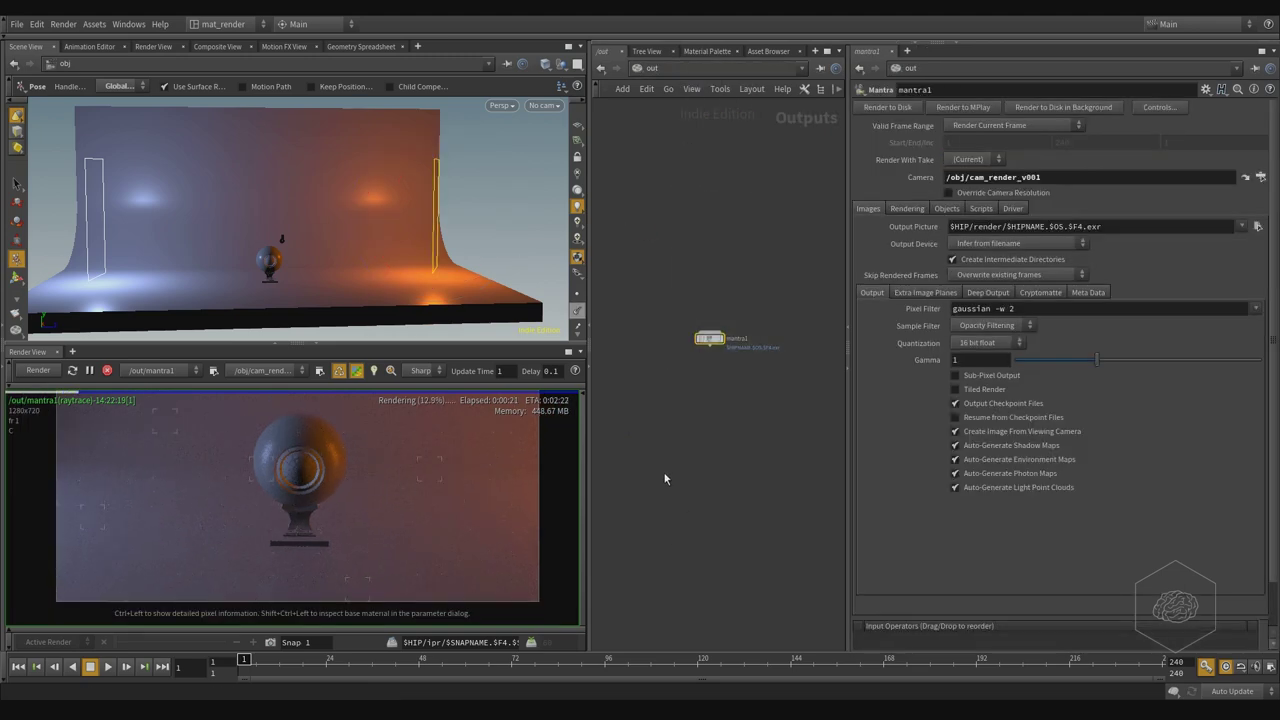
click(908, 209)
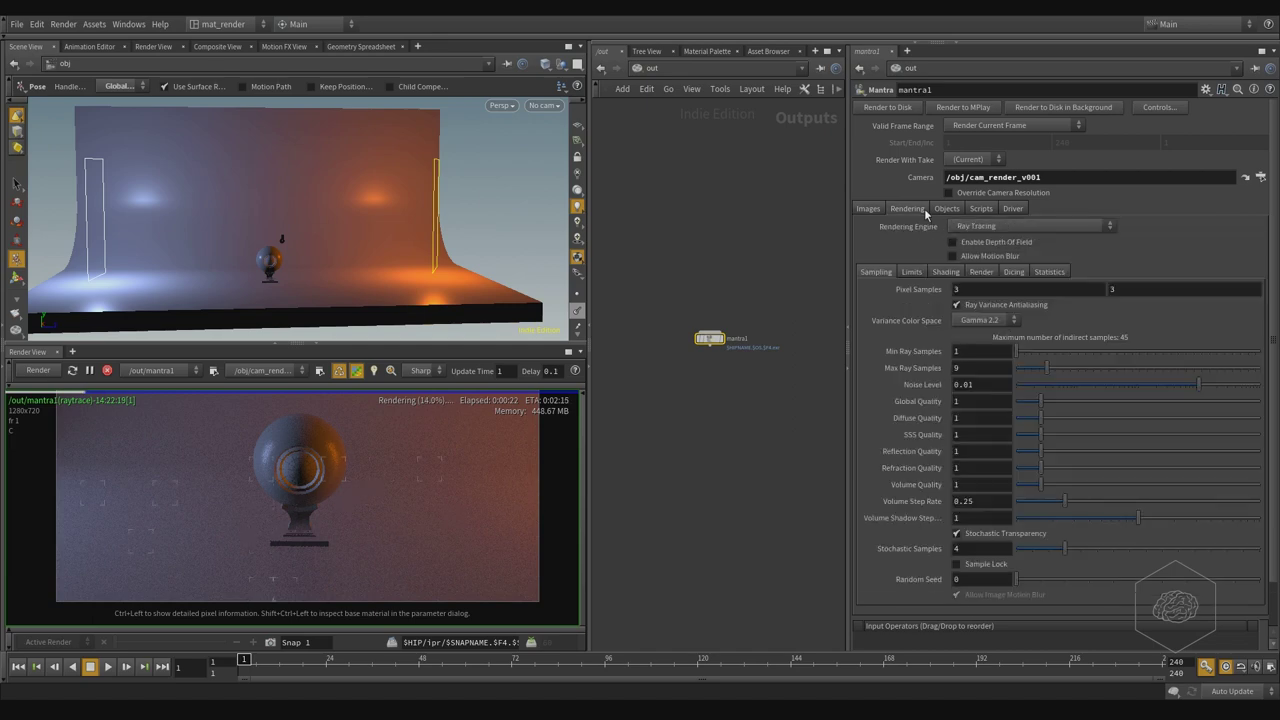
click(996, 228)
click(1008, 280)
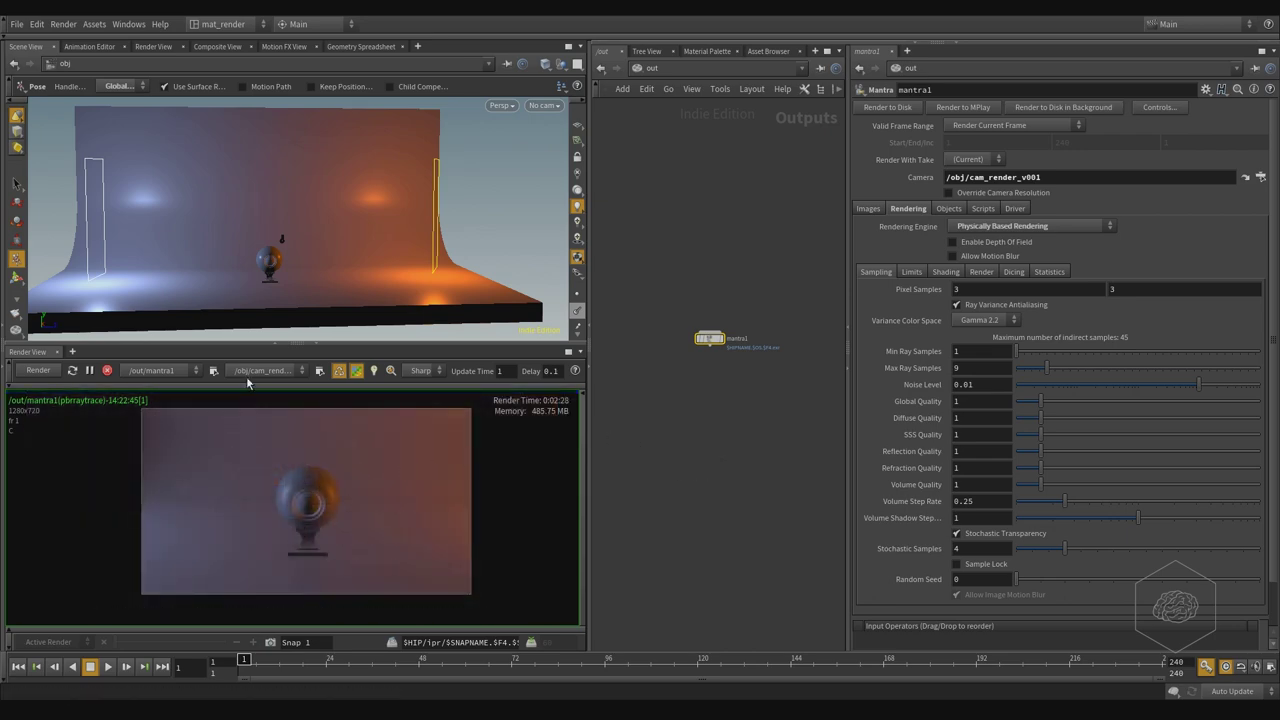
scroll(262, 521, up, 1)
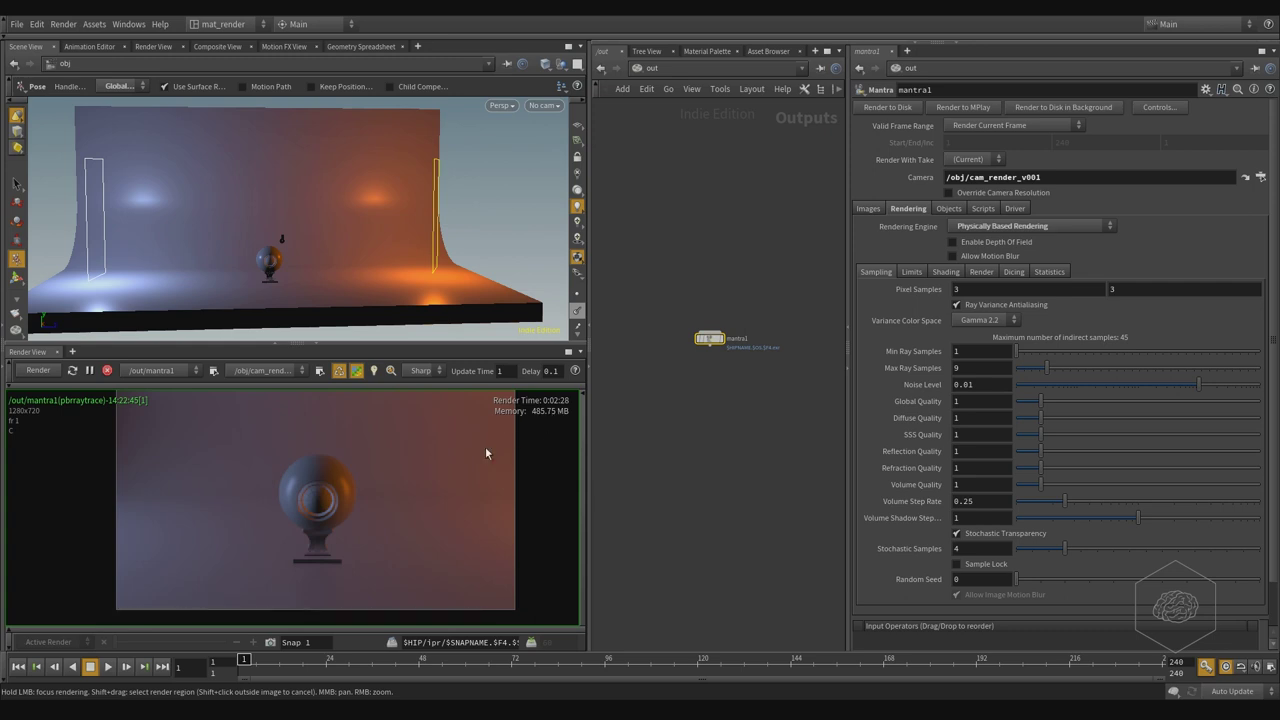
scroll(254, 572, up, 1)
scroll(333, 526, up, 1)
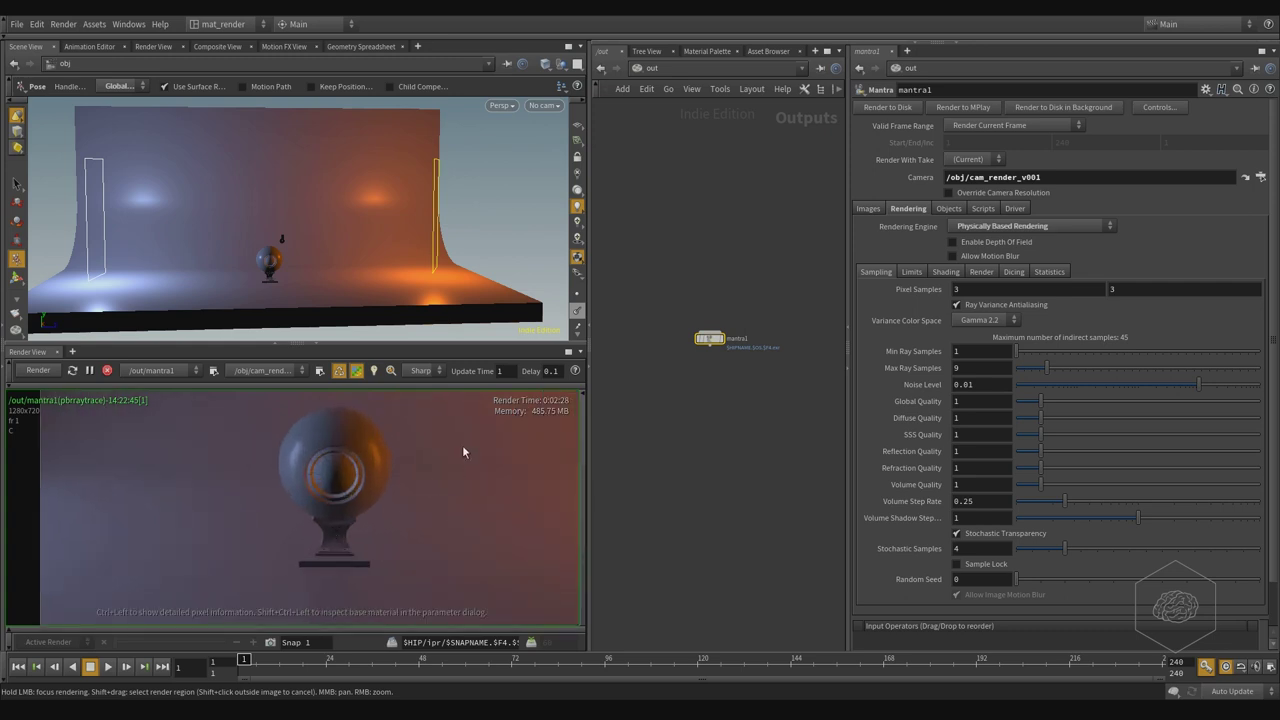
scroll(162, 497, down, 1)
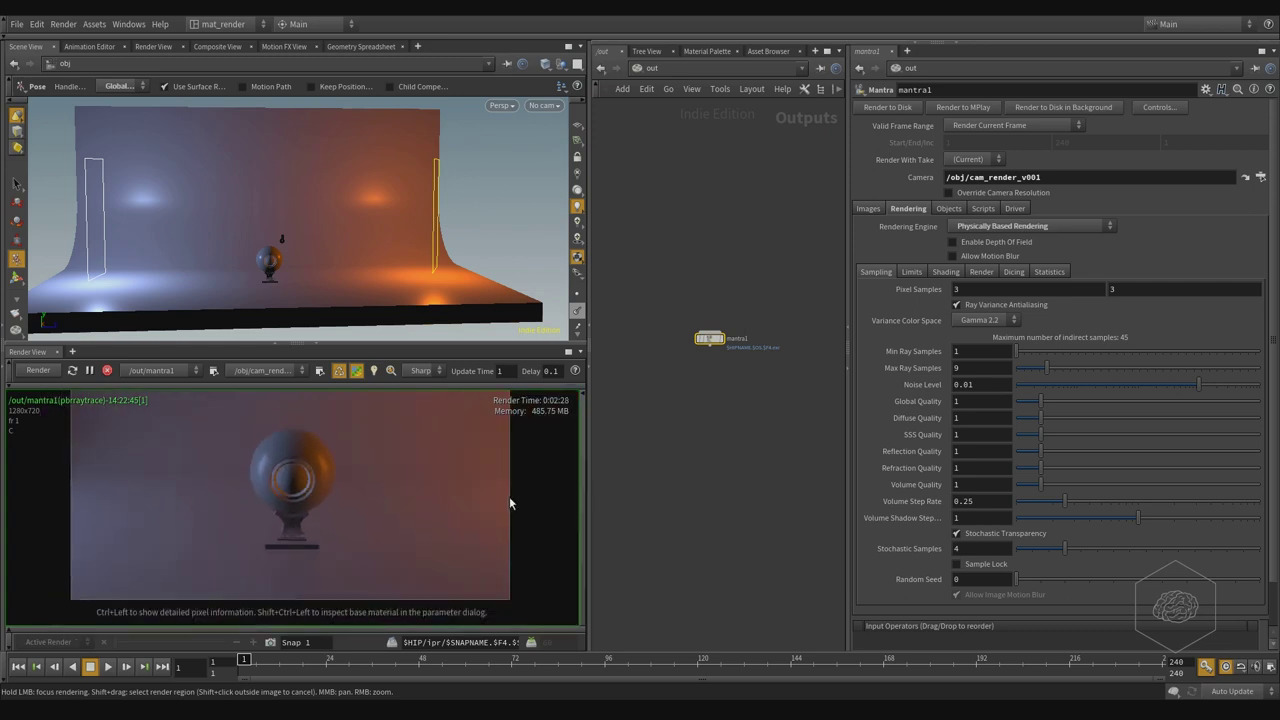
scroll(450, 480, up, 1)
scroll(365, 469, up, 1)
scroll(370, 468, up, 1)
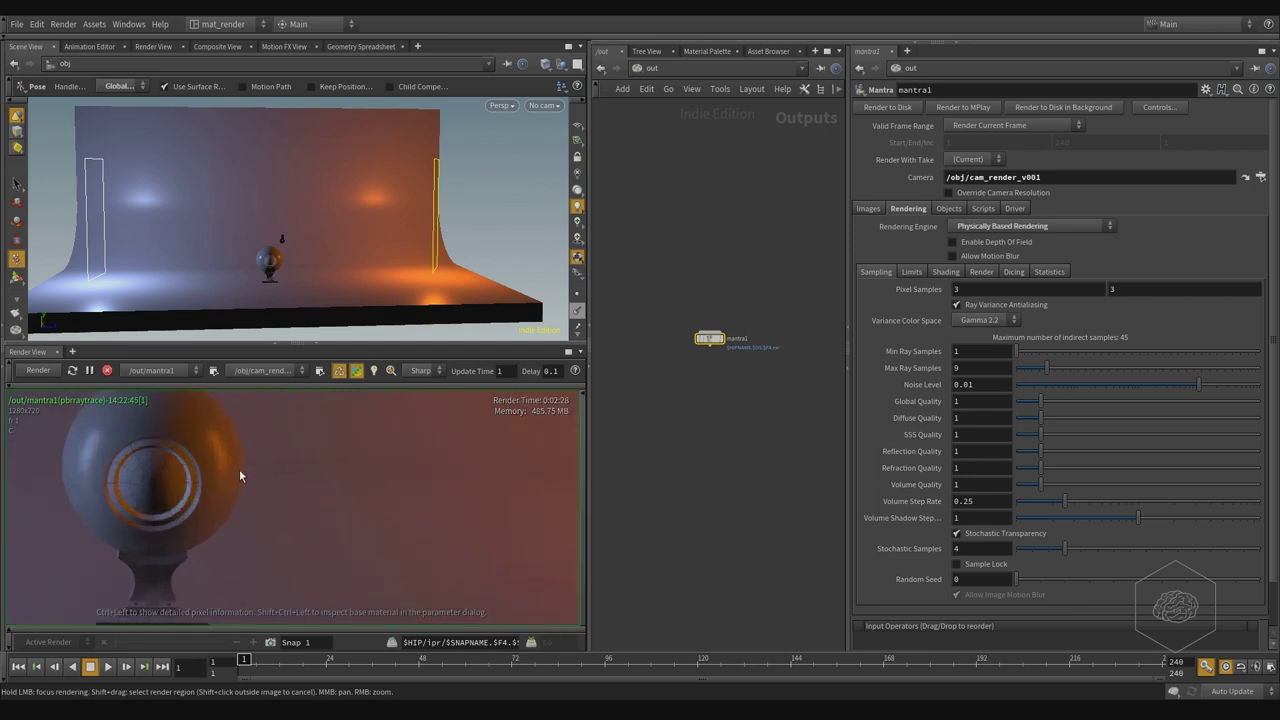
scroll(407, 455, down, 1)
scroll(386, 472, down, 1)
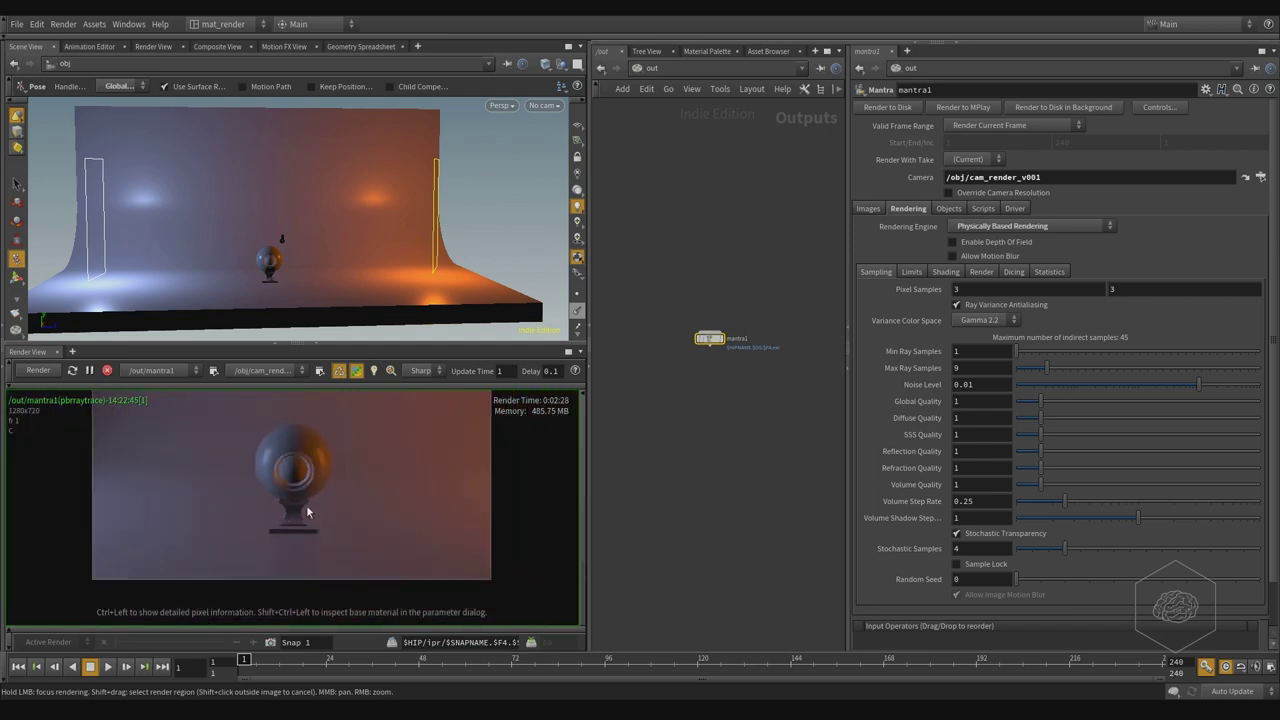
scroll(230, 555, up, 1)
scroll(320, 521, up, 1)
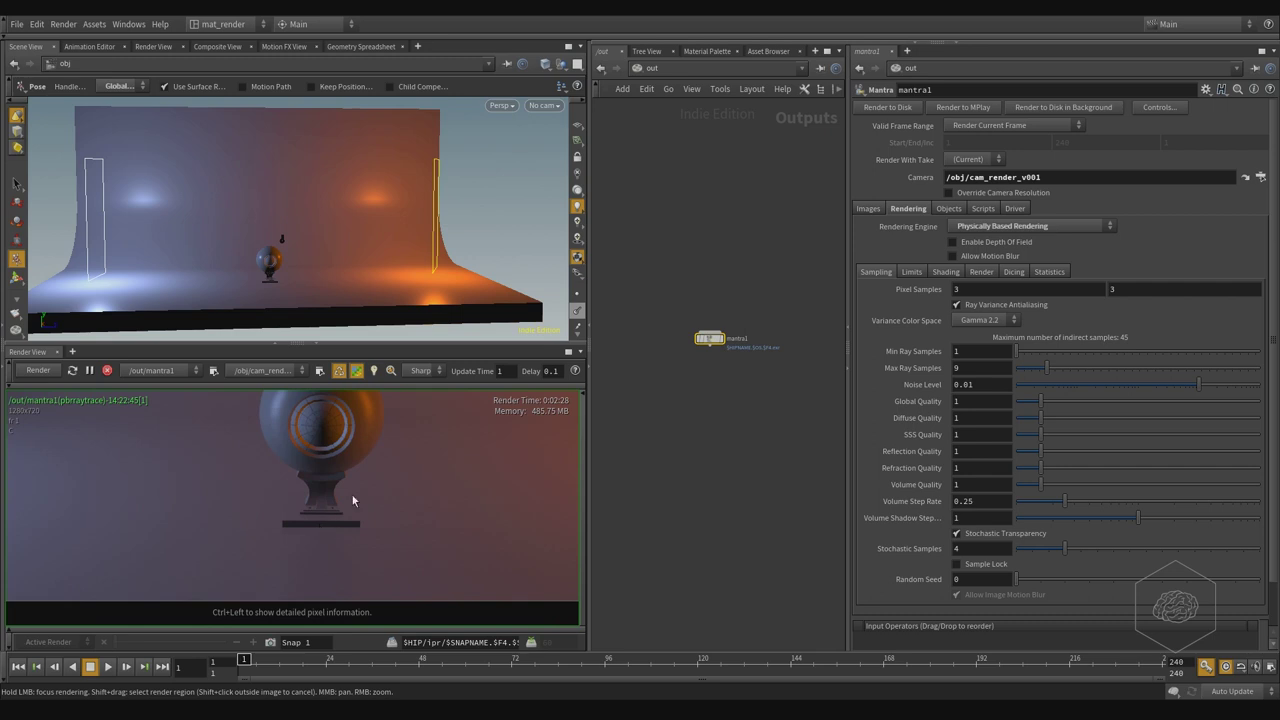
scroll(316, 456, down, 1)
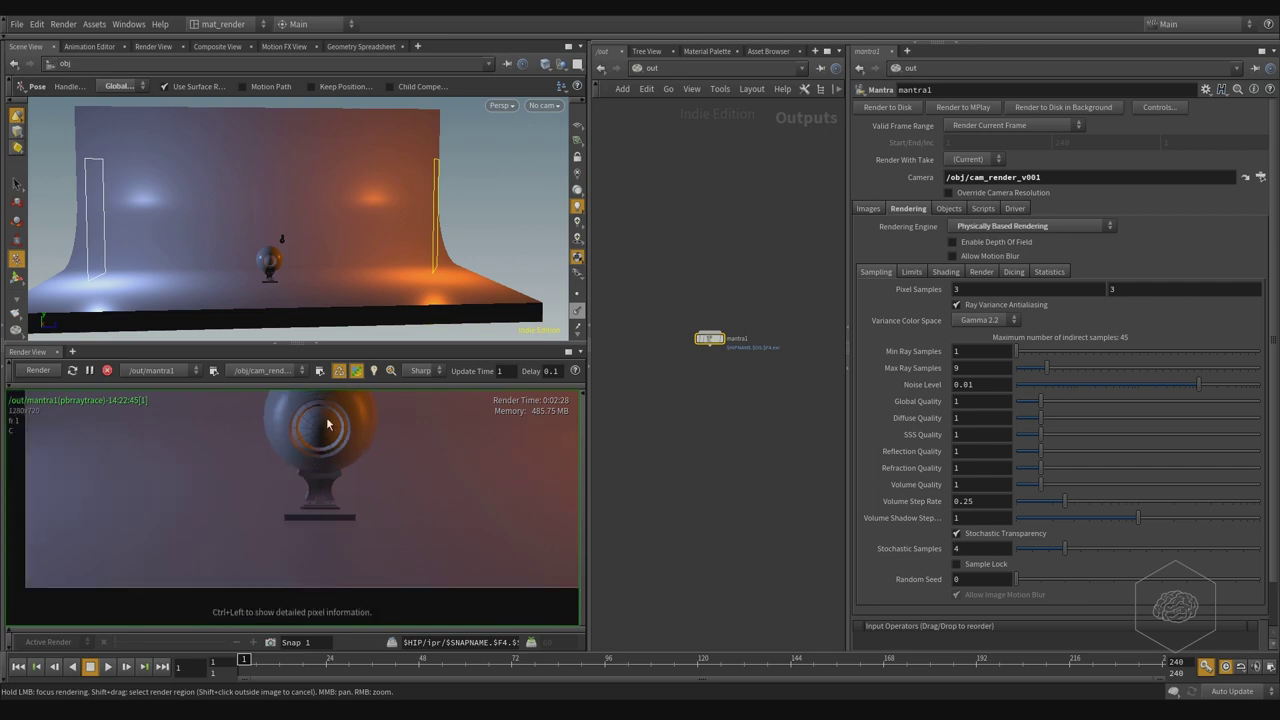
scroll(293, 459, down, 1)
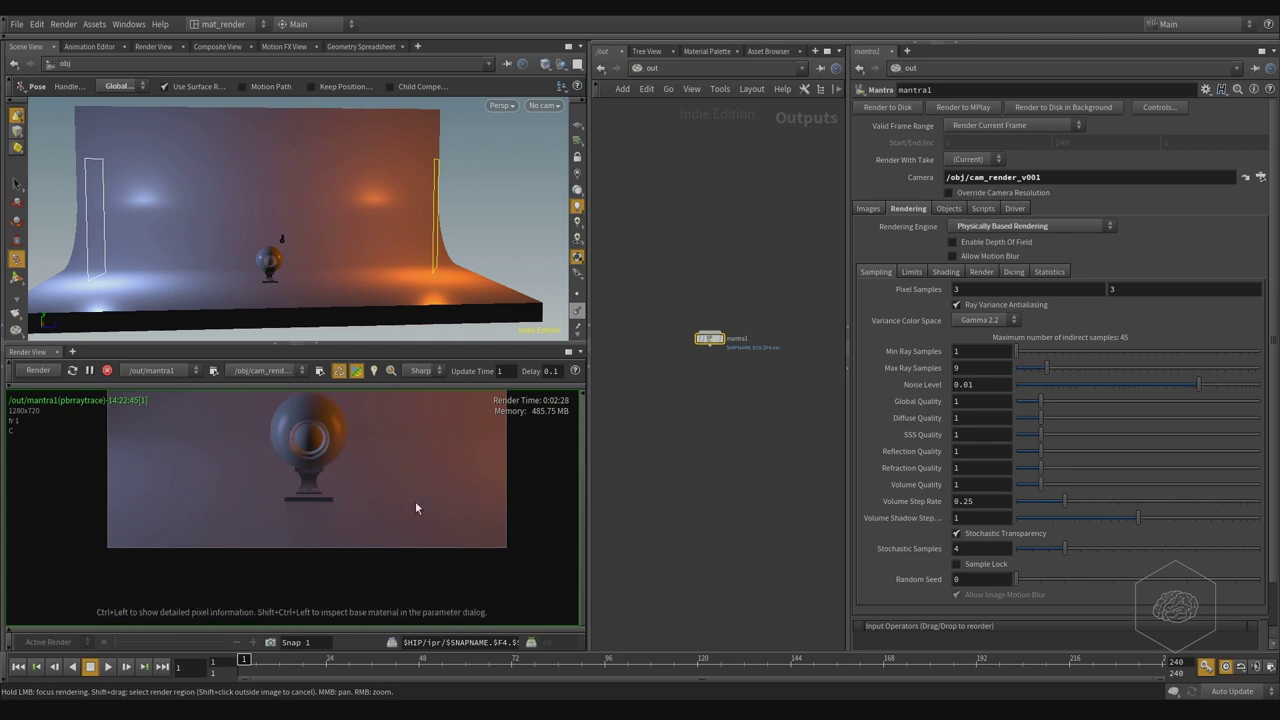
key(h)
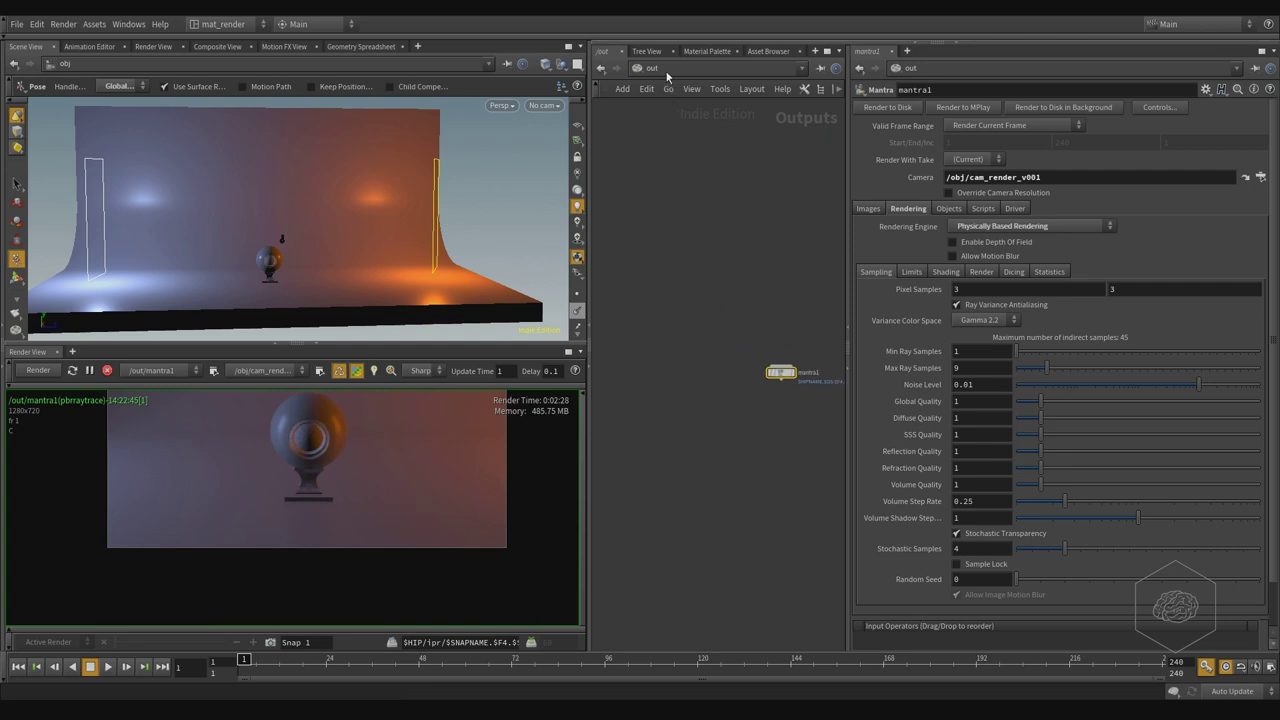
Step: Back in /obj, duplicate arealight_warm as arealight_warm1 and stop the interactive render
click(667, 73)
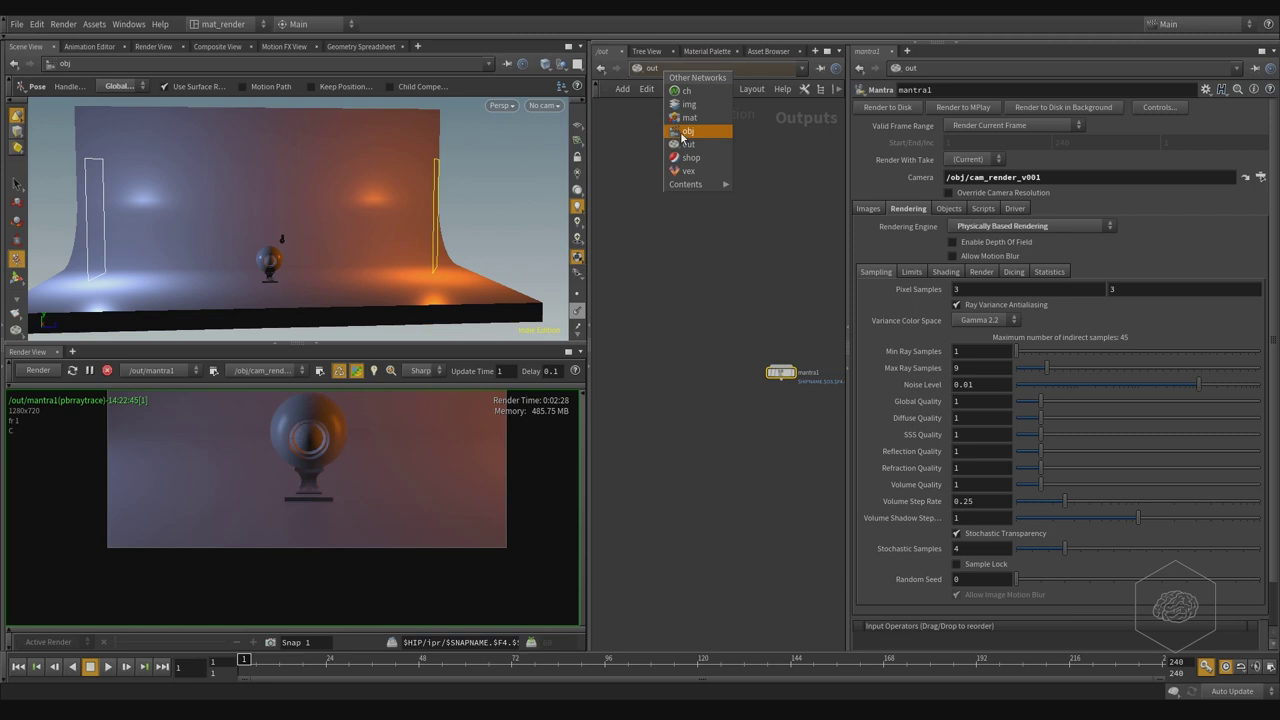
click(686, 131)
drag(712, 375, 591, 496)
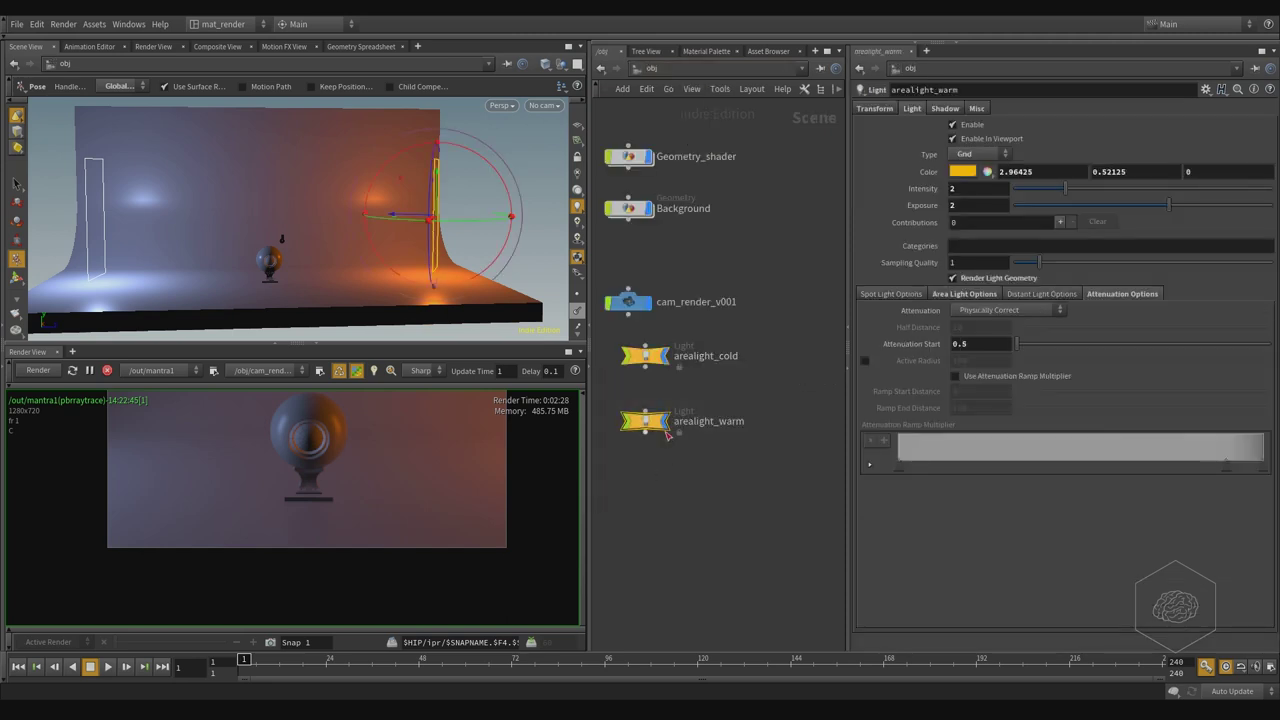
click(665, 365)
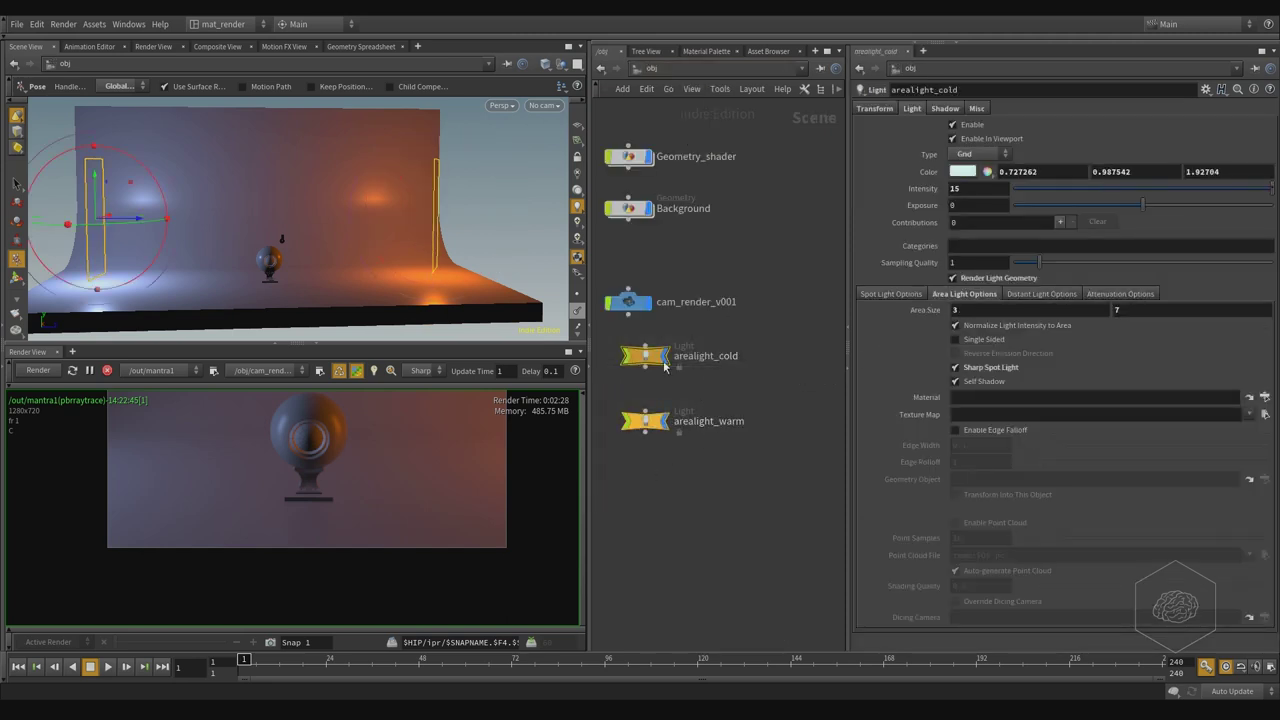
drag(645, 420, 696, 517)
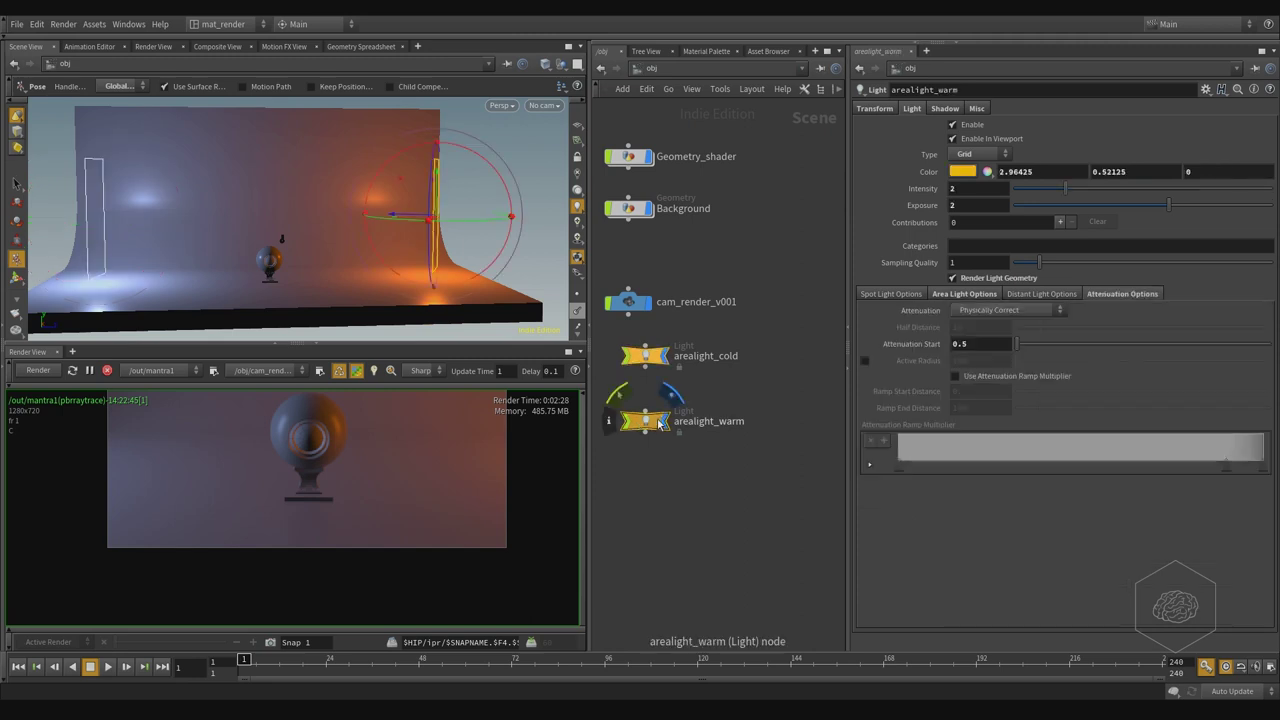
click(696, 515)
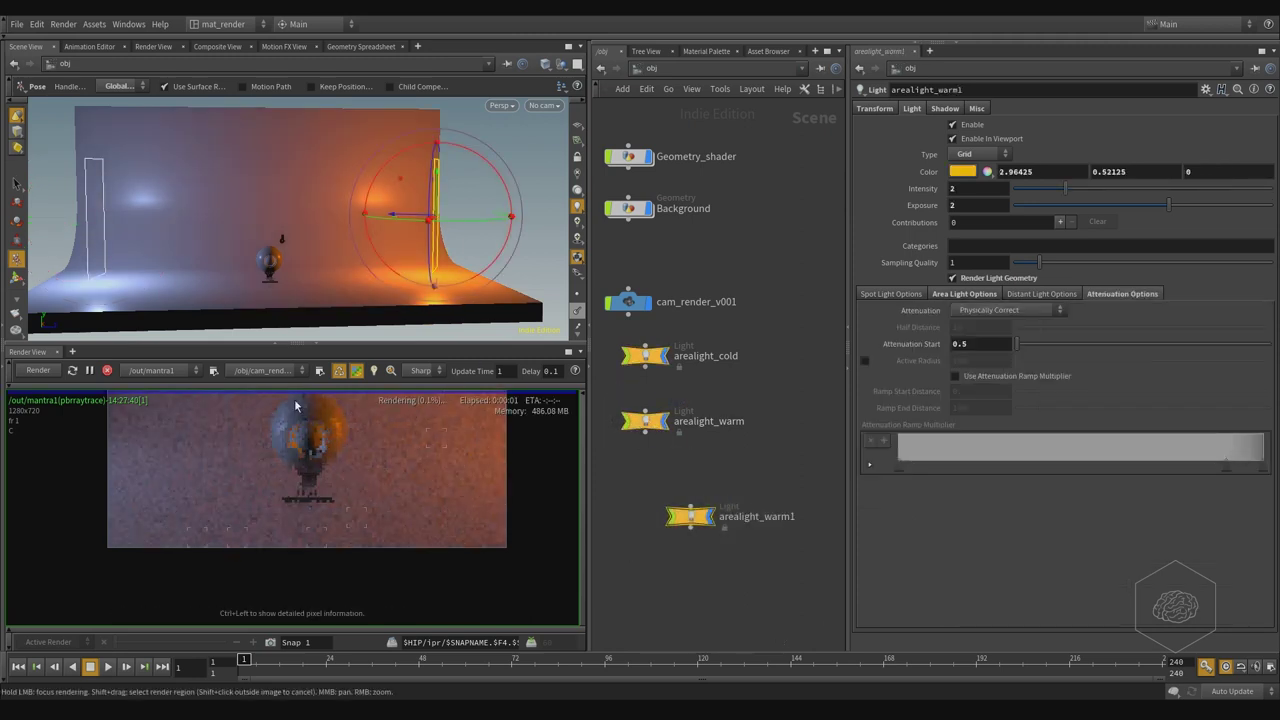
click(339, 371)
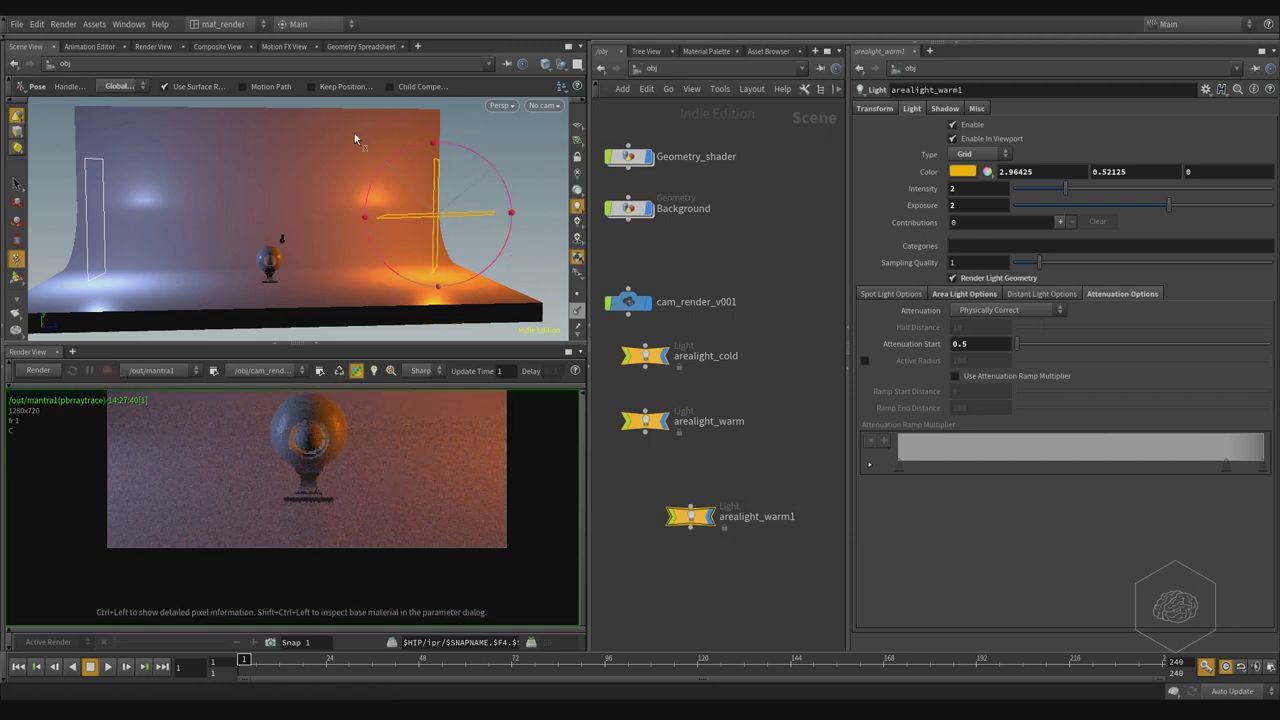
Step: Orbit to the new light, enable its full rotation handle and switch to wireframe display
key(Escape)
mouse_move(376, 148)
mouse_down()
mouse_move(296, 257)
mouse_move(420, 240)
mouse_up()
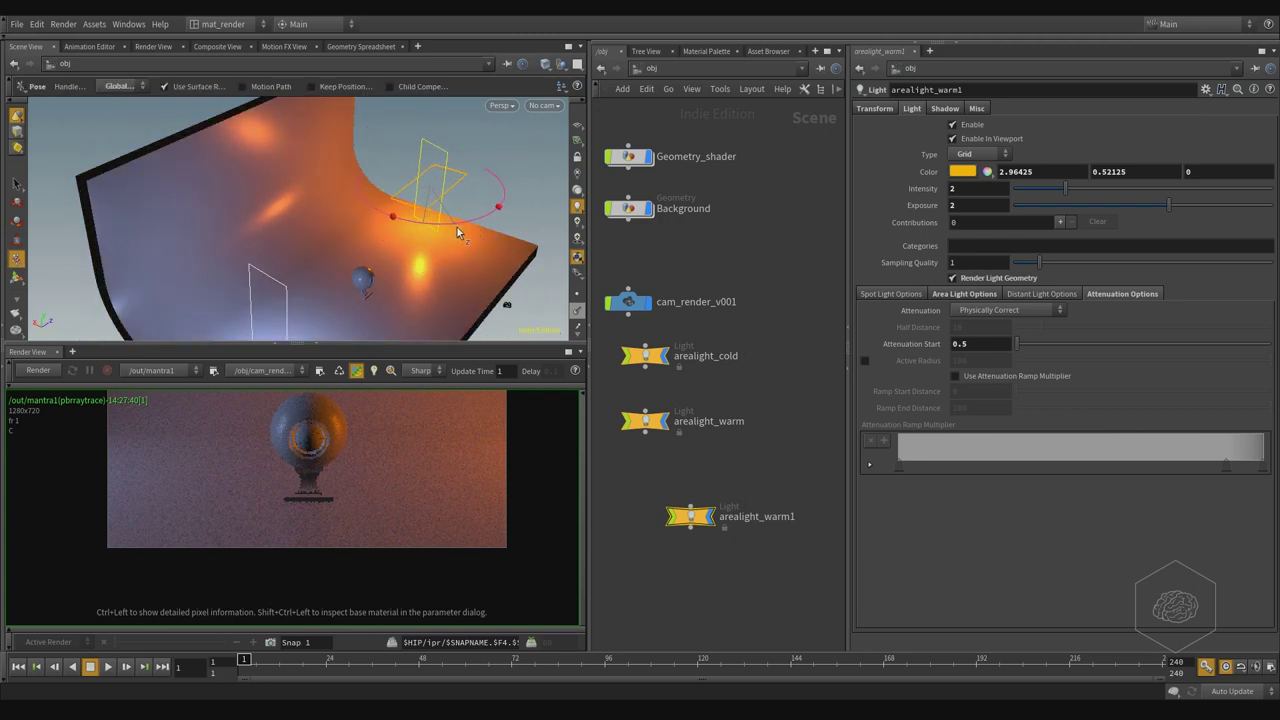
click(457, 227)
key(w)
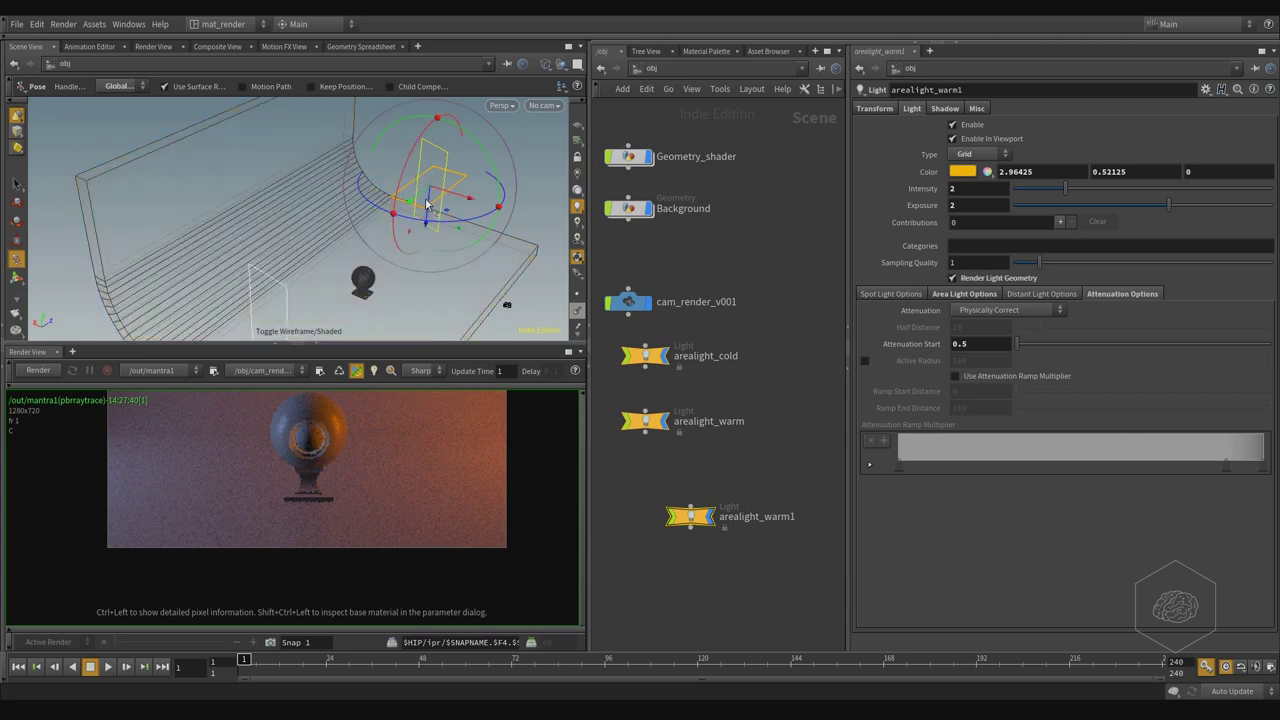
mouse_move(333, 273)
alt+mouse_down()
mouse_move(368, 230)
mouse_move(390, 158)
mouse_move(500, 206)
mouse_move(404, 186)
alt+mouse_up()
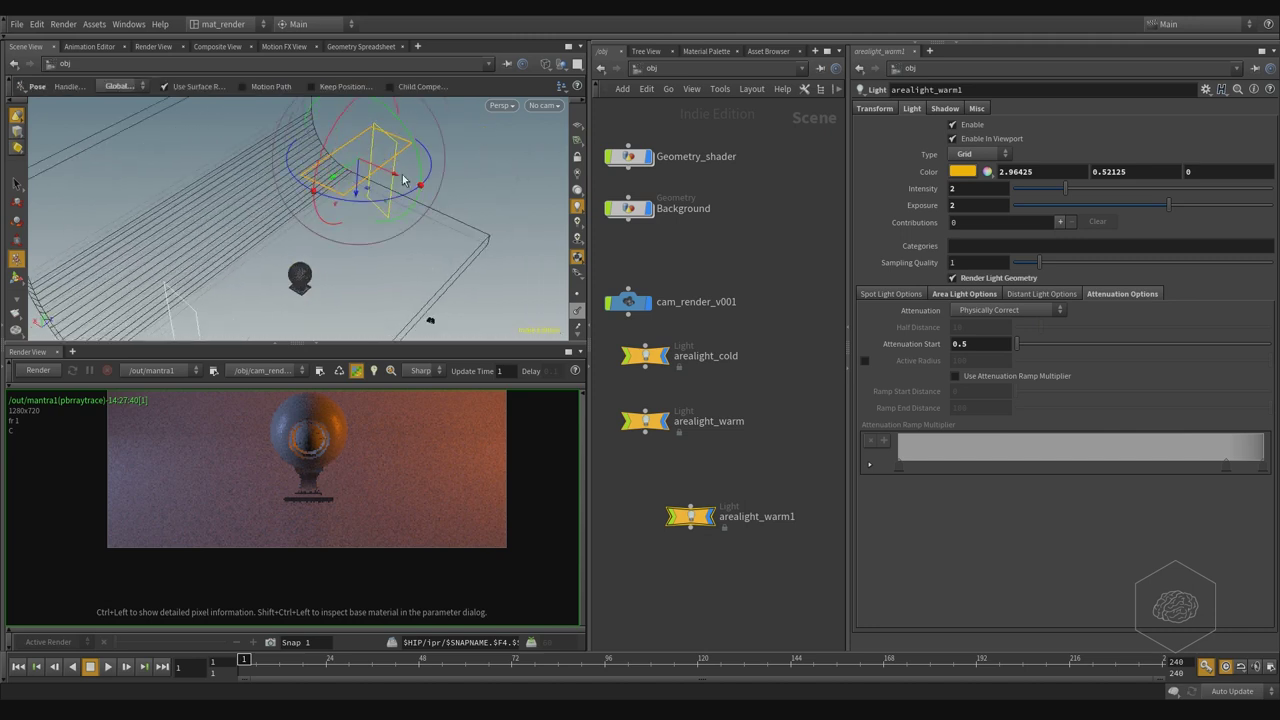
Step: Set arealight_warm1's Area Size to 6 by 15
click(964, 294)
middle_drag(1138, 311, 758, 330)
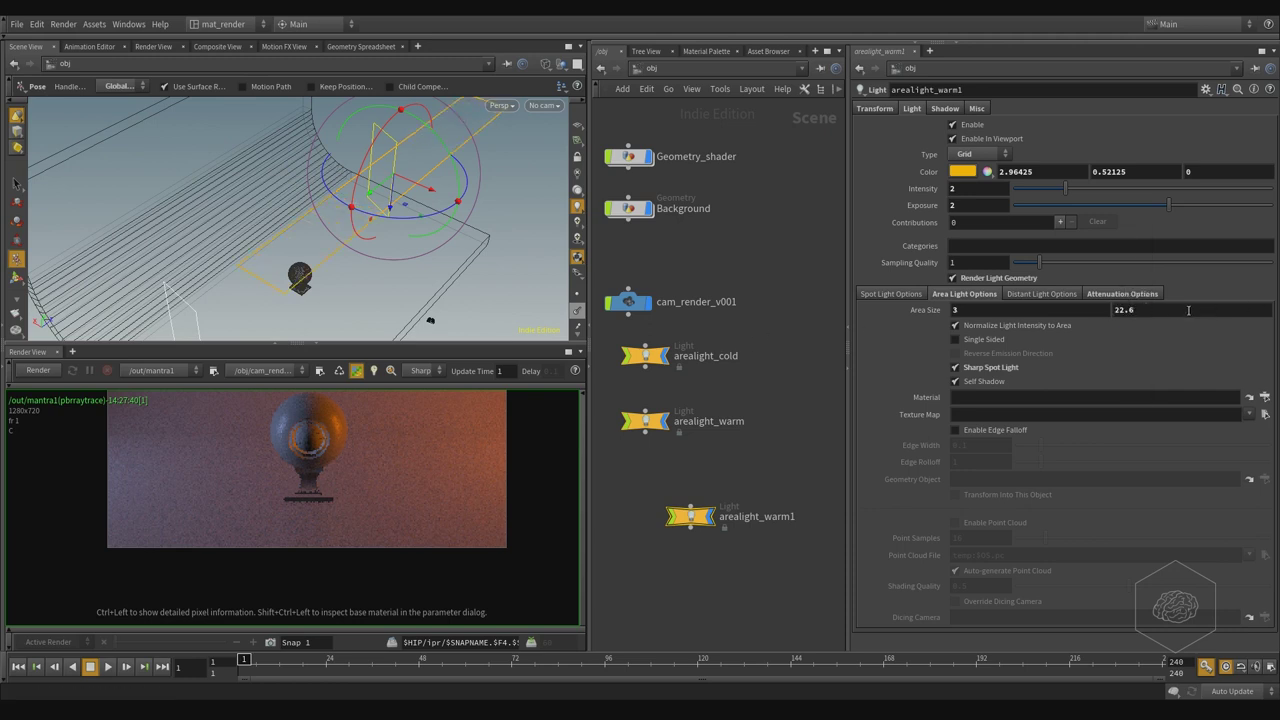
double_click(1188, 310)
text(10)
key(Return)
double_click(1168, 310)
text(15)
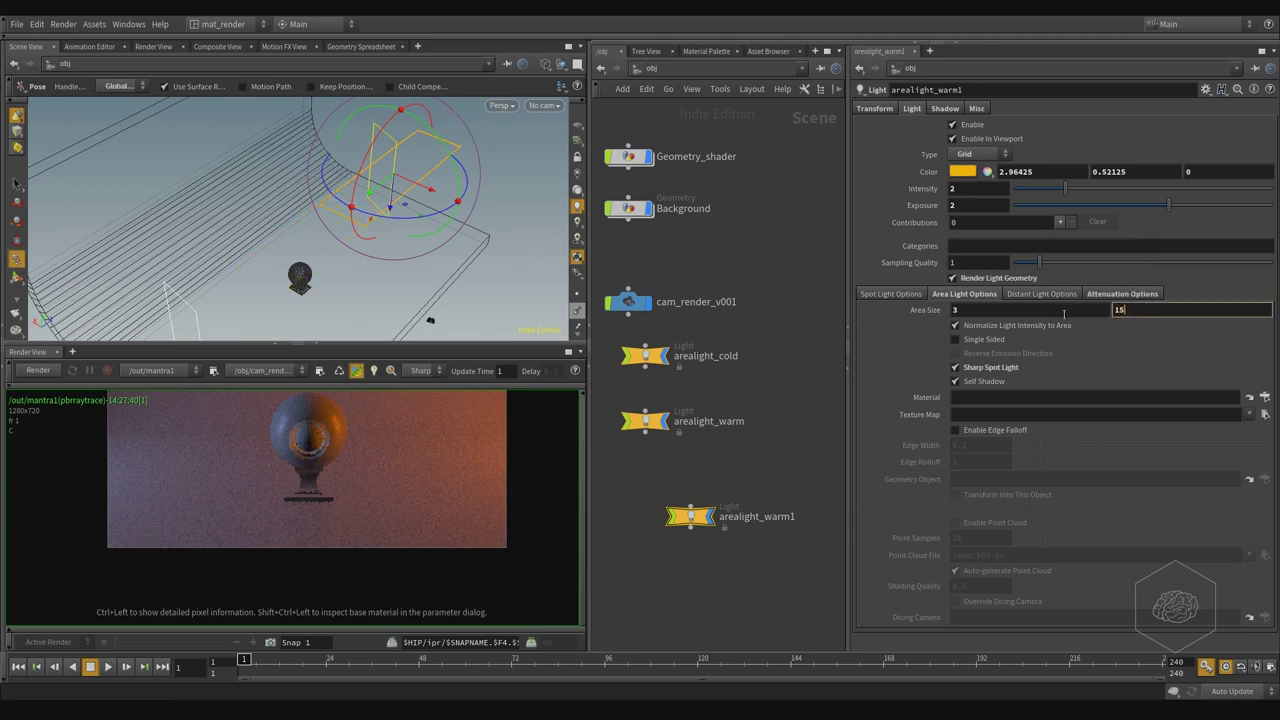
key(Return)
key(shift+Tab)
text(6)
key(Return)
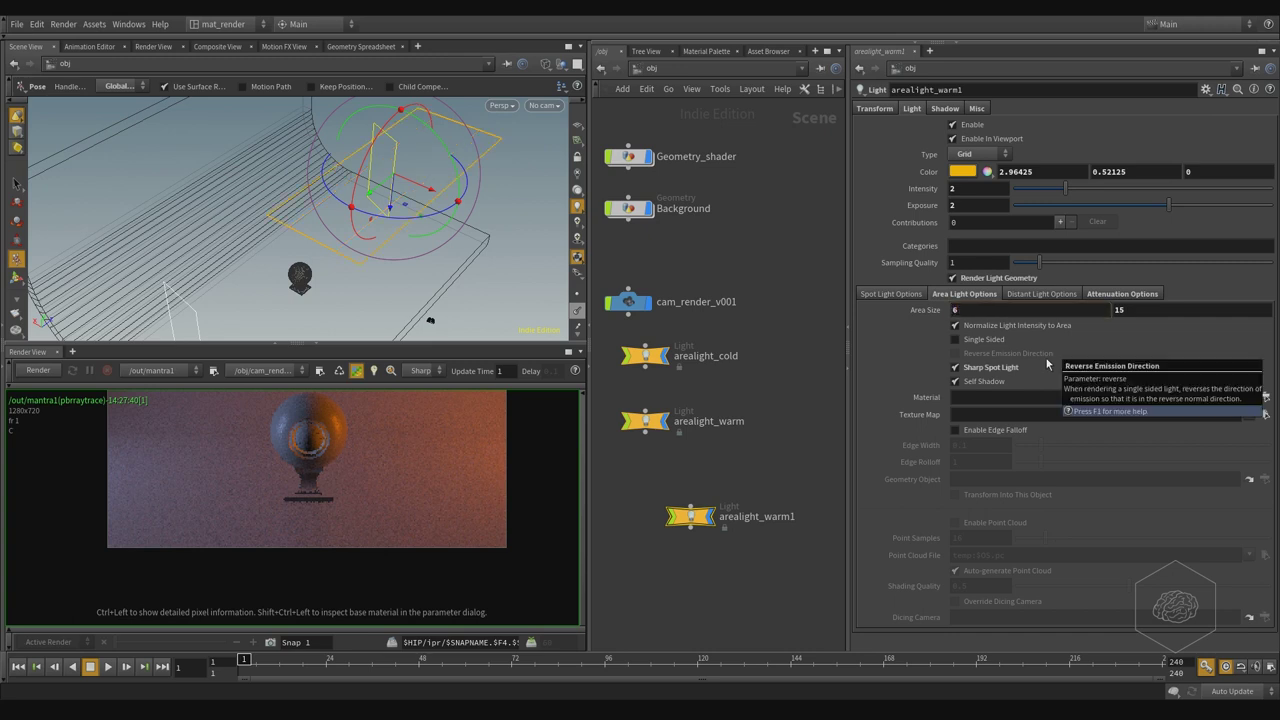
Step: Tilt arealight_warm1 above the backdrop and bring up its Kelvin colour presets
drag(311, 245, 420, 190)
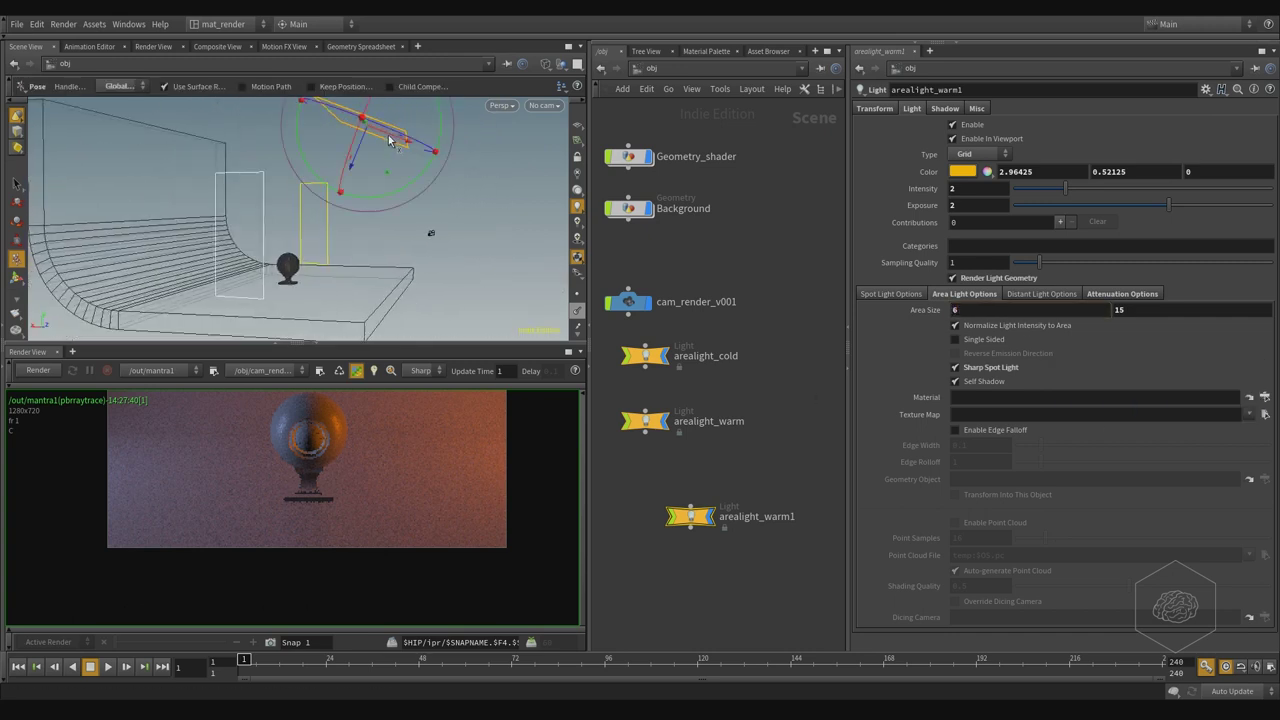
key(ctrl+z)
mouse_move(413, 205)
mouse_down()
mouse_move(422, 210)
mouse_move(400, 155)
mouse_move(330, 260)
mouse_up()
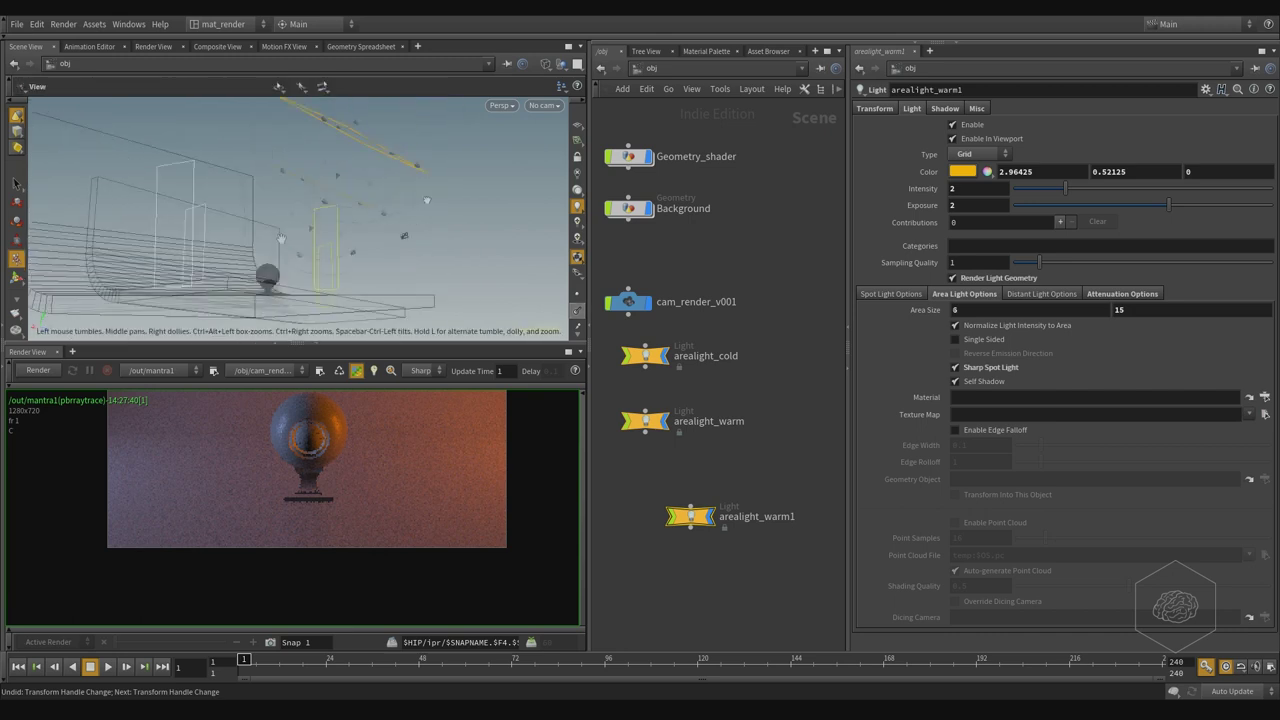
right_click(973, 177)
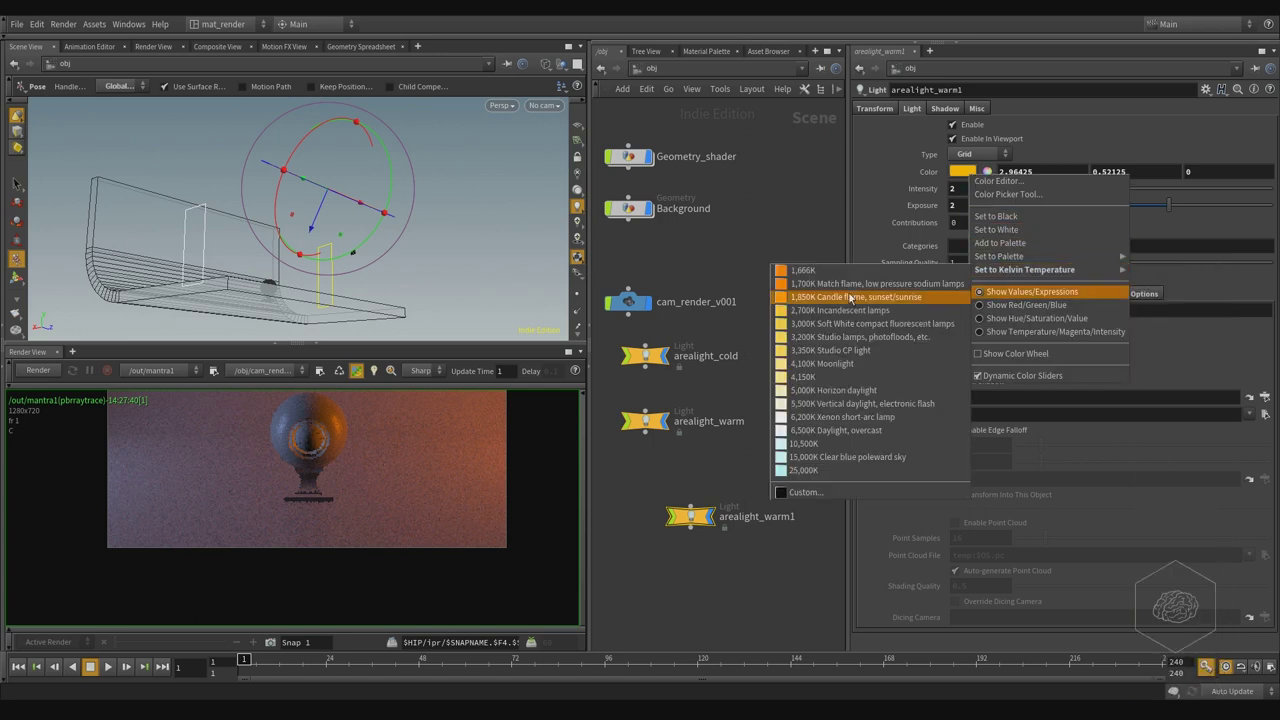
mouse_move(1024, 269)
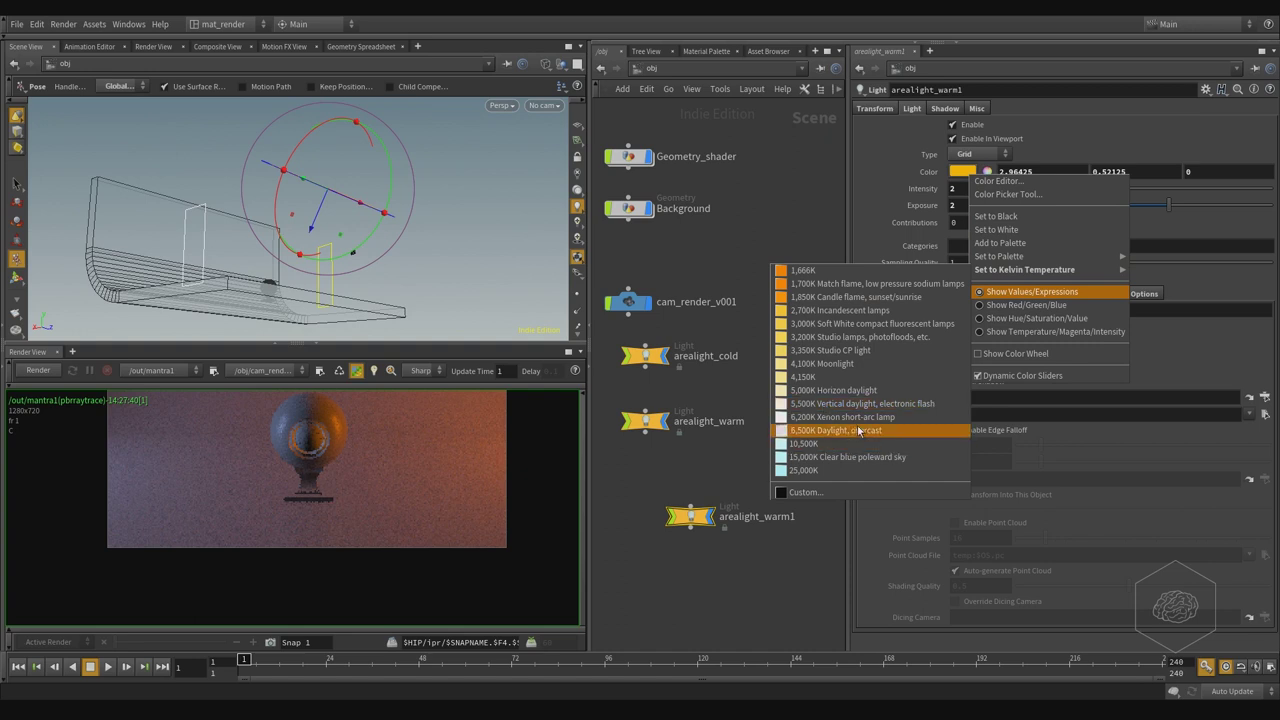
Step: Give arealight_warm1 a 6,500K daylight colour, exposure 1 and intensity 4
click(858, 430)
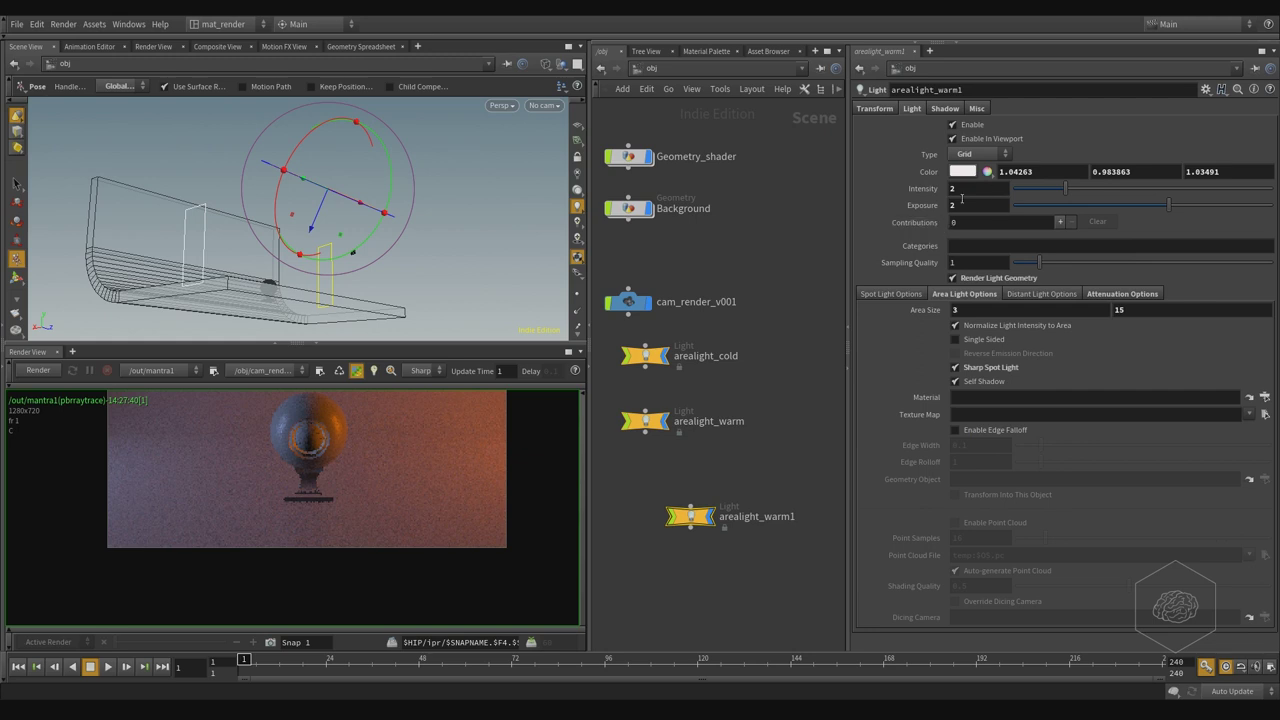
text(1)
key(Return)
click(970, 189)
key(Return)
Step: Switch the light's shadow type to Ray-Traced Shadows
click(946, 108)
click(990, 127)
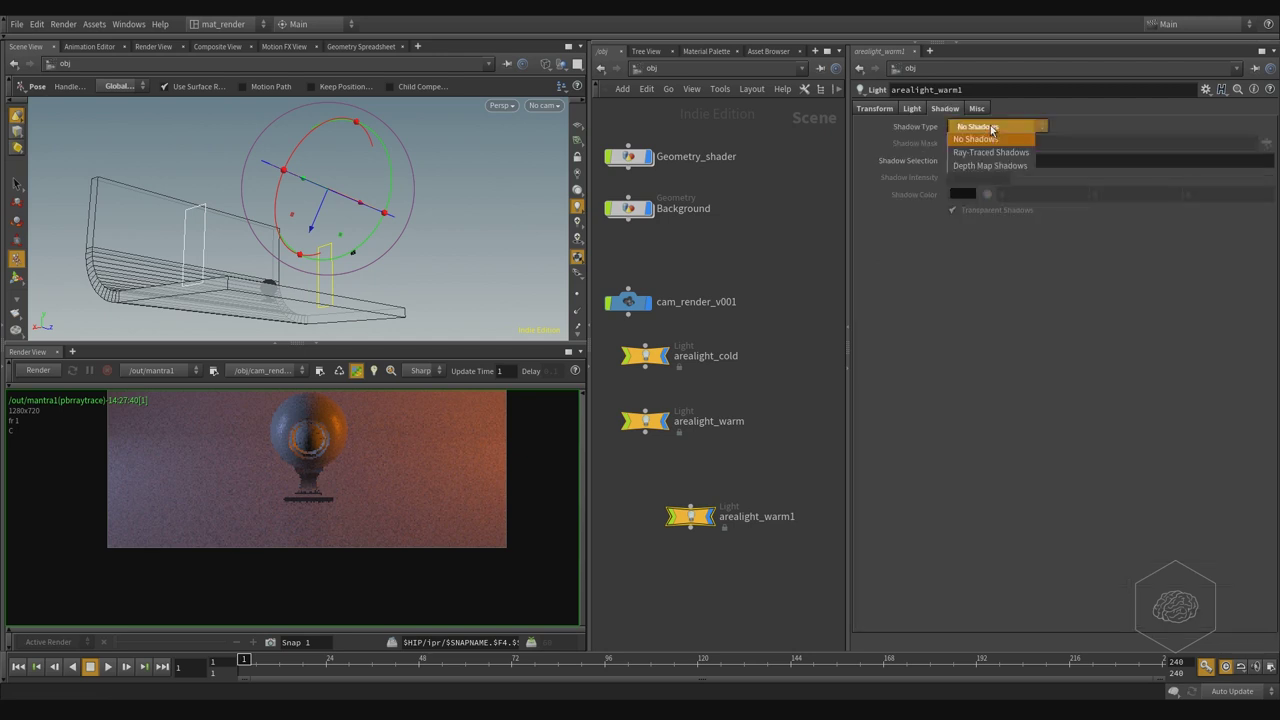
click(988, 152)
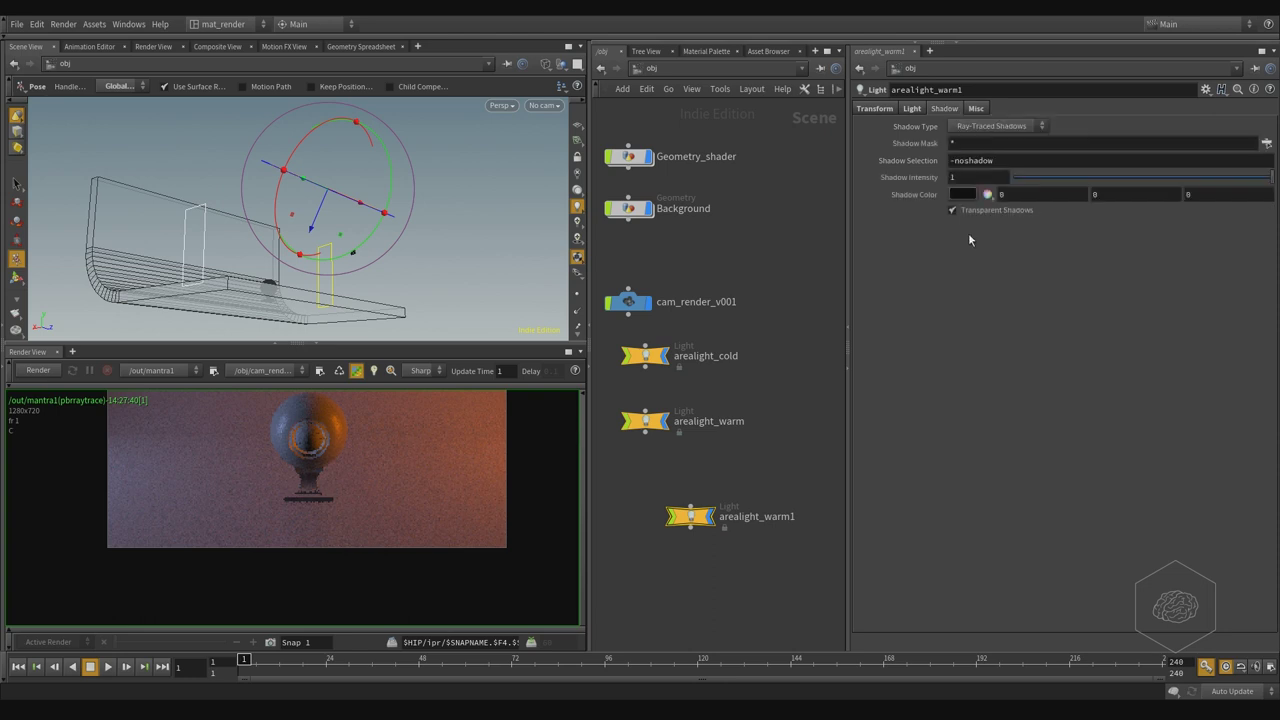
click(873, 108)
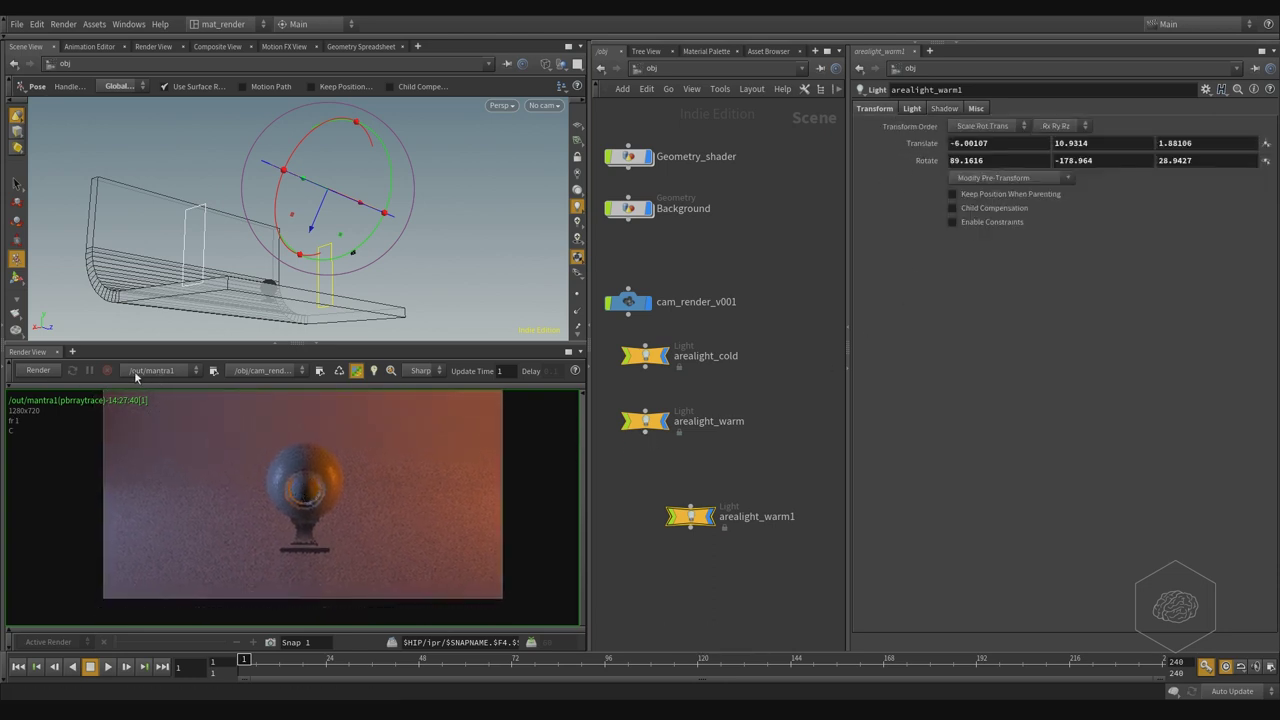
Step: Restart the Mantra IPR render and zoom into the preview image
click(36, 371)
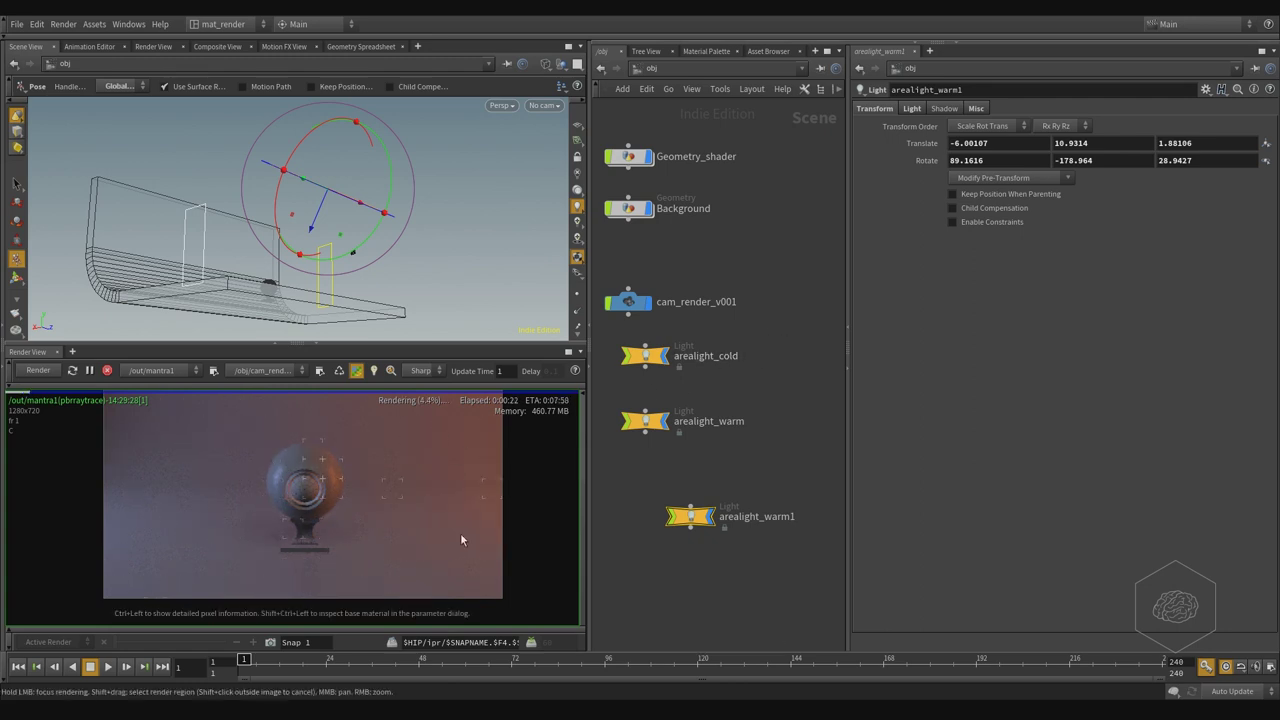
scroll(330, 505, up, 3)
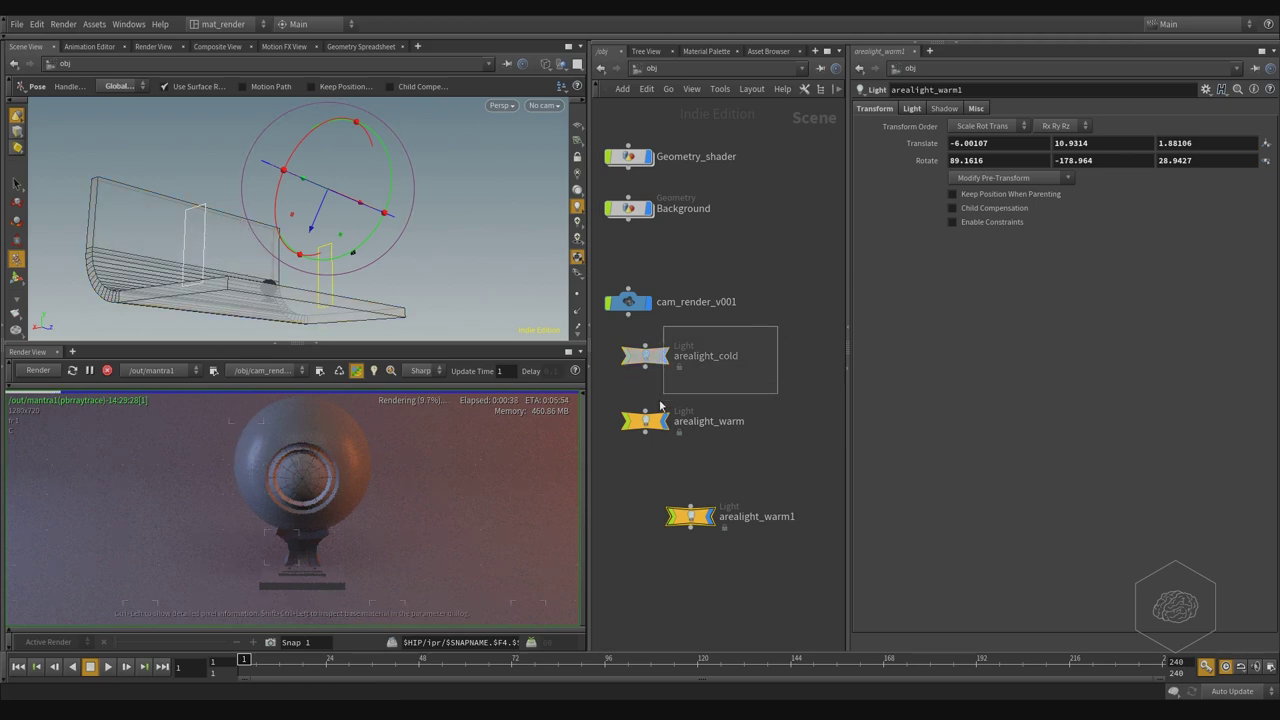
Step: Lower arealight_cold's intensity from 15 to 10
click(700, 362)
click(979, 190)
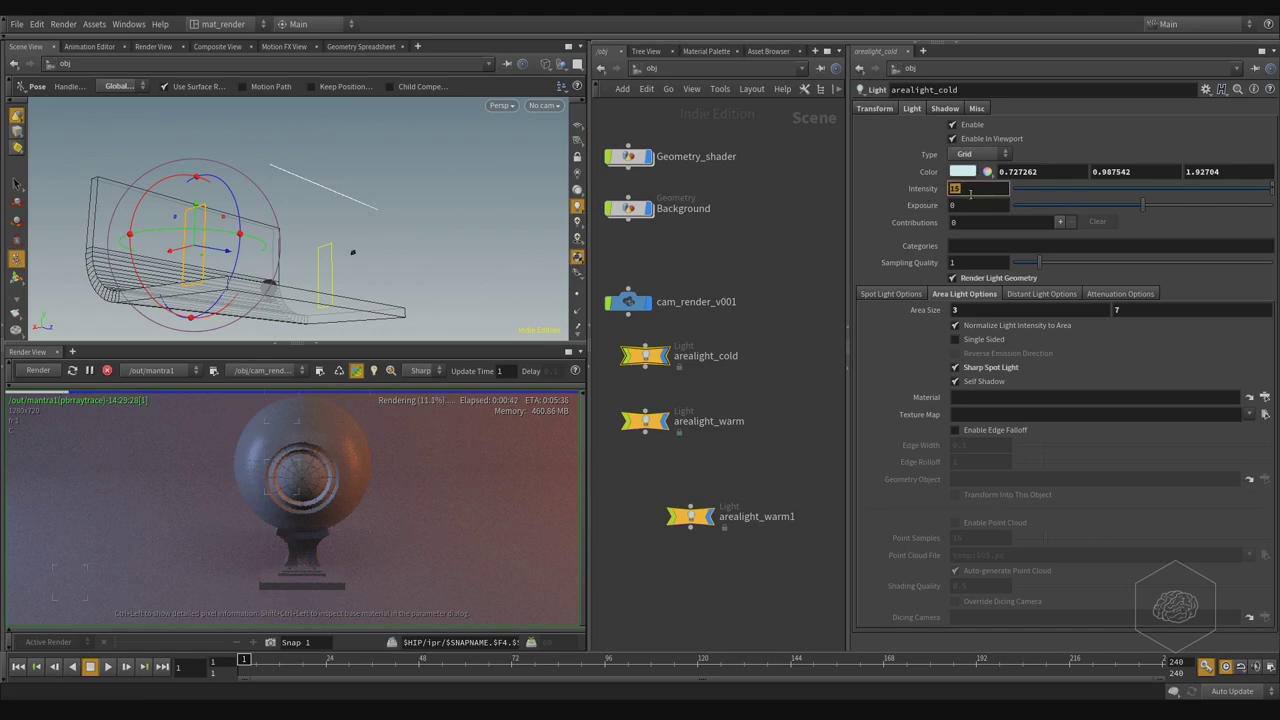
key(Return)
Step: Lower arealight_warm's exposure from 2 to 1
click(645, 420)
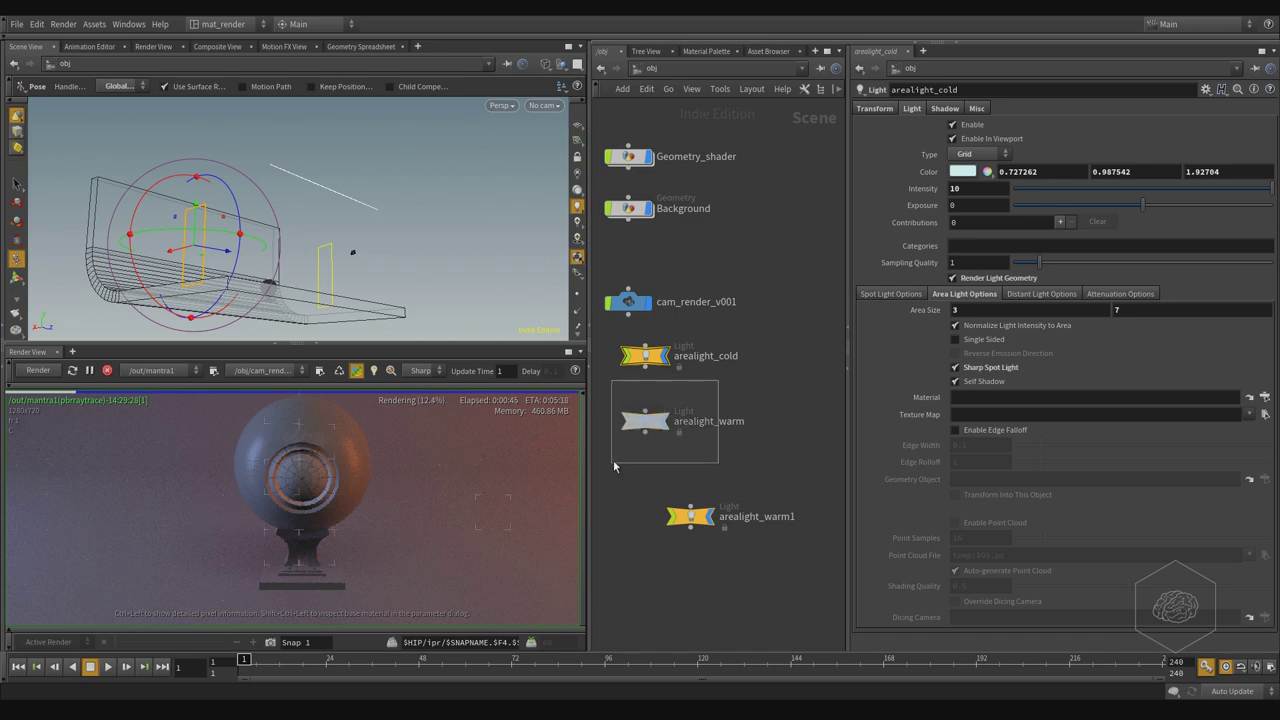
click(995, 206)
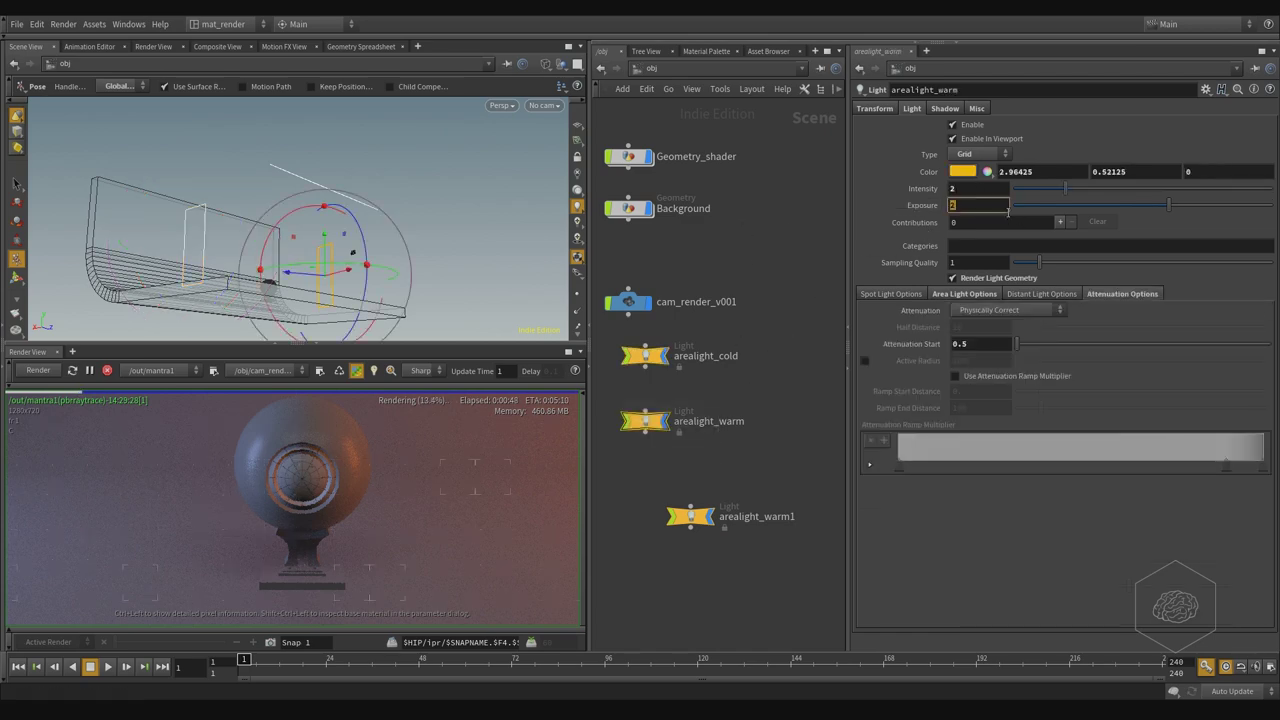
text(1)
key(Return)
click(691, 516)
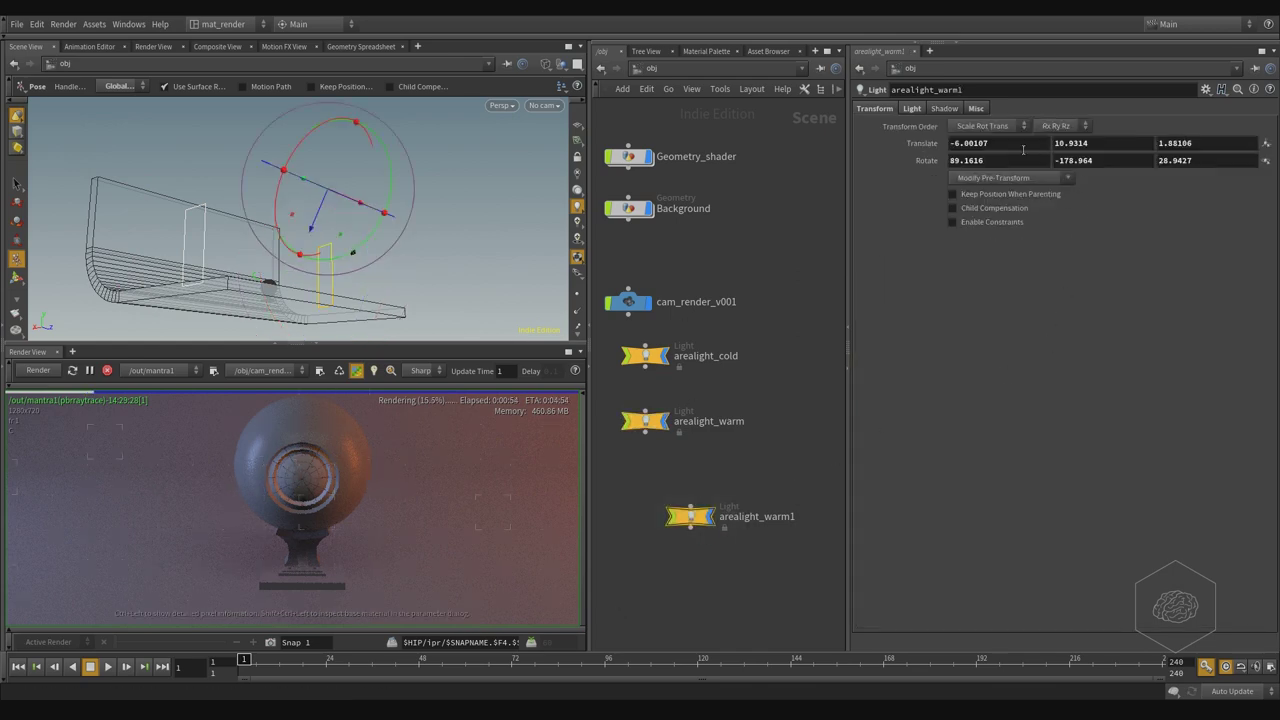
Step: Set arealight_warm1's attenuation start to 0 under Attenuation Options
click(945, 109)
click(910, 110)
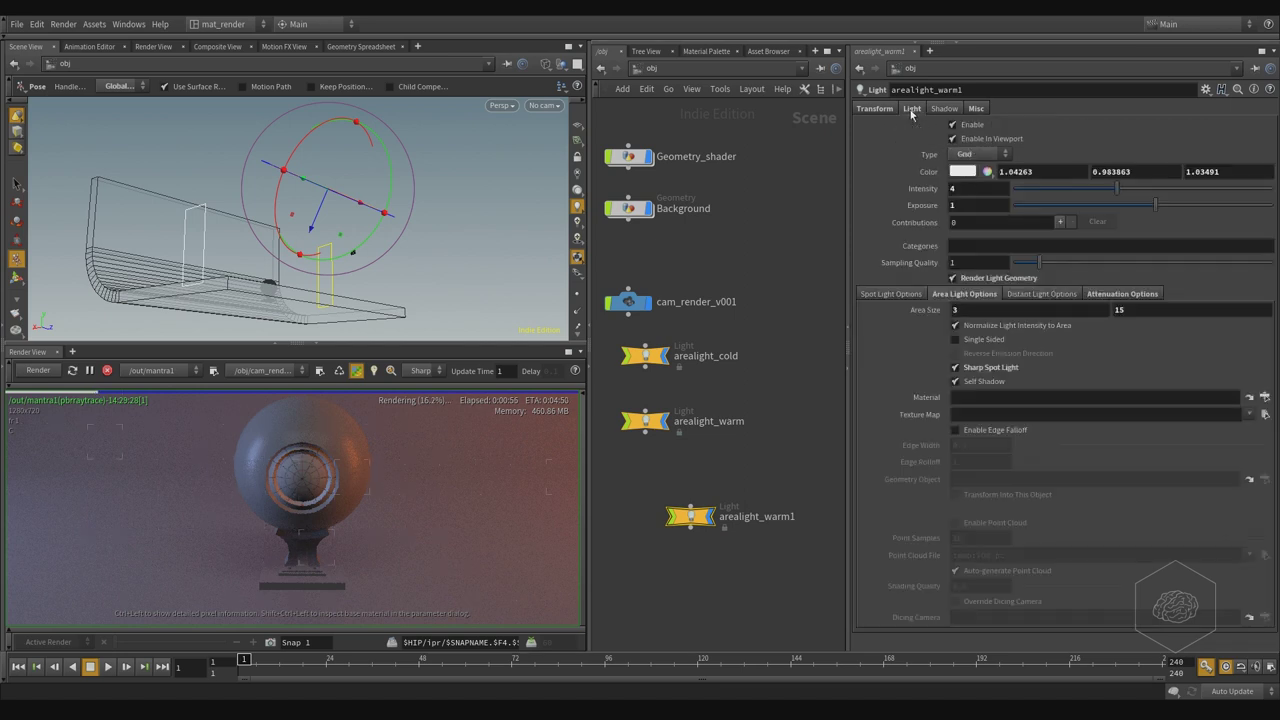
click(976, 110)
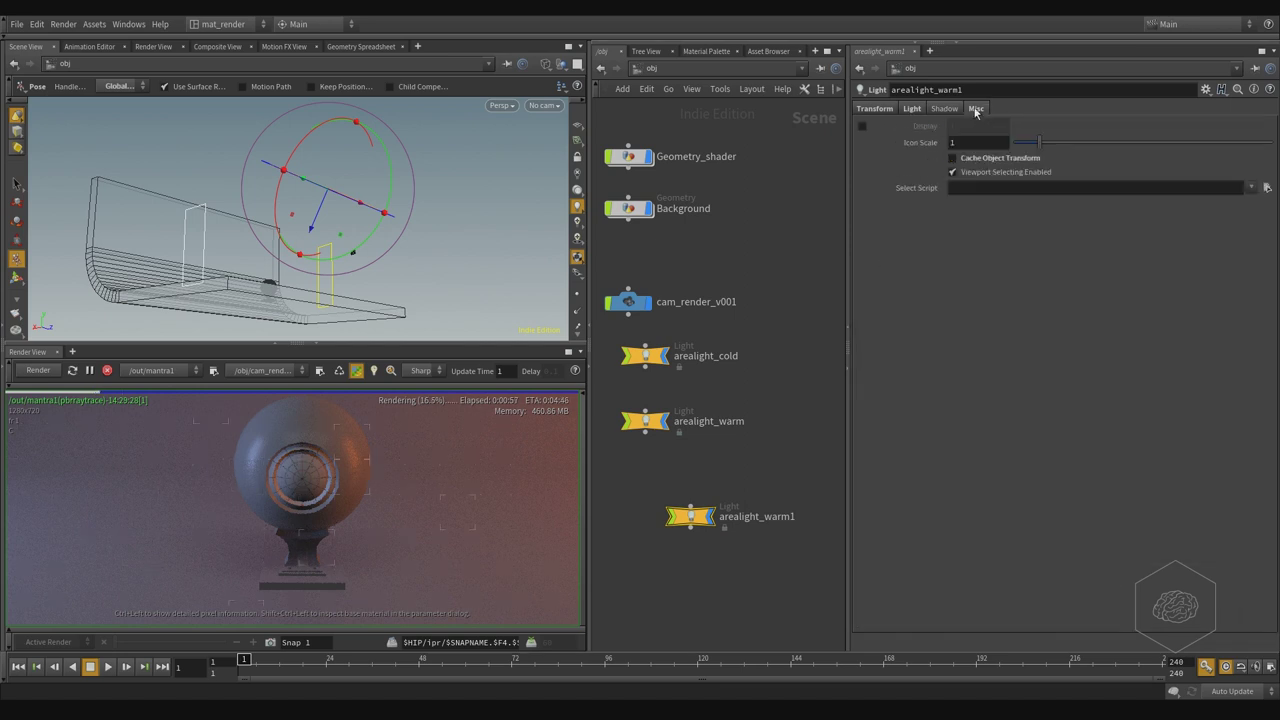
click(908, 110)
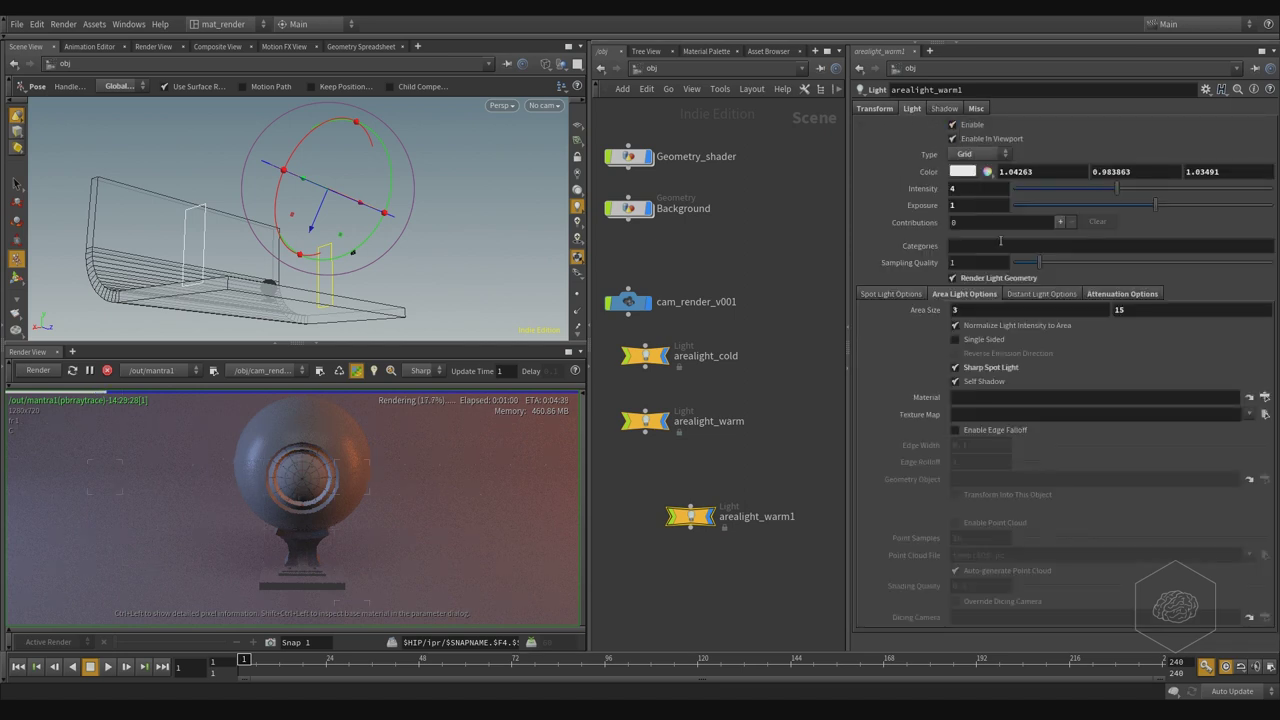
click(1118, 293)
click(967, 343)
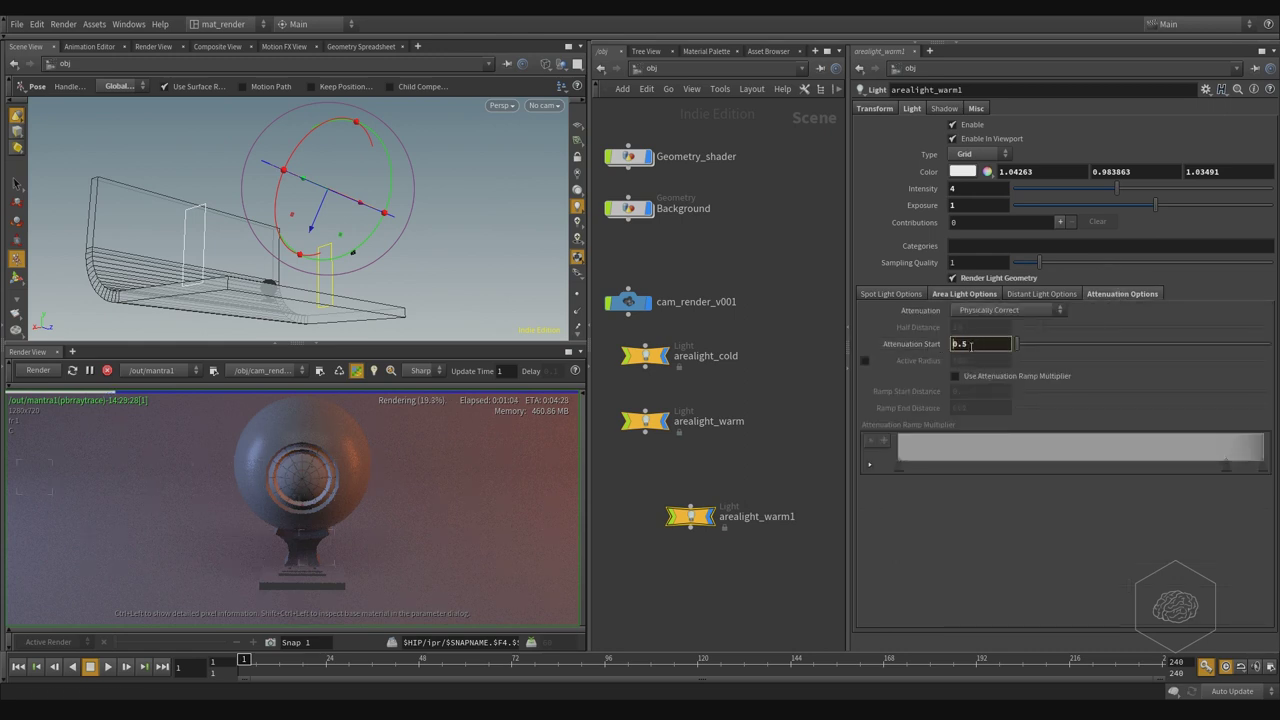
text(0)
key(Return)
Step: Rename the arealight_warm1 node to arealight_white
double_click(760, 518)
drag(771, 516, 960, 548)
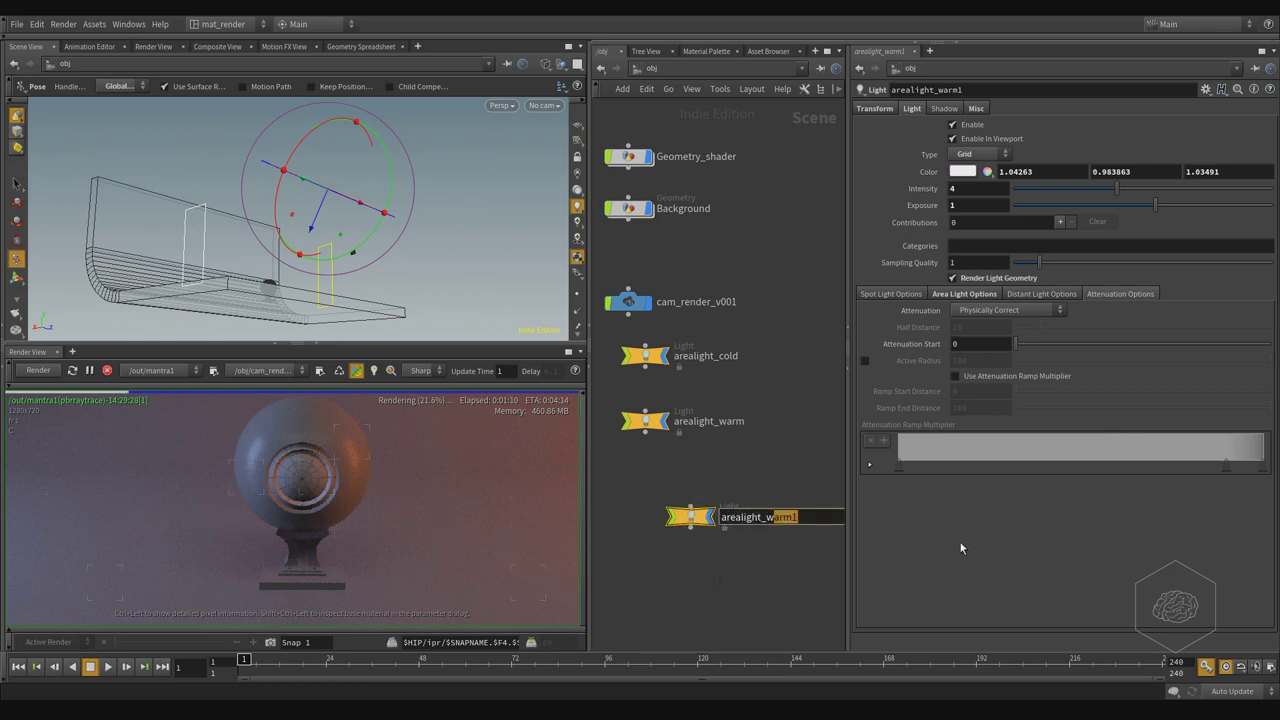
text(hite)
key(Return)
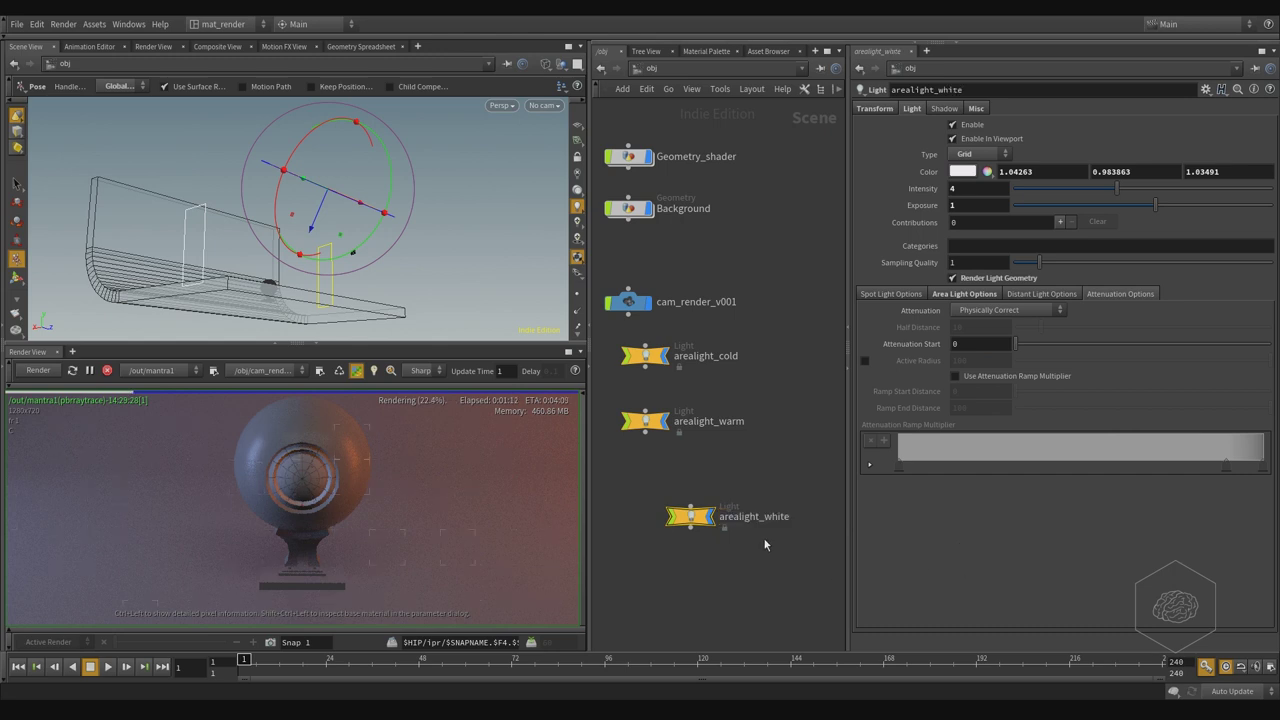
Step: Set arealight_white's intensity to 6
drag(765, 558, 661, 445)
click(960, 188)
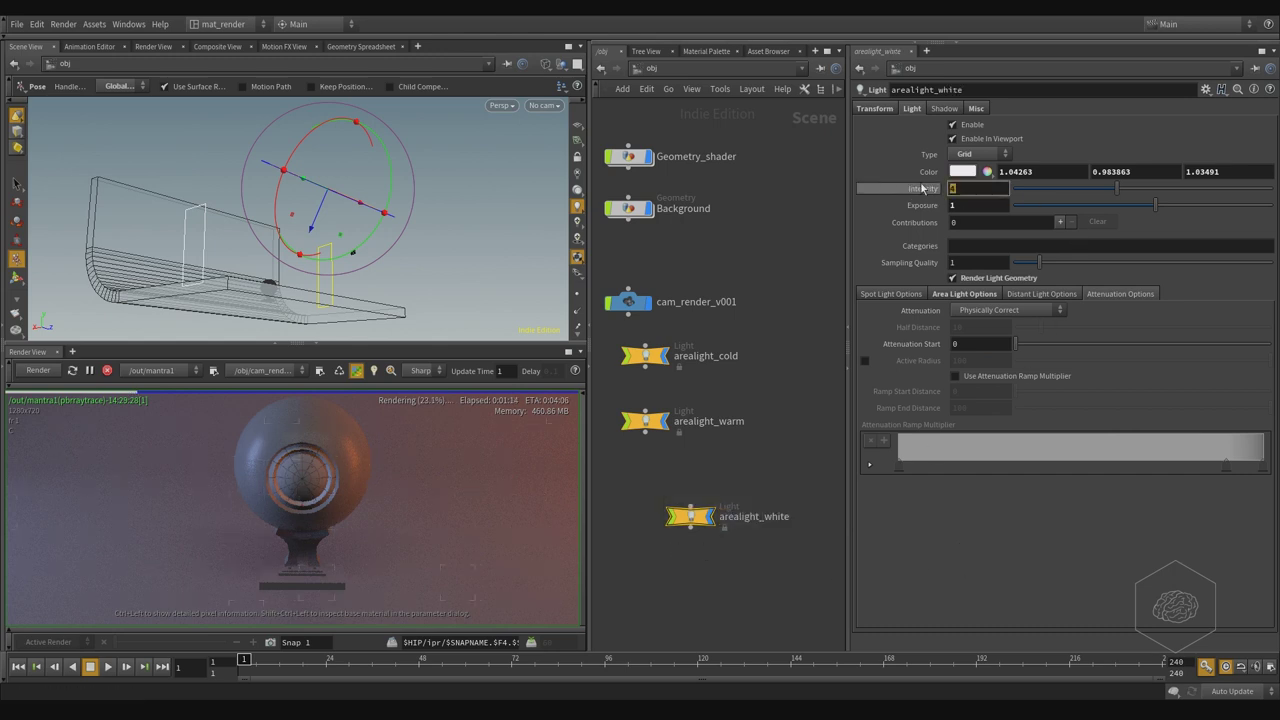
text(6)
key(Return)
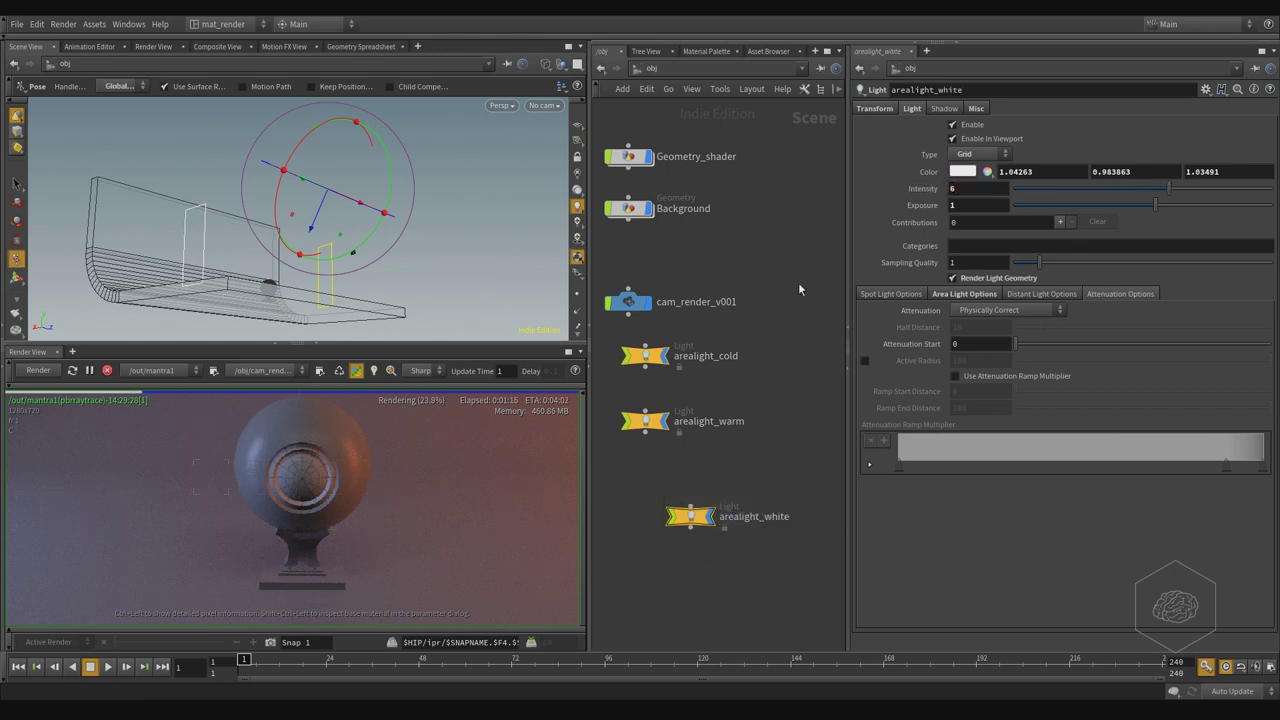
Step: Stop and restart the Mantra render after checking the render camera's parameters
scroll(297, 516, down, 1)
scroll(183, 428, down, 1)
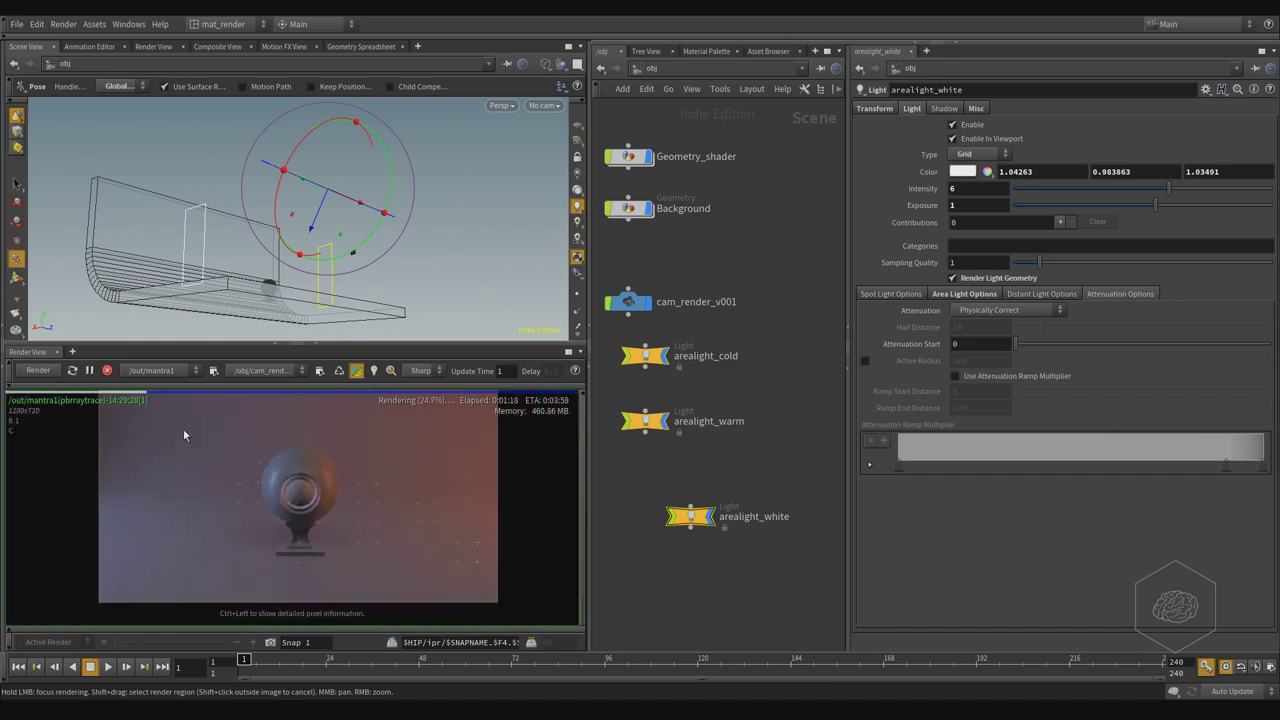
click(108, 370)
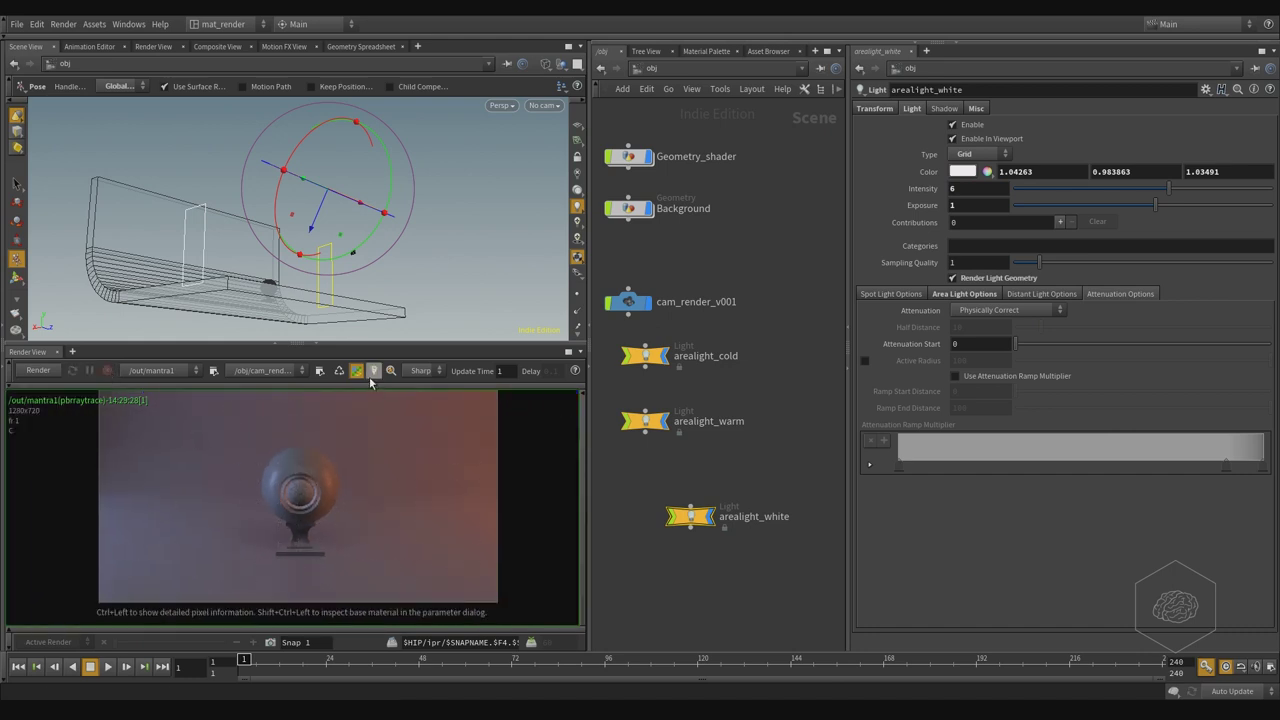
click(322, 369)
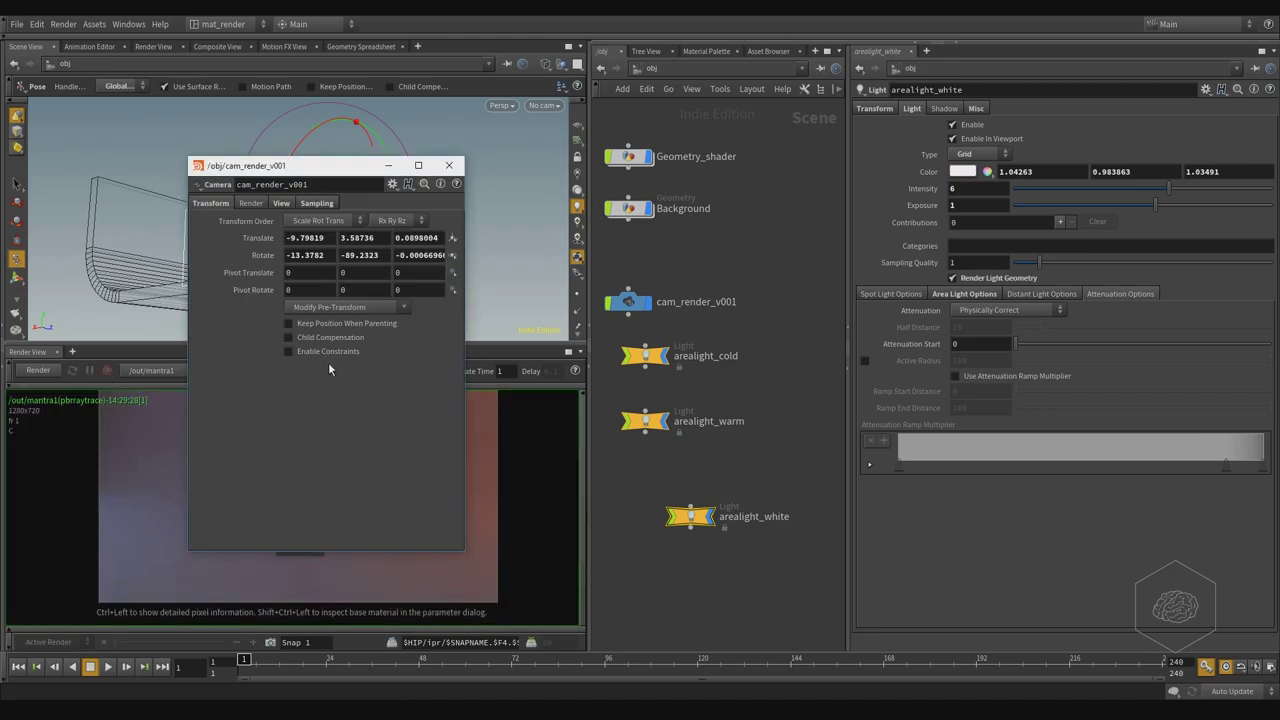
click(448, 165)
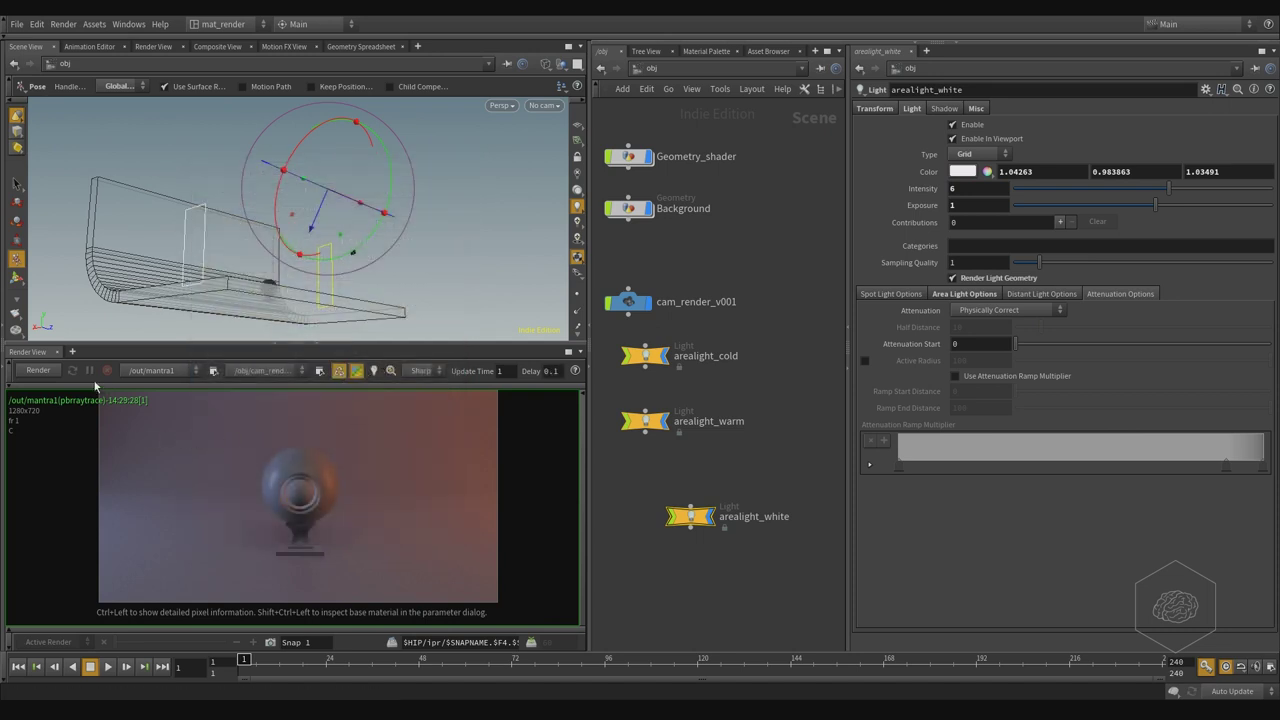
click(40, 371)
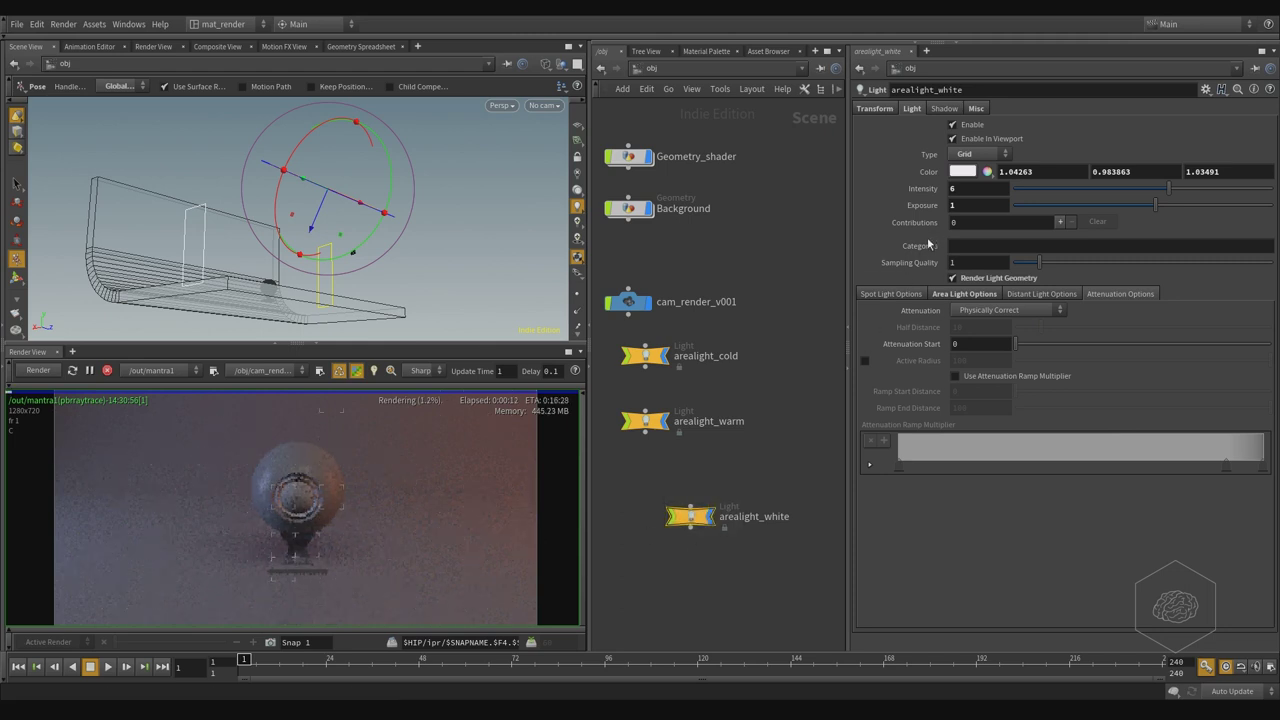
Step: Raise arealight_white's intensity to 8
click(963, 191)
text(8)
key(Return)
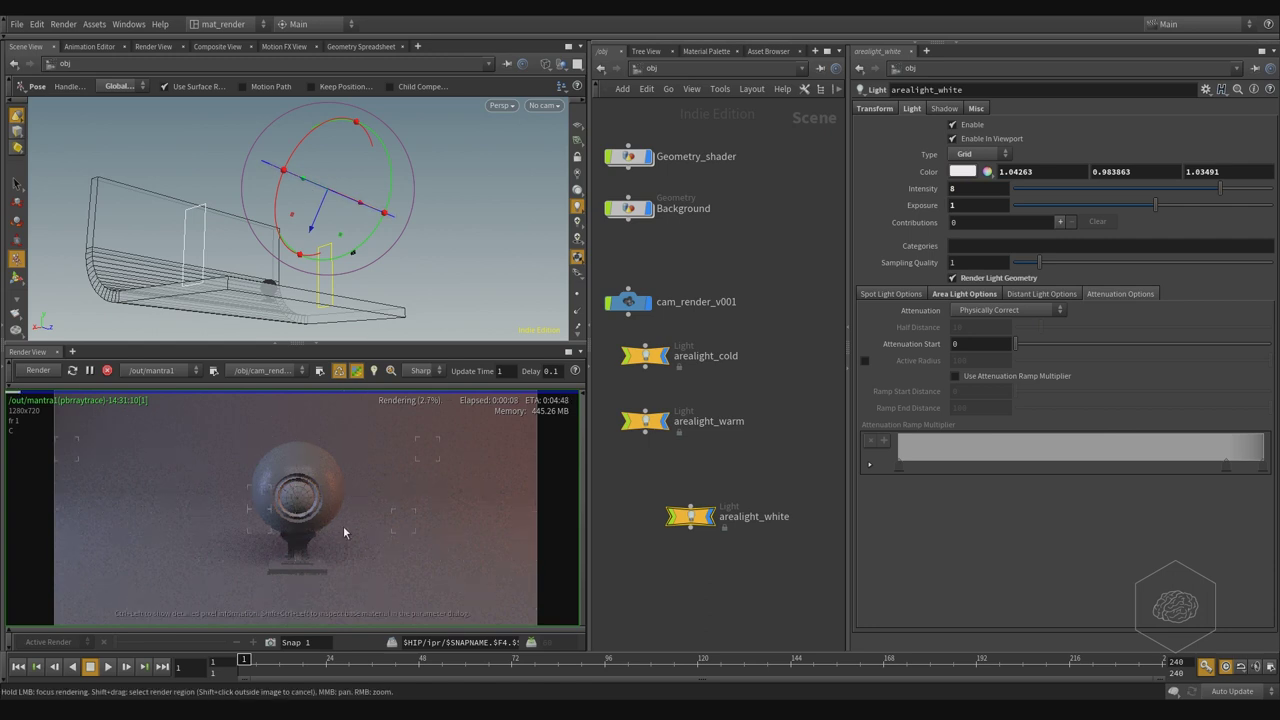
drag(754, 462, 638, 552)
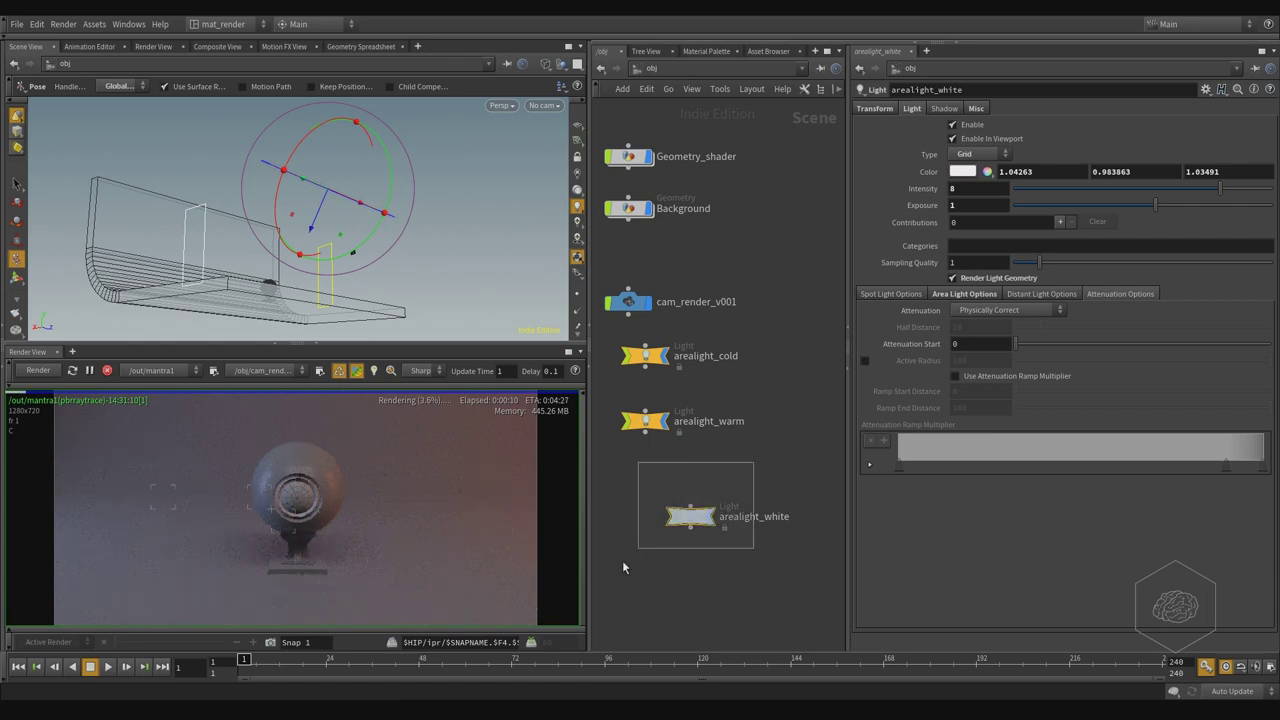
Step: Set arealight_white's shadow type to No Shadows
click(977, 109)
click(944, 108)
click(990, 127)
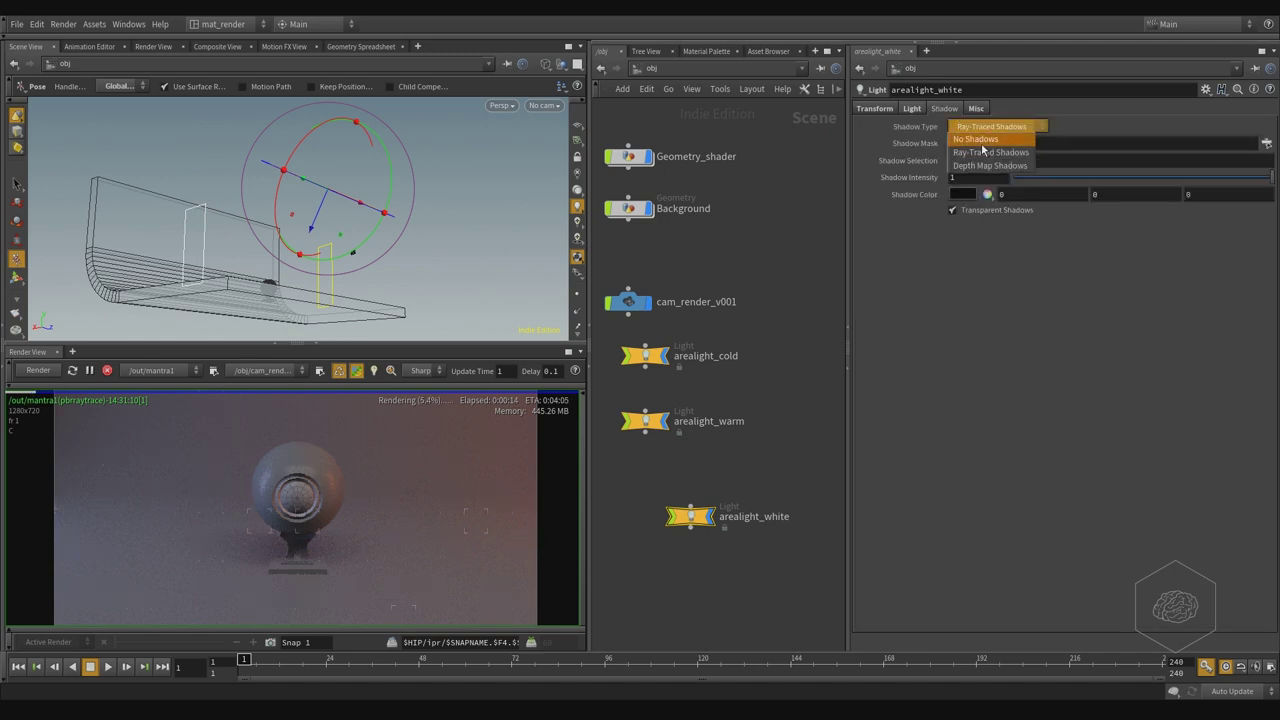
click(983, 140)
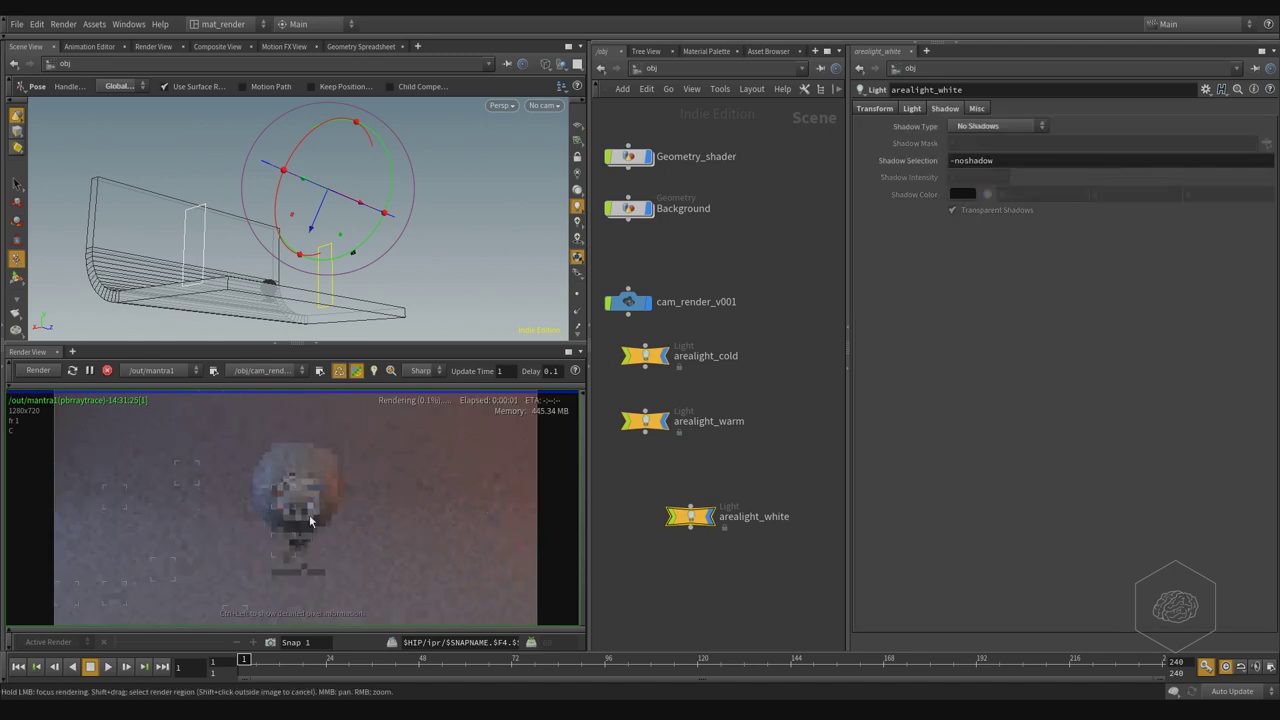
Step: Orbit the viewport to a low angle on the sphere and expand the Lights and Cameras shelf
key(Escape)
drag(383, 194, 320, 273)
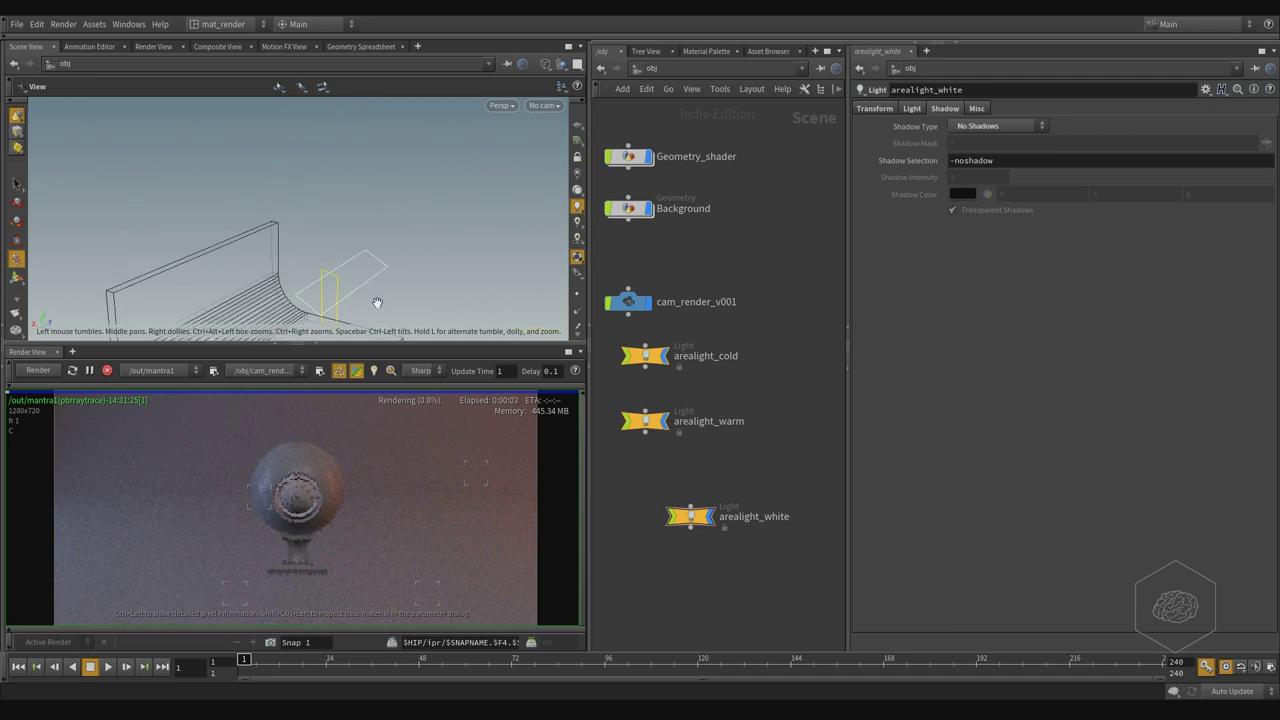
scroll(320, 273, up, 2)
scroll(400, 240, up, 2)
key(t)
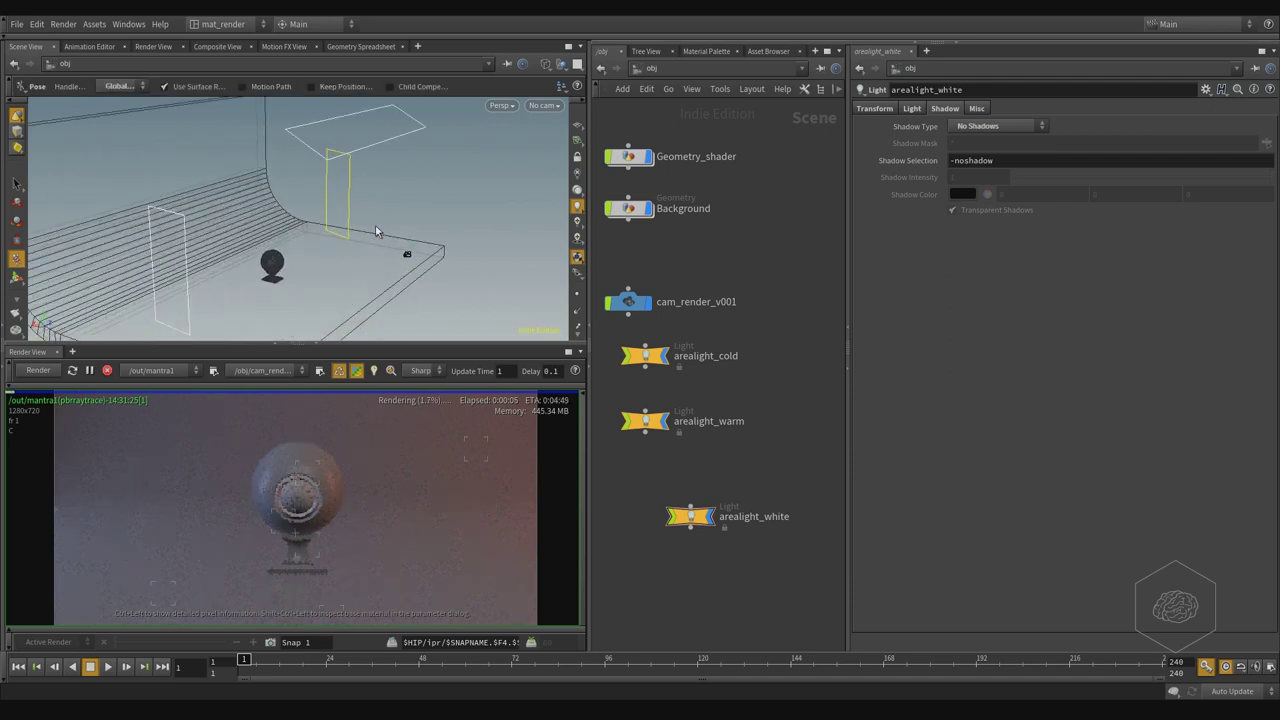
key(Escape)
mouse_move(449, 209)
mouse_down()
mouse_move(284, 262)
mouse_move(337, 249)
mouse_move(297, 234)
mouse_move(334, 189)
mouse_move(287, 250)
mouse_move(343, 243)
mouse_move(171, 149)
mouse_move(189, 223)
mouse_move(206, 148)
mouse_move(80, 105)
mouse_move(229, 200)
mouse_move(240, 190)
mouse_move(197, 162)
mouse_move(203, 194)
mouse_move(214, 174)
mouse_move(326, 154)
mouse_up()
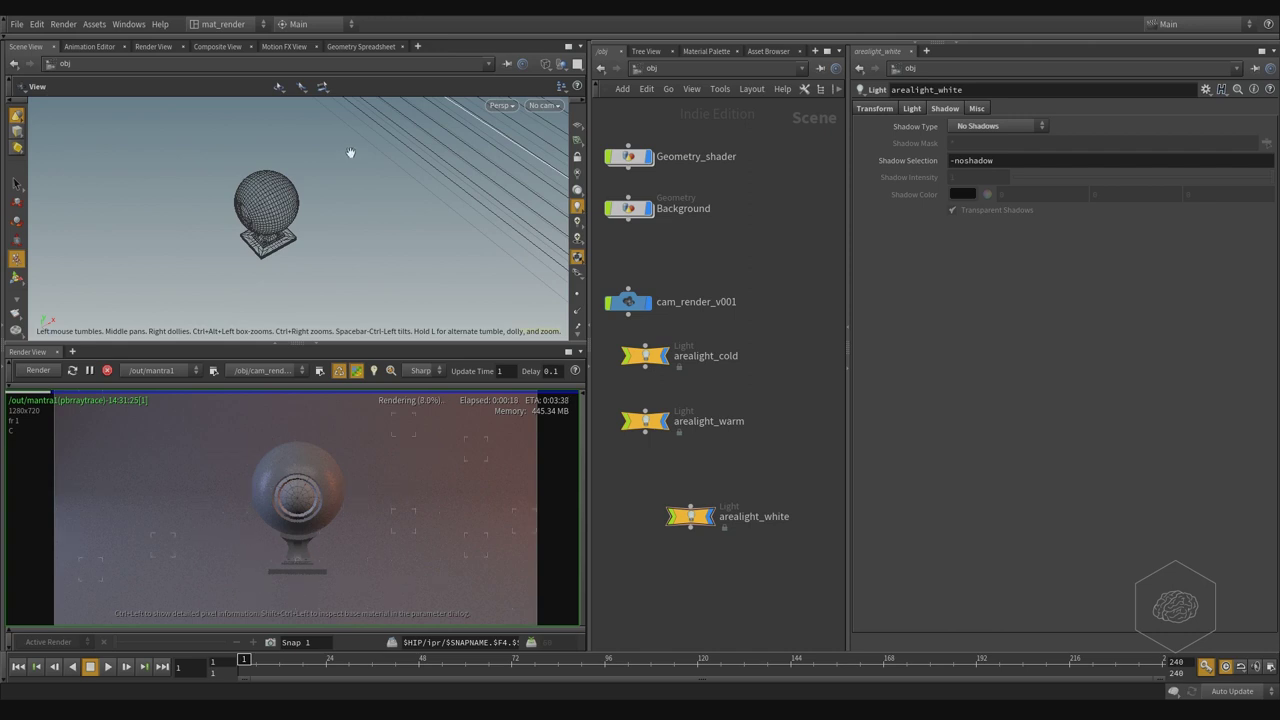
key(Escape)
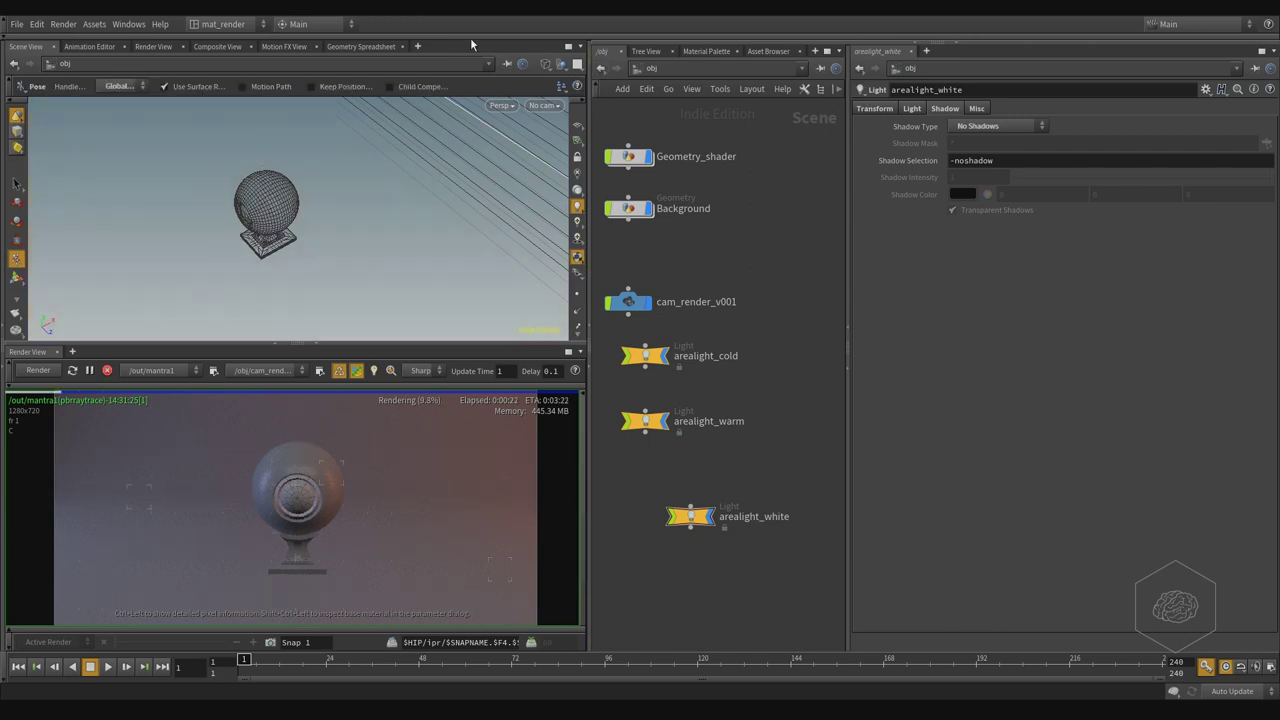
click(5, 40)
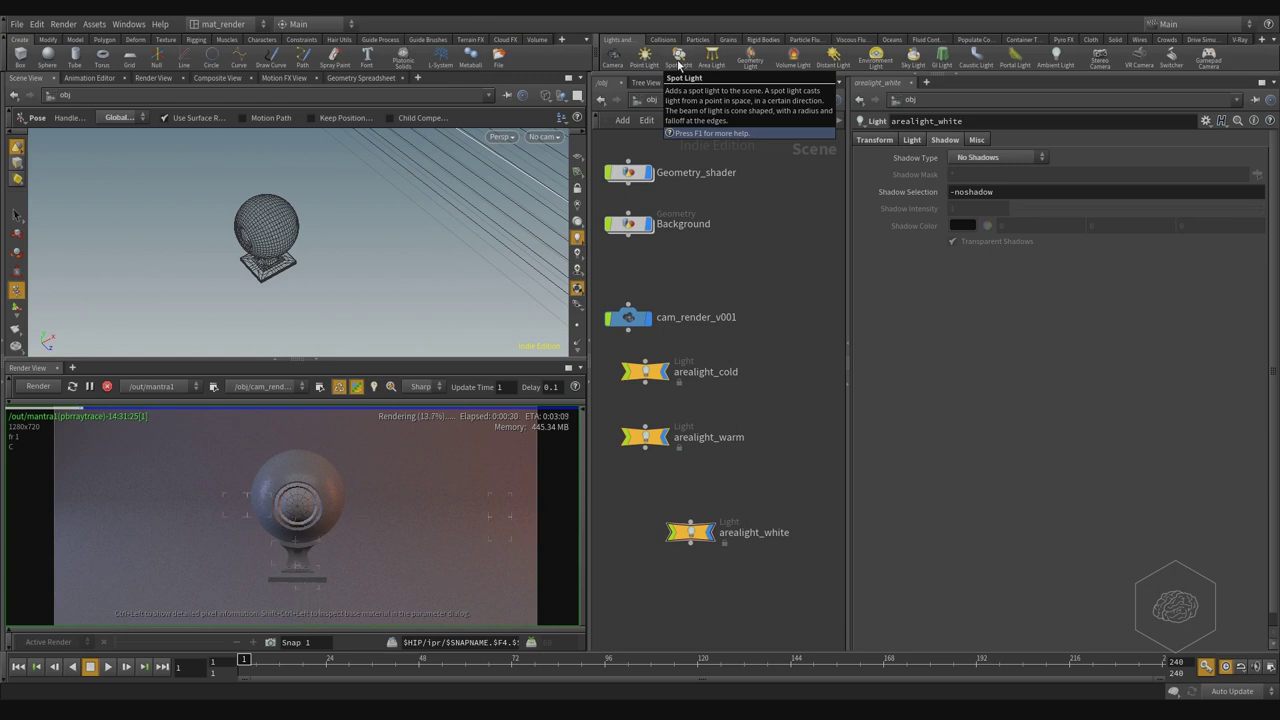
Step: Add spotlight1 from the shelf, tumble through it, and reselect arealight_white
click(677, 63)
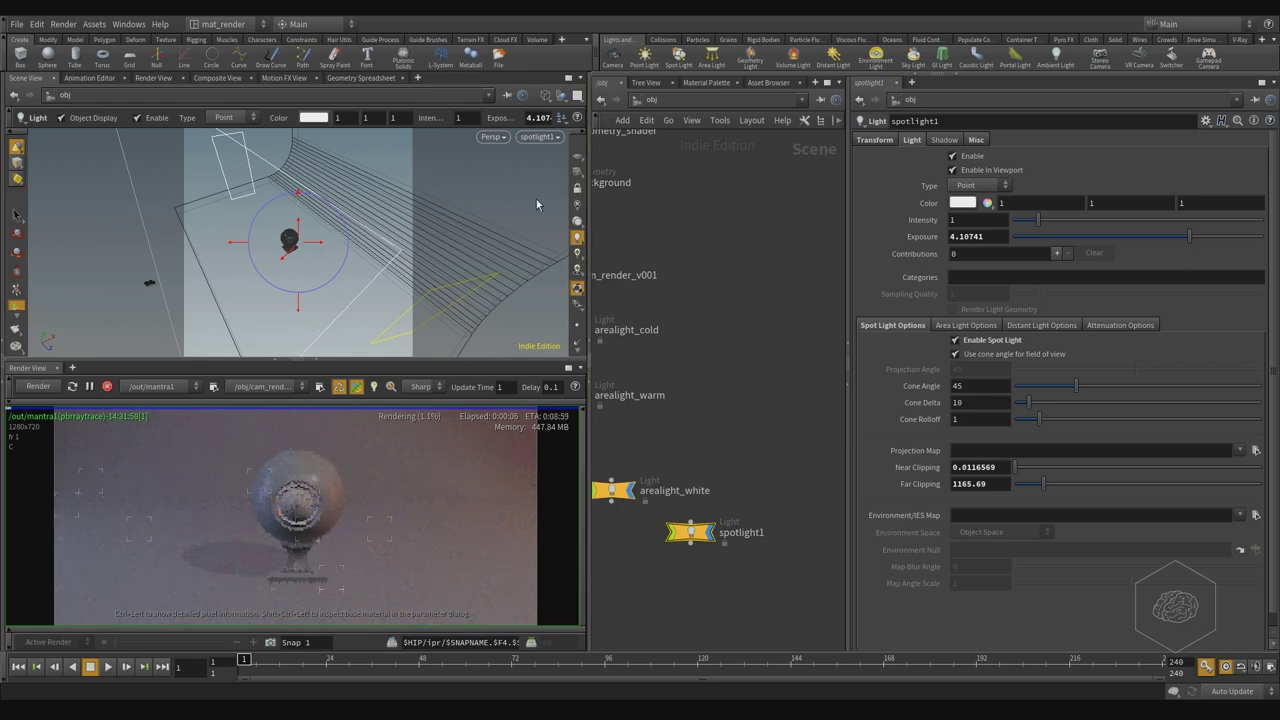
key(Escape)
mouse_move(258, 266)
mouse_down()
mouse_move(301, 210)
mouse_move(409, 225)
mouse_move(269, 300)
mouse_move(391, 251)
mouse_move(287, 256)
mouse_move(398, 256)
mouse_move(275, 252)
mouse_move(360, 256)
mouse_move(354, 306)
mouse_up()
key(Return)
key(Escape)
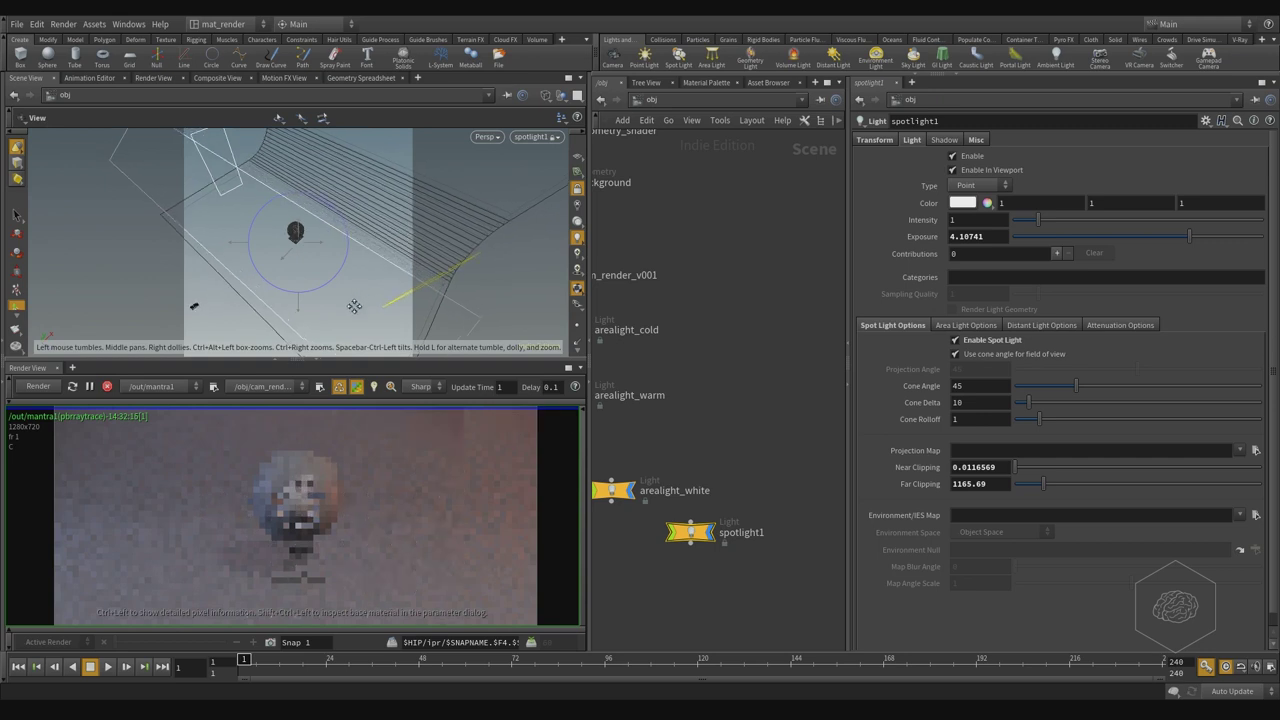
key(Return)
middle_drag(702, 478, 785, 355)
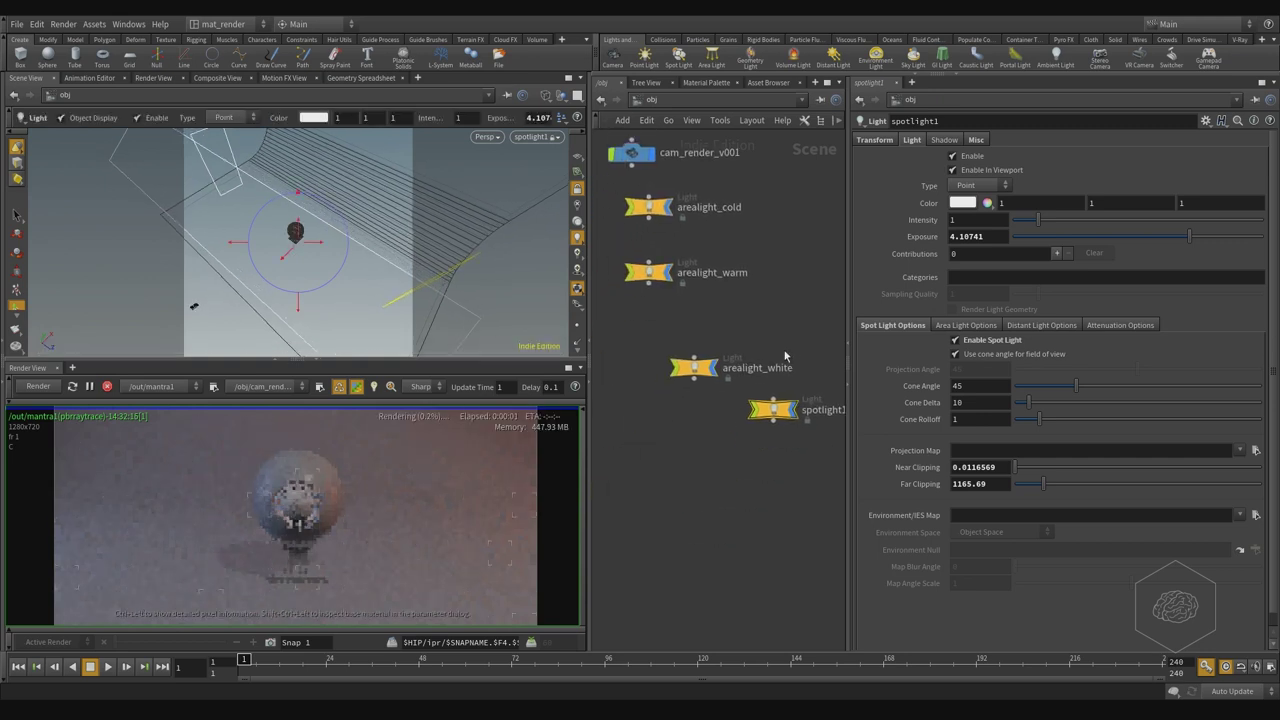
drag(760, 322, 656, 398)
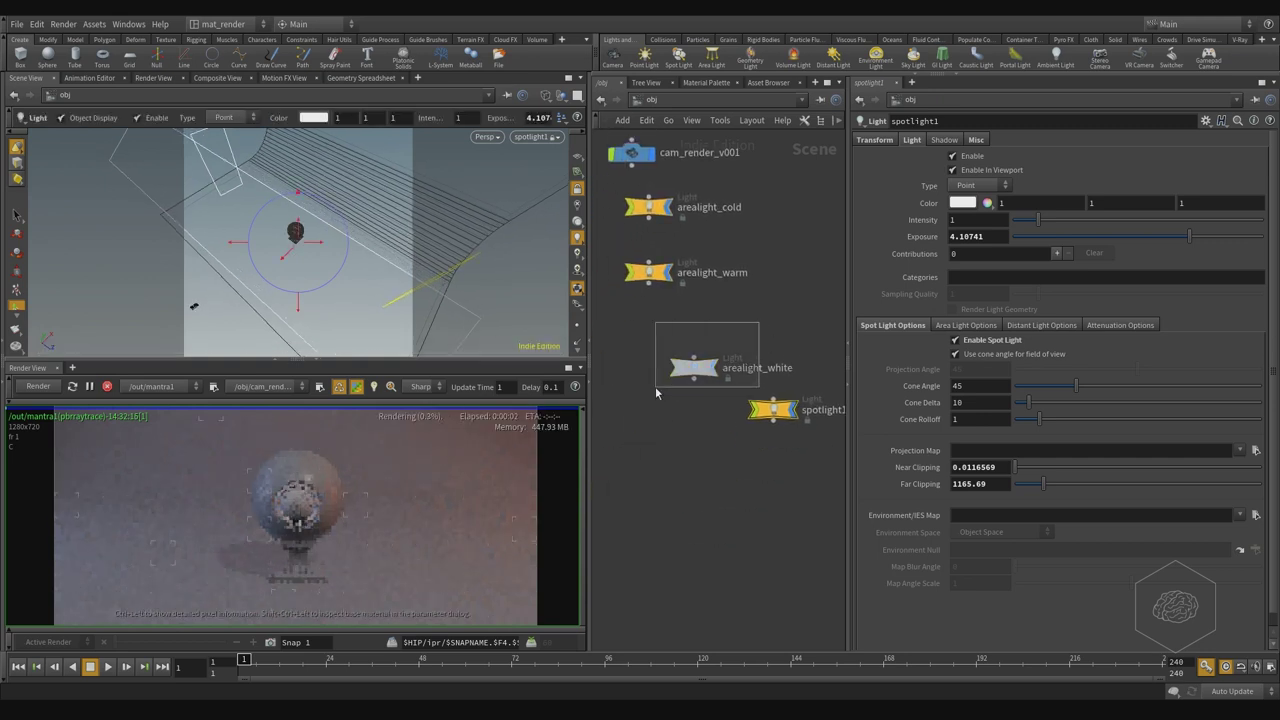
Step: Turn off Render Light Geometry on arealight_white and move spotlight1's node below it
click(893, 140)
click(907, 142)
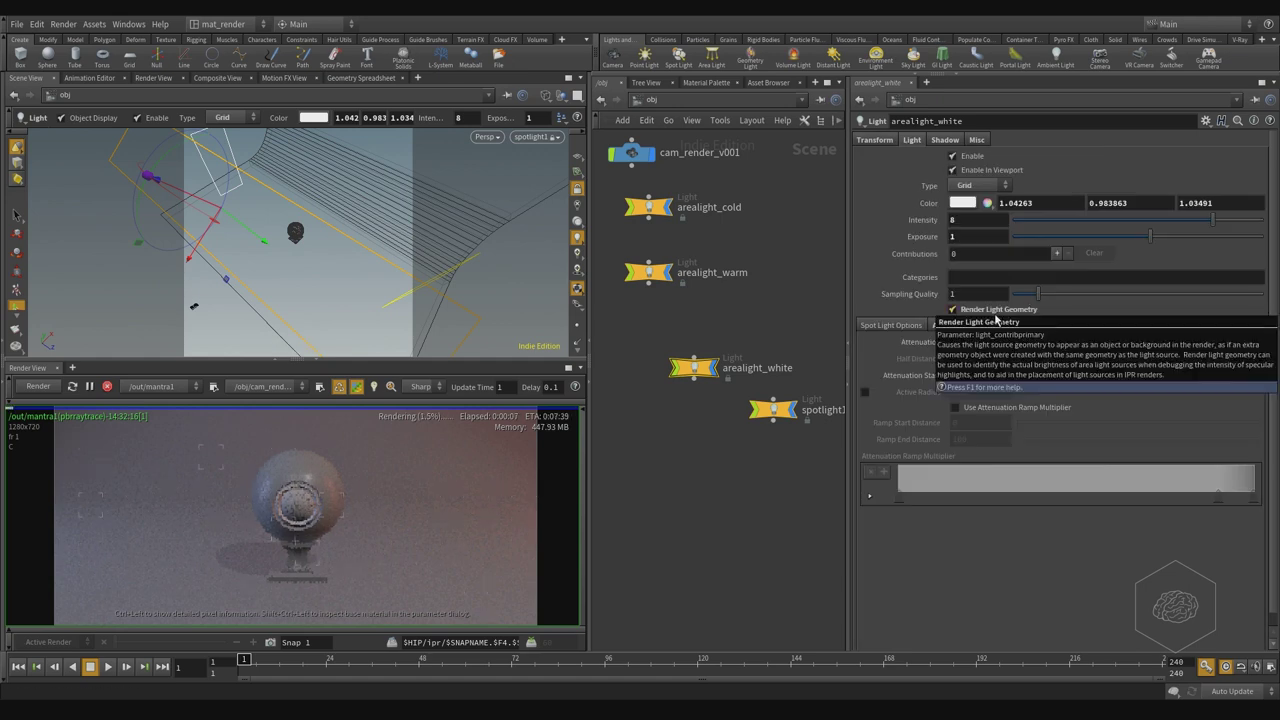
click(995, 314)
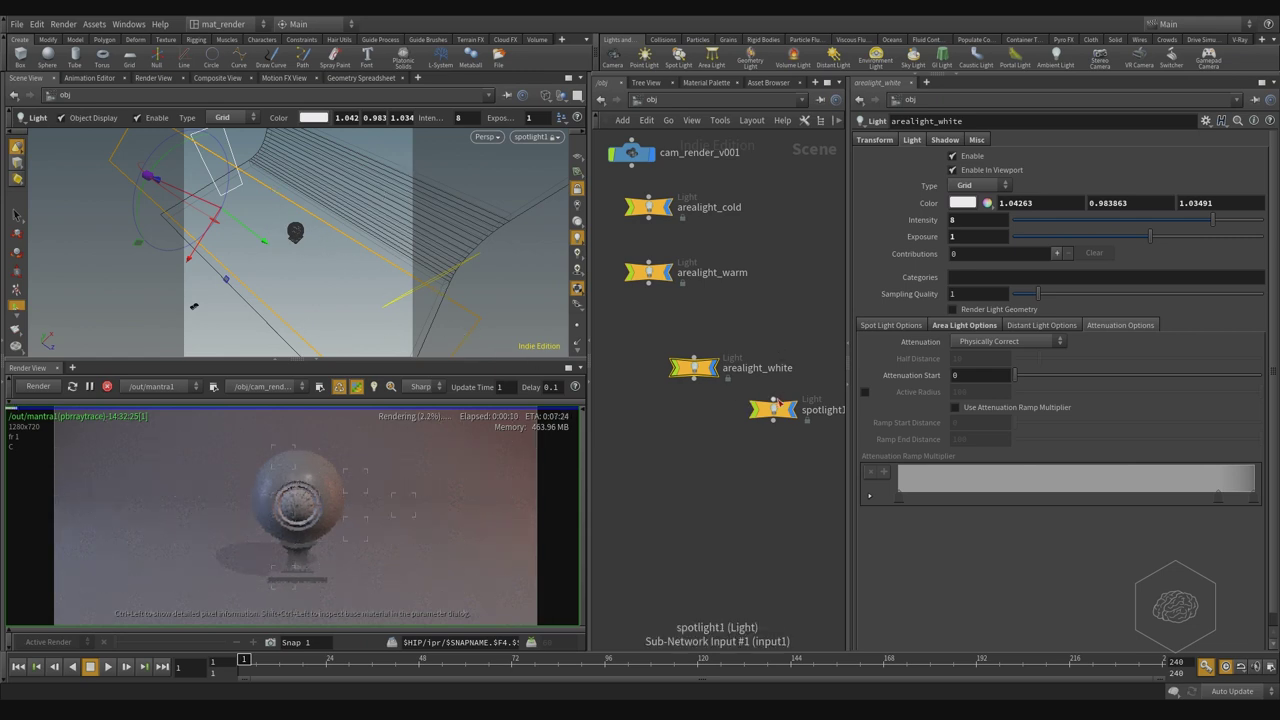
mouse_move(770, 412)
mouse_down()
mouse_move(690, 430)
mouse_move(690, 444)
mouse_up()
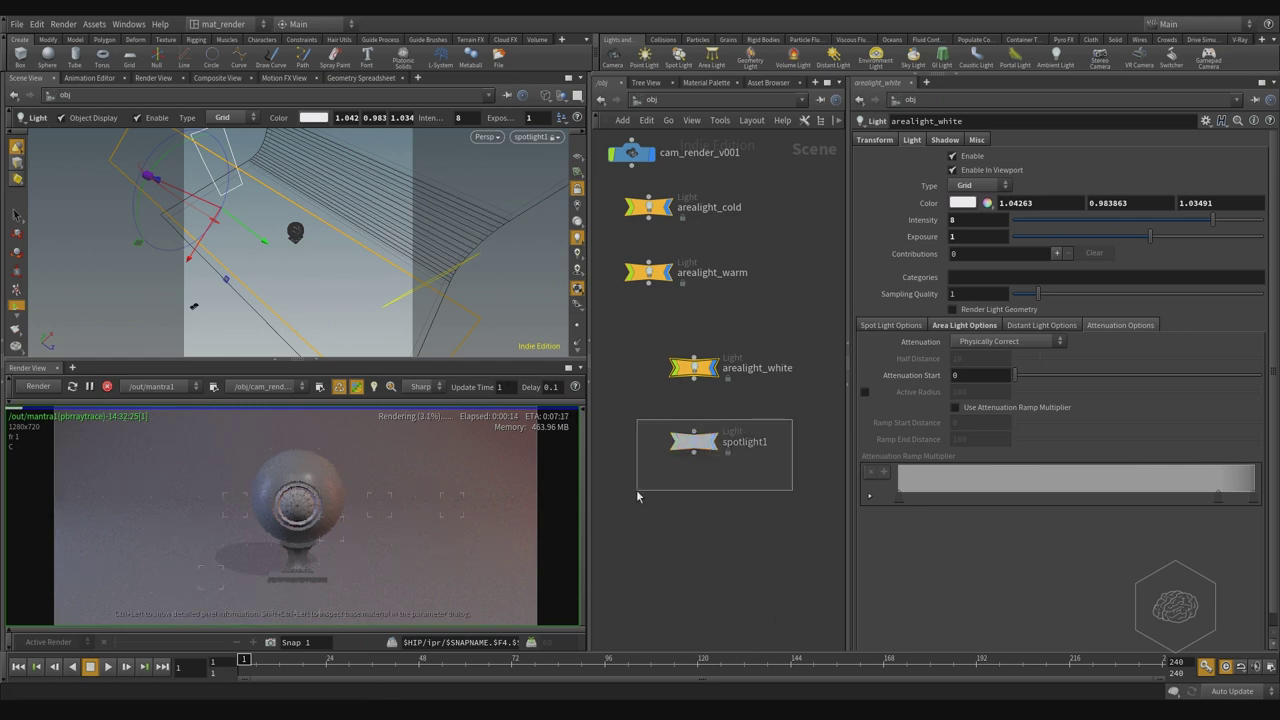
Step: Select spotlight1 and tumble through it to aim it down at the sphere
drag(792, 418, 638, 478)
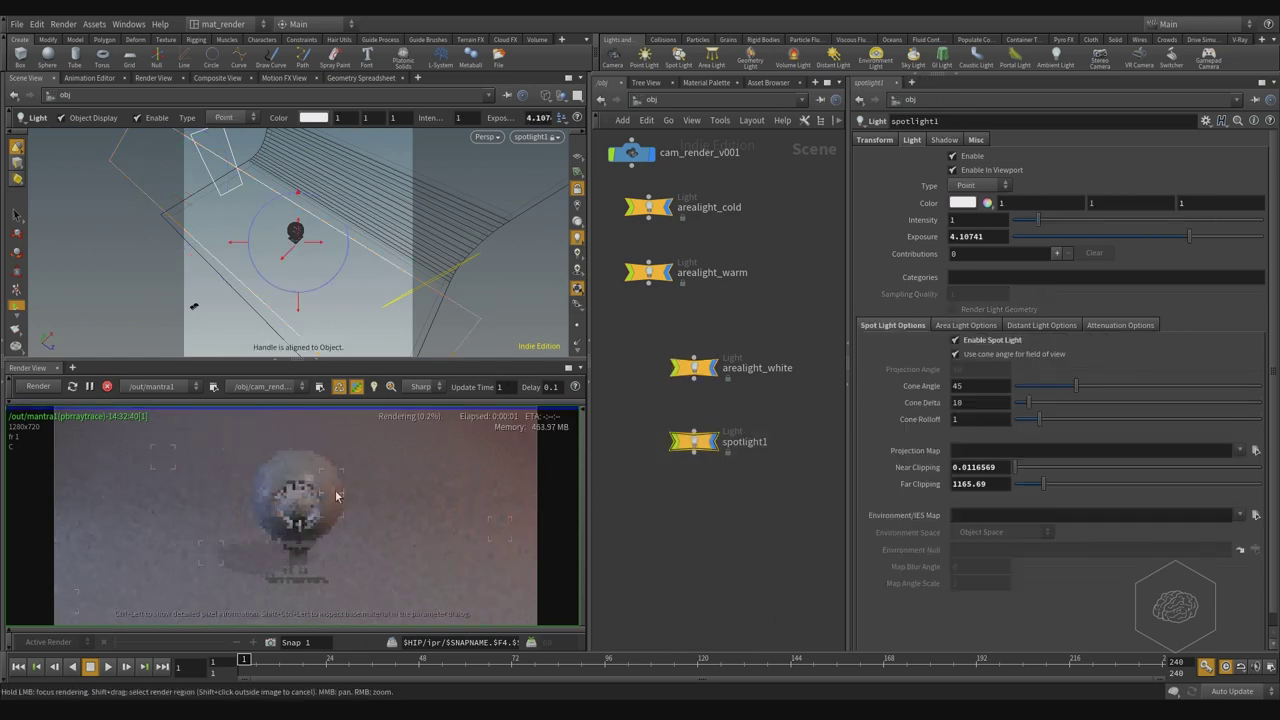
key(Escape)
mouse_move(290, 250)
mouse_down()
mouse_move(308, 268)
mouse_move(243, 193)
mouse_up()
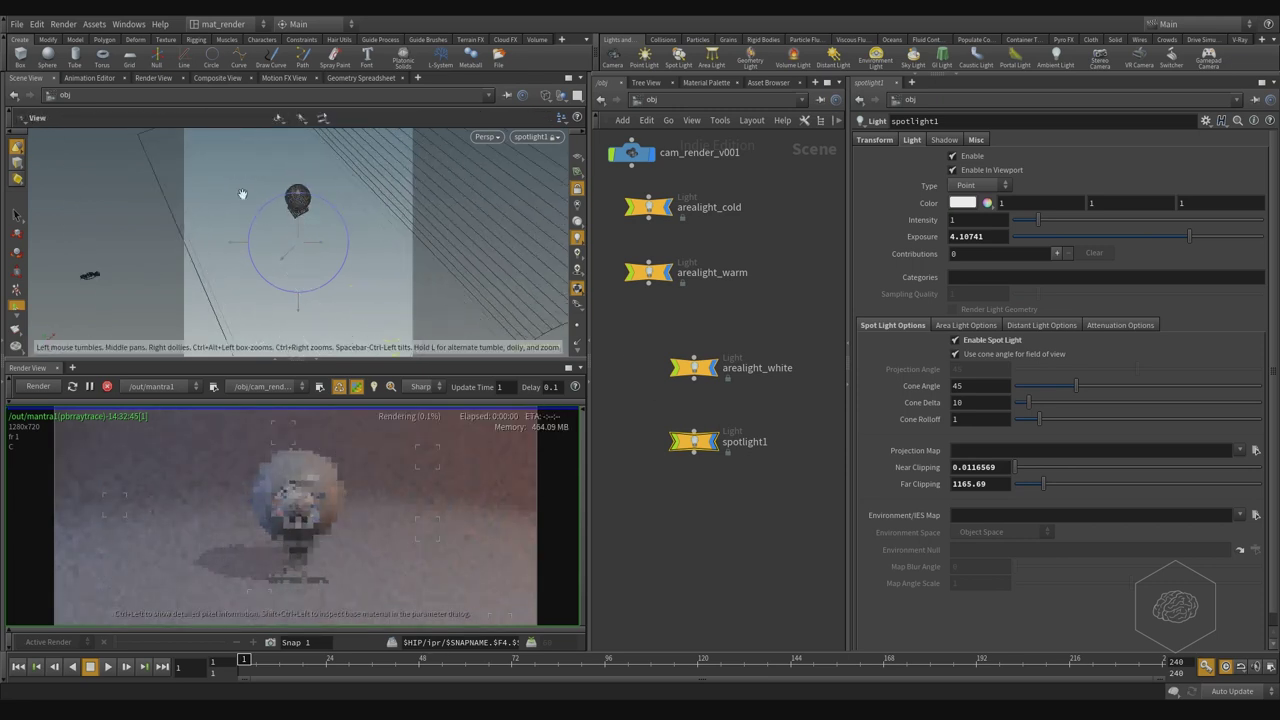
mouse_move(243, 193)
mouse_down()
mouse_move(308, 172)
mouse_move(328, 276)
mouse_move(320, 263)
mouse_up()
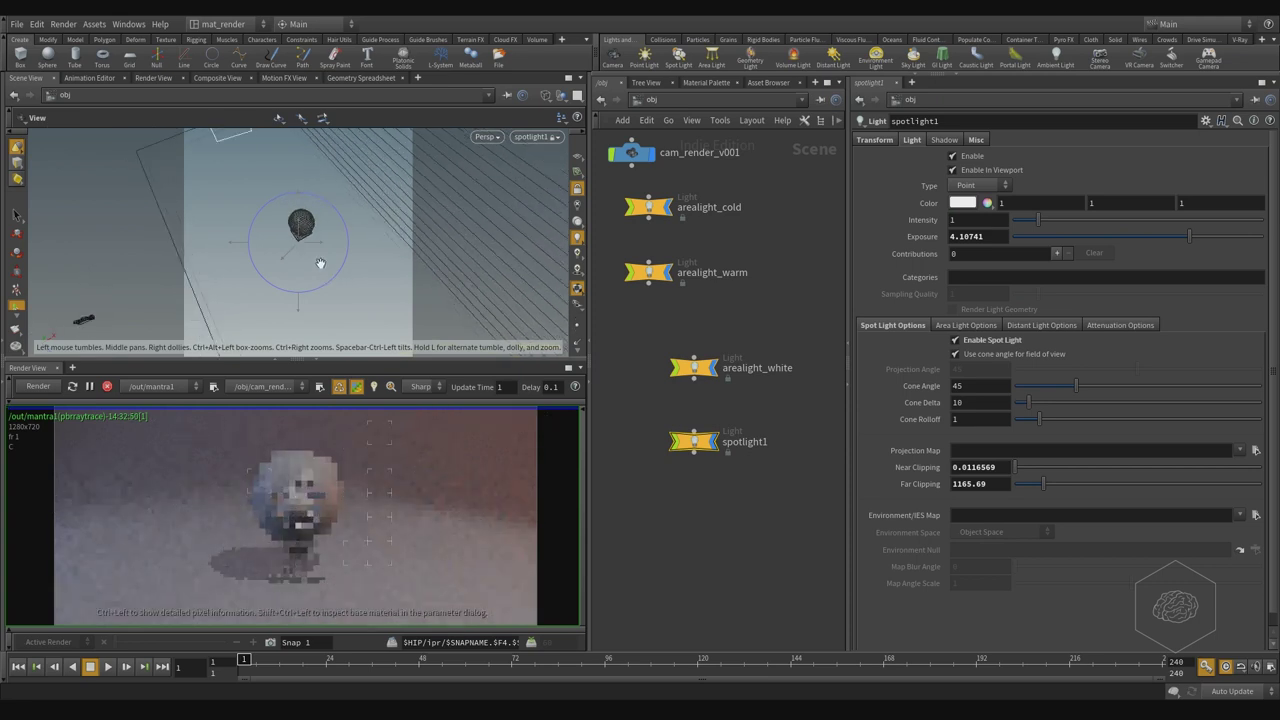
key(Return)
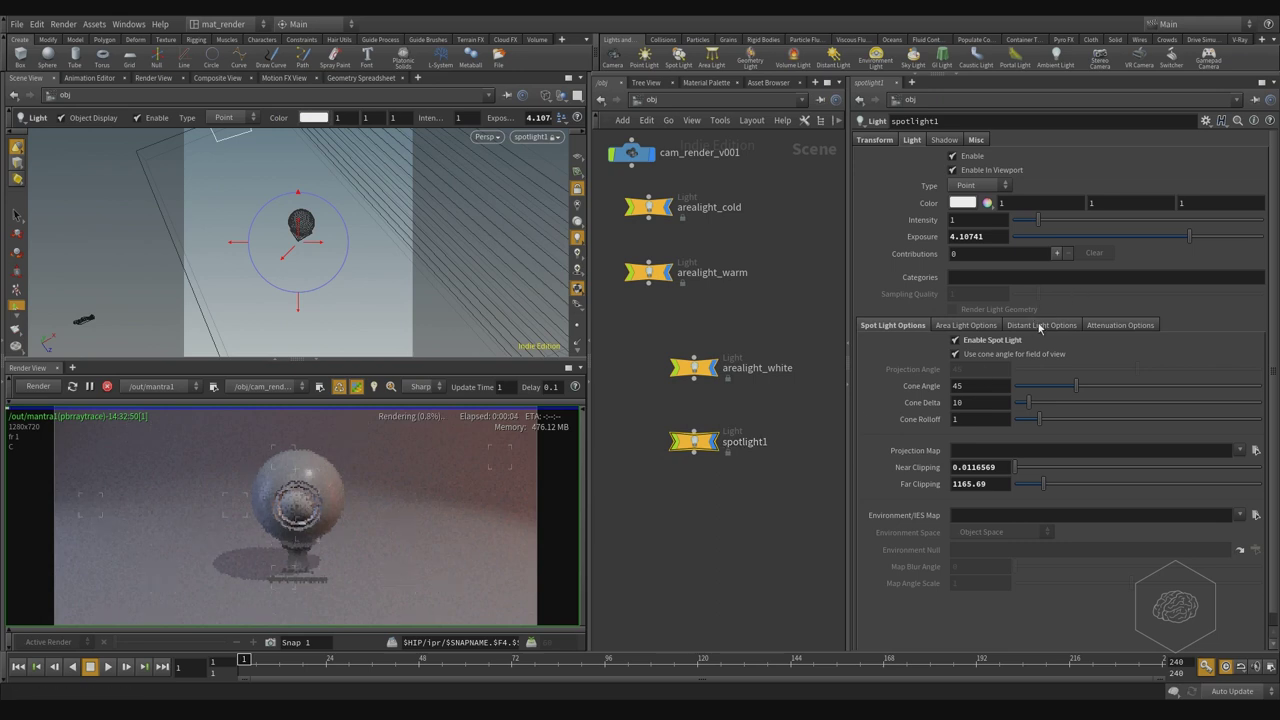
click(1120, 325)
Step: Set spotlight1's attenuation start to 0.85, then leave the light view and orbit the scene
click(980, 375)
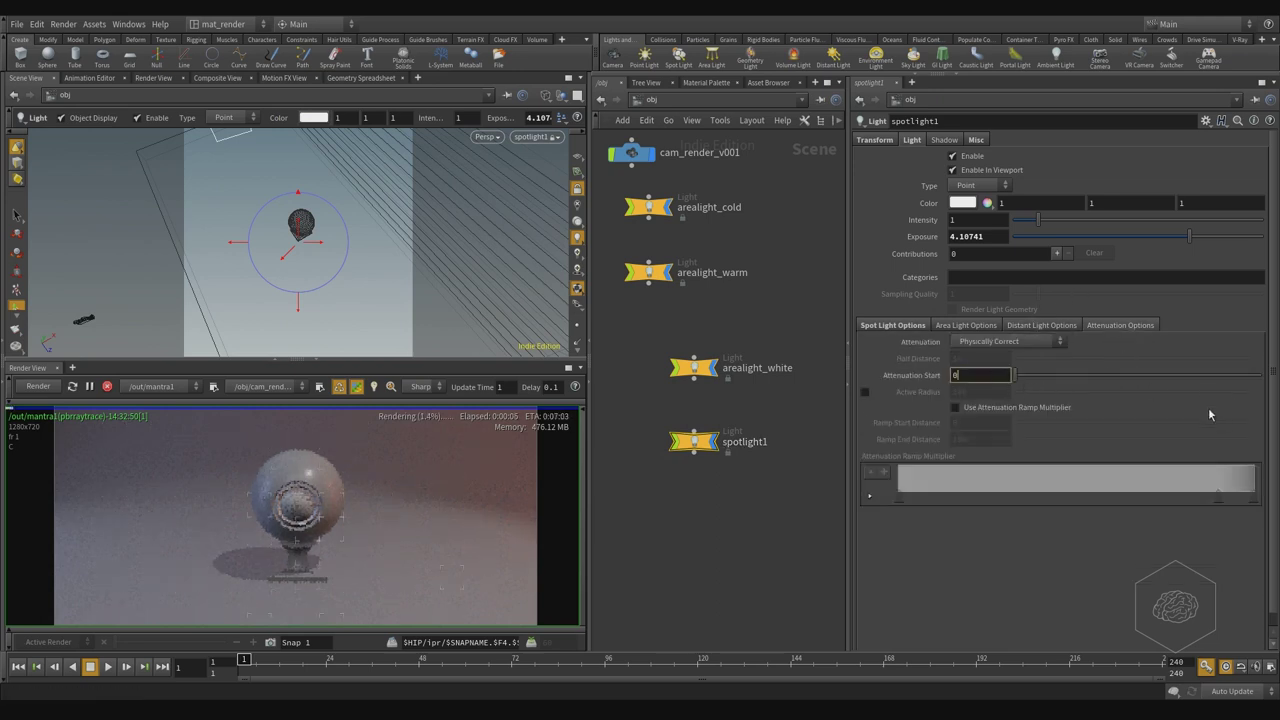
text(.5)
key(Return)
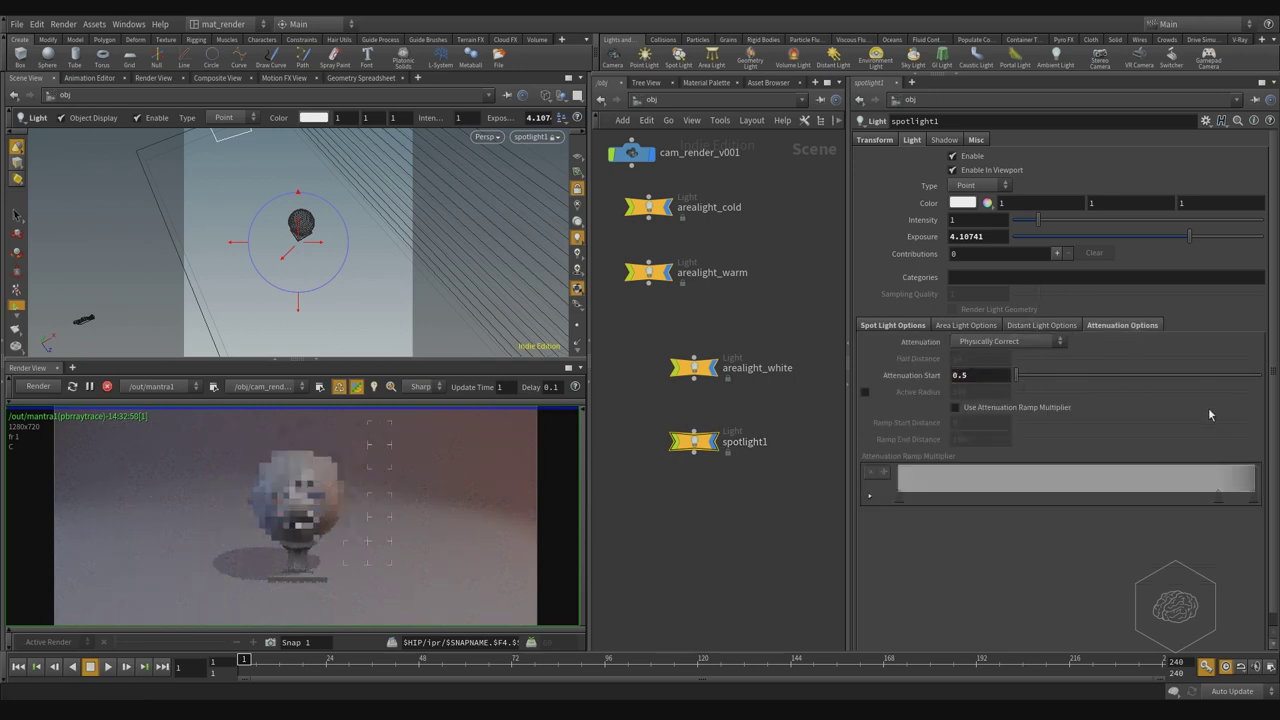
drag(305, 467, 312, 483)
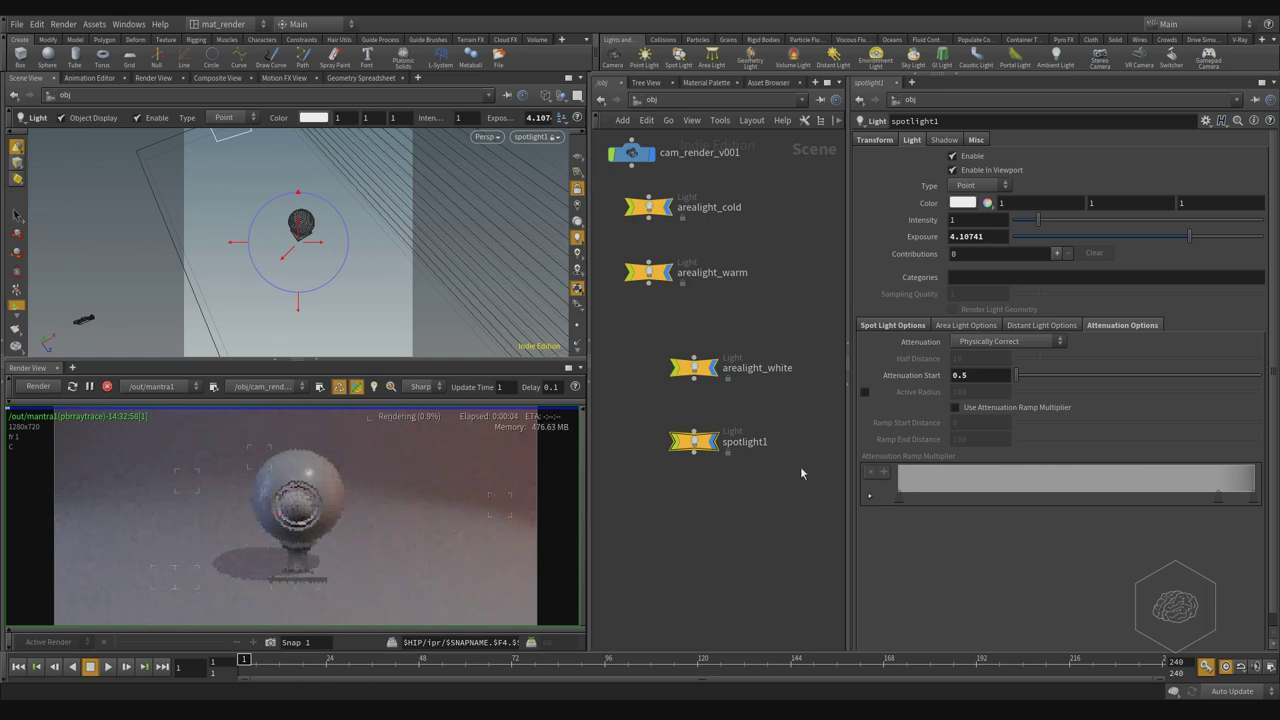
click(982, 375)
text(5)
key(Return)
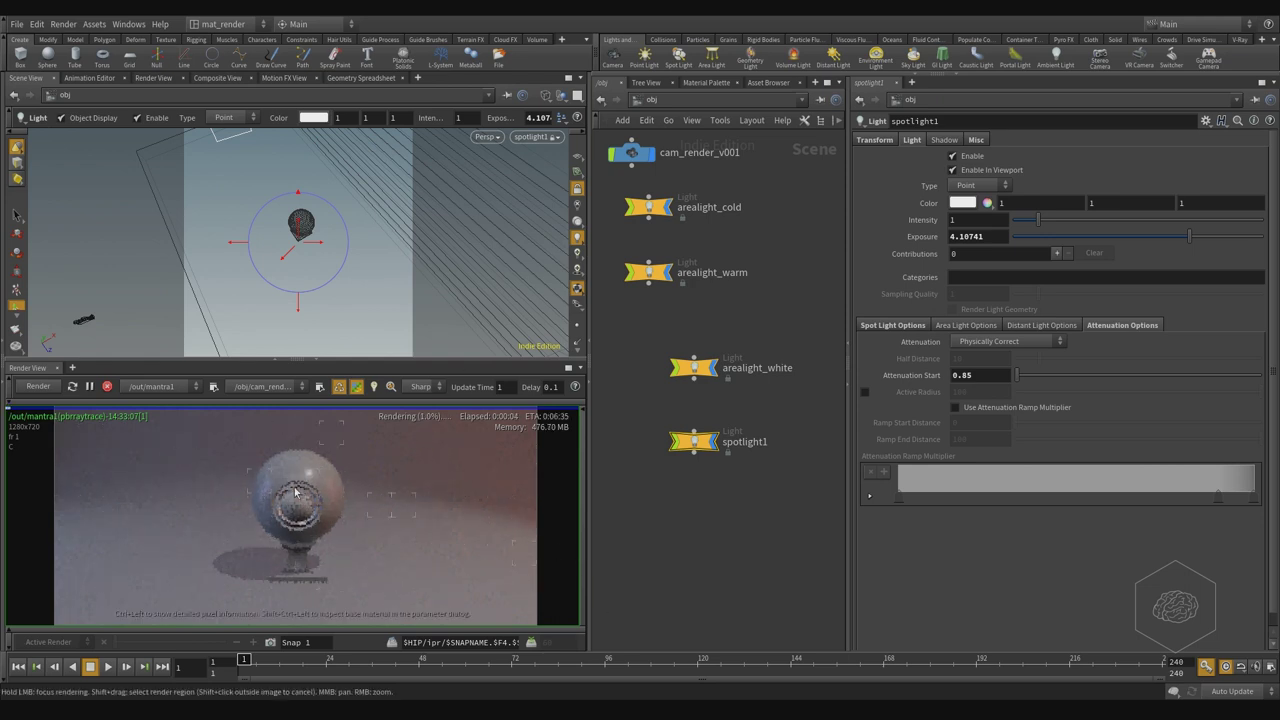
click(576, 190)
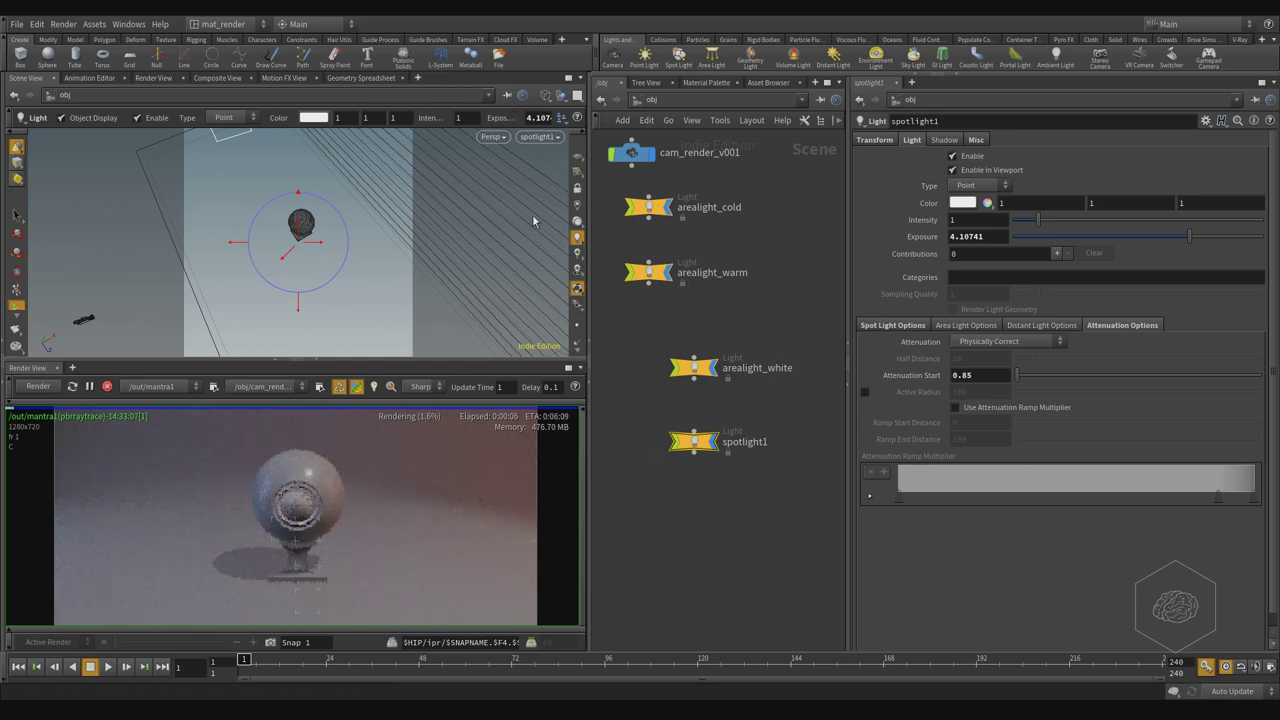
drag(532, 214, 417, 221)
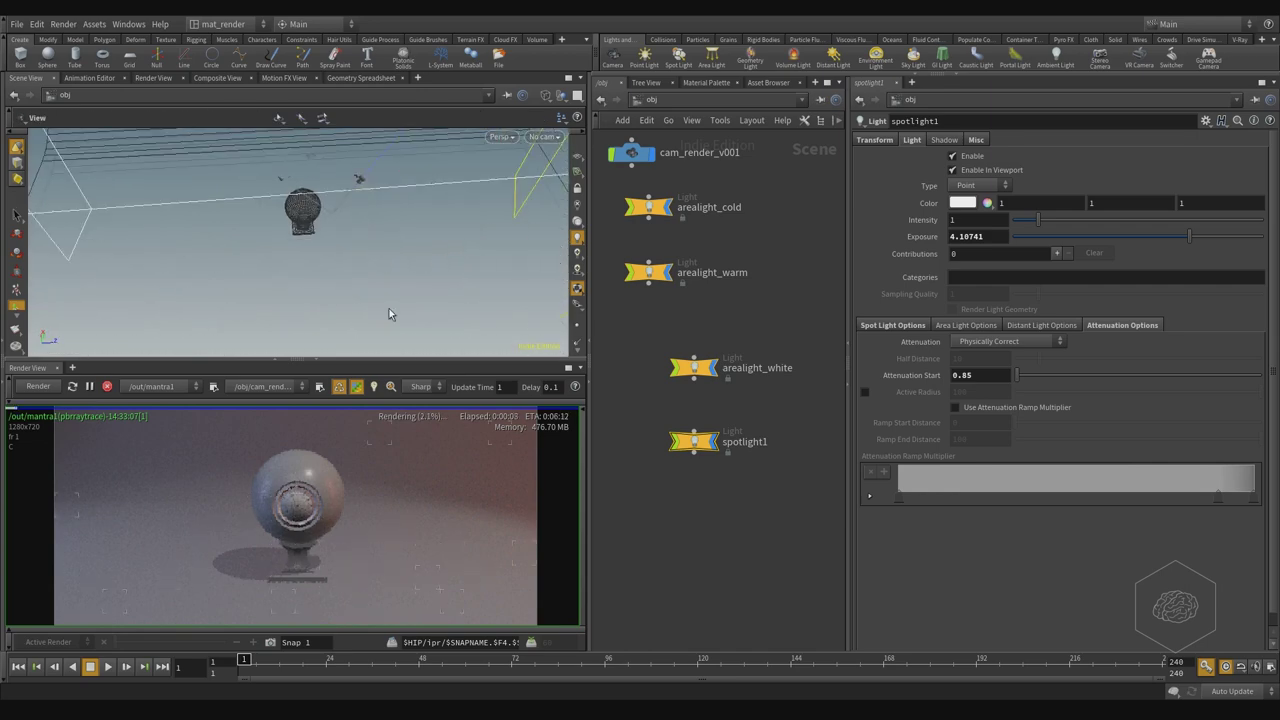
Step: Widen spotlight1's cone angle from 45 to 90.2 in Spot Light Options
mouse_move(391, 314)
mouse_down()
mouse_move(394, 254)
mouse_move(363, 349)
mouse_move(386, 255)
mouse_move(434, 243)
mouse_move(357, 286)
mouse_move(366, 214)
mouse_move(340, 246)
mouse_move(386, 277)
mouse_move(380, 171)
mouse_move(363, 346)
mouse_move(295, 222)
mouse_move(300, 240)
mouse_up()
key(Return)
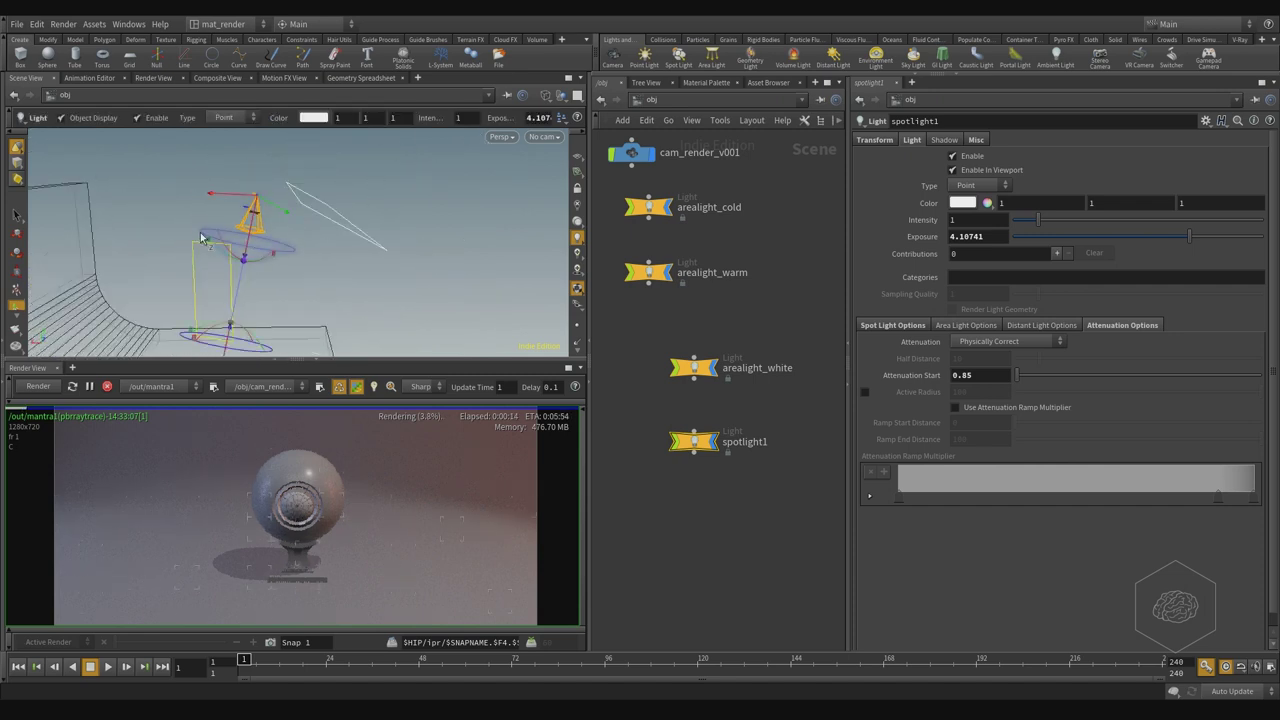
click(966, 326)
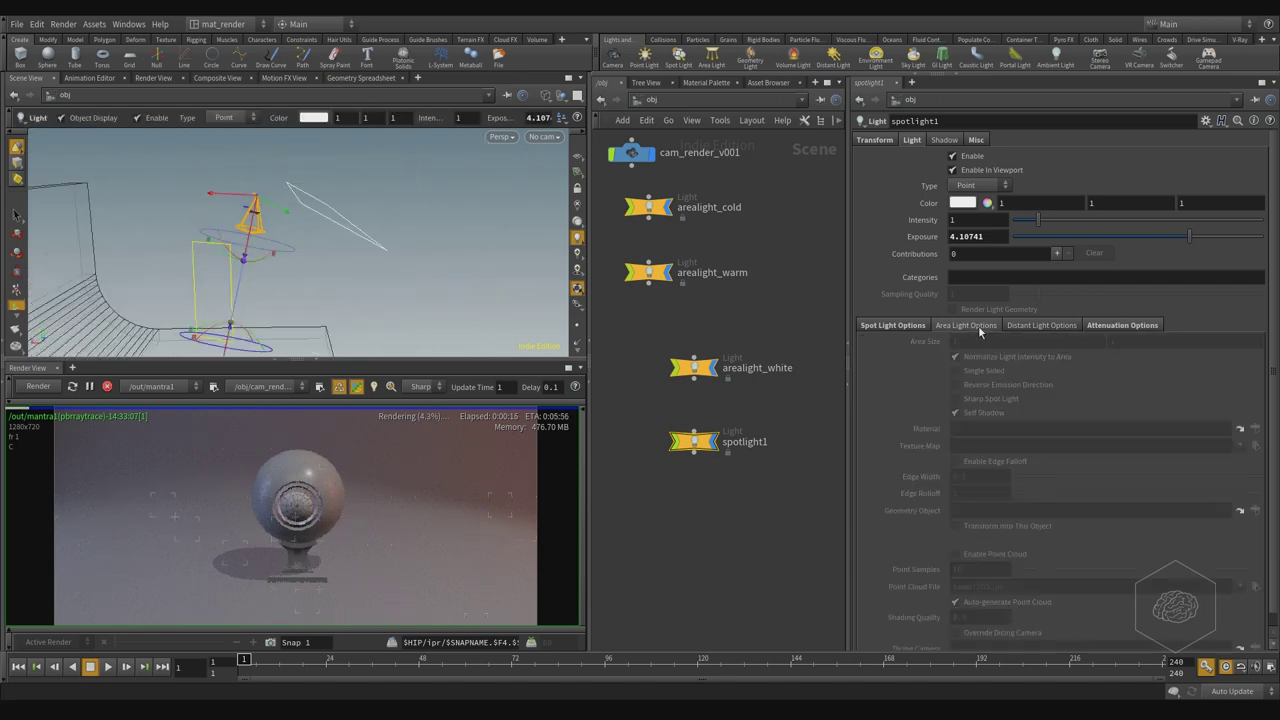
click(1024, 325)
click(900, 327)
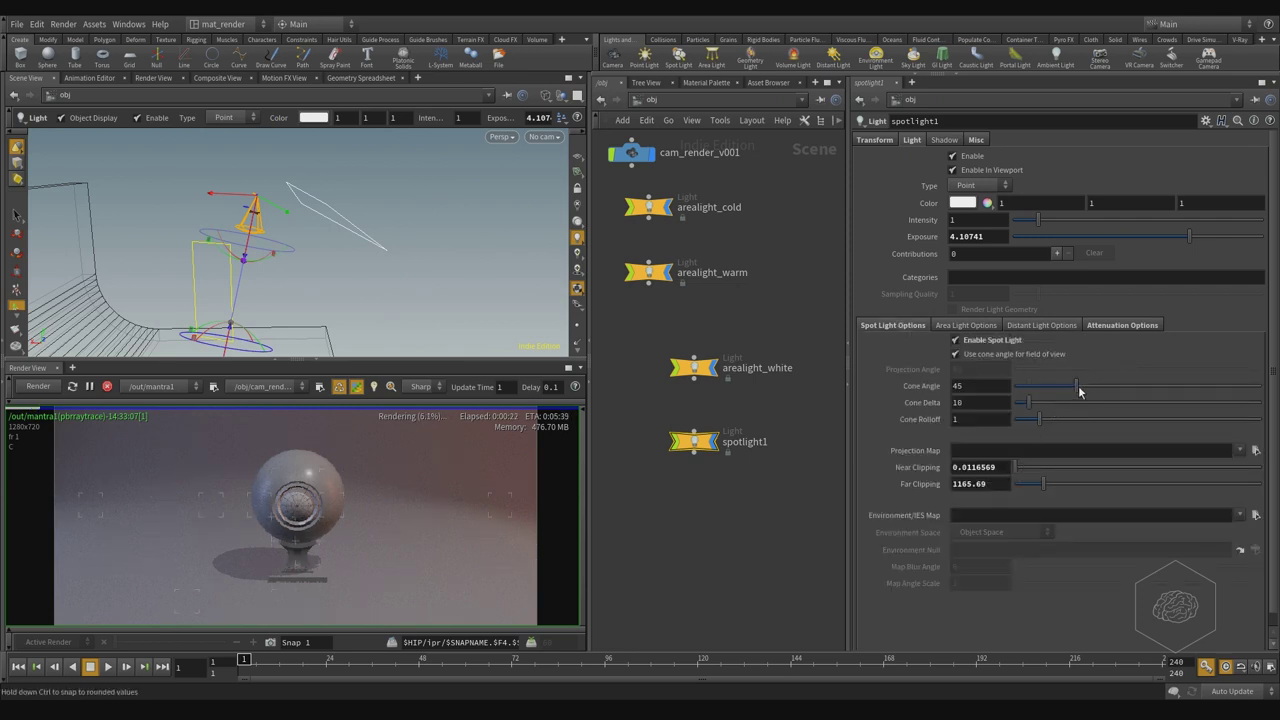
drag(1079, 391, 1137, 399)
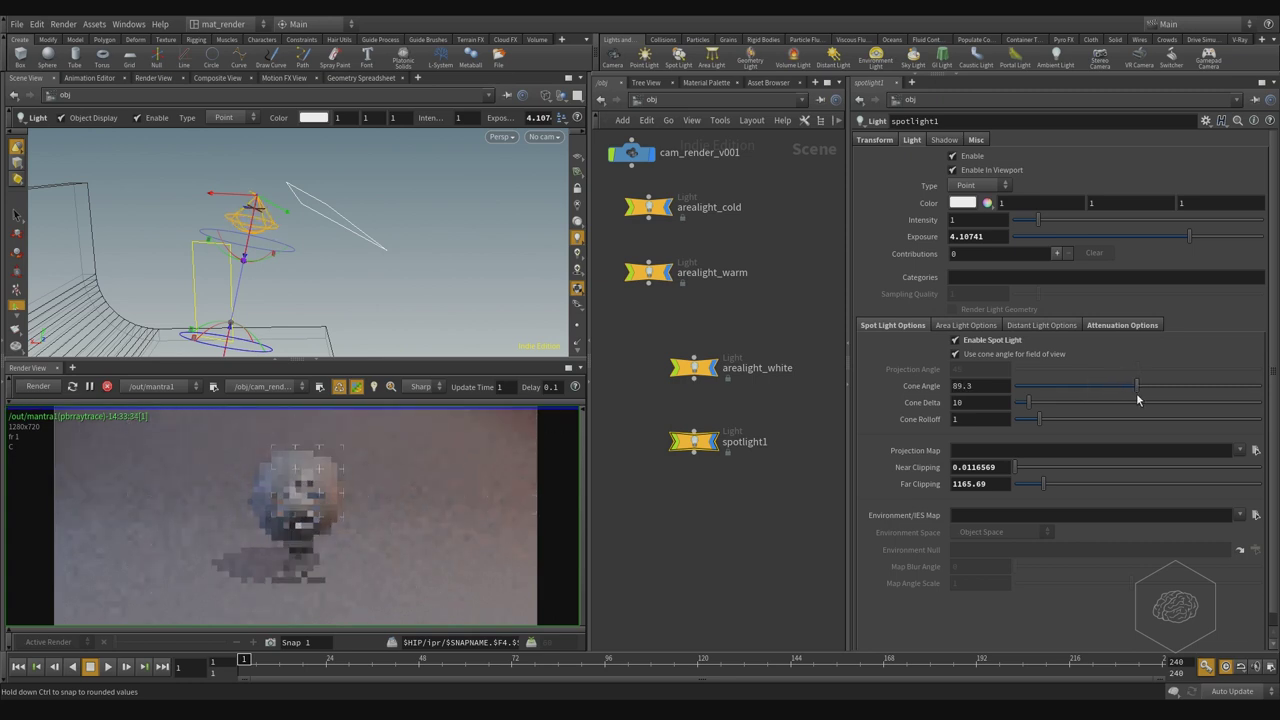
Step: Try spotlight1 exposure values of 2 and then 6
click(980, 236)
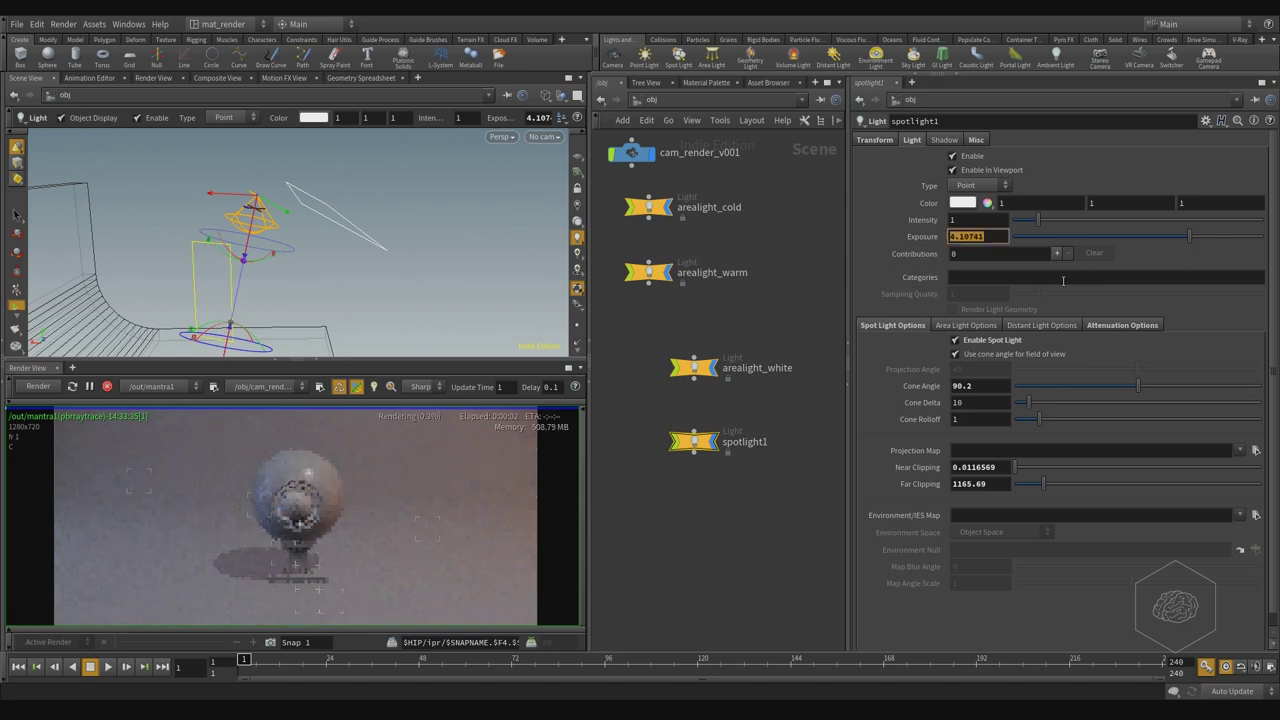
text(2)
key(Return)
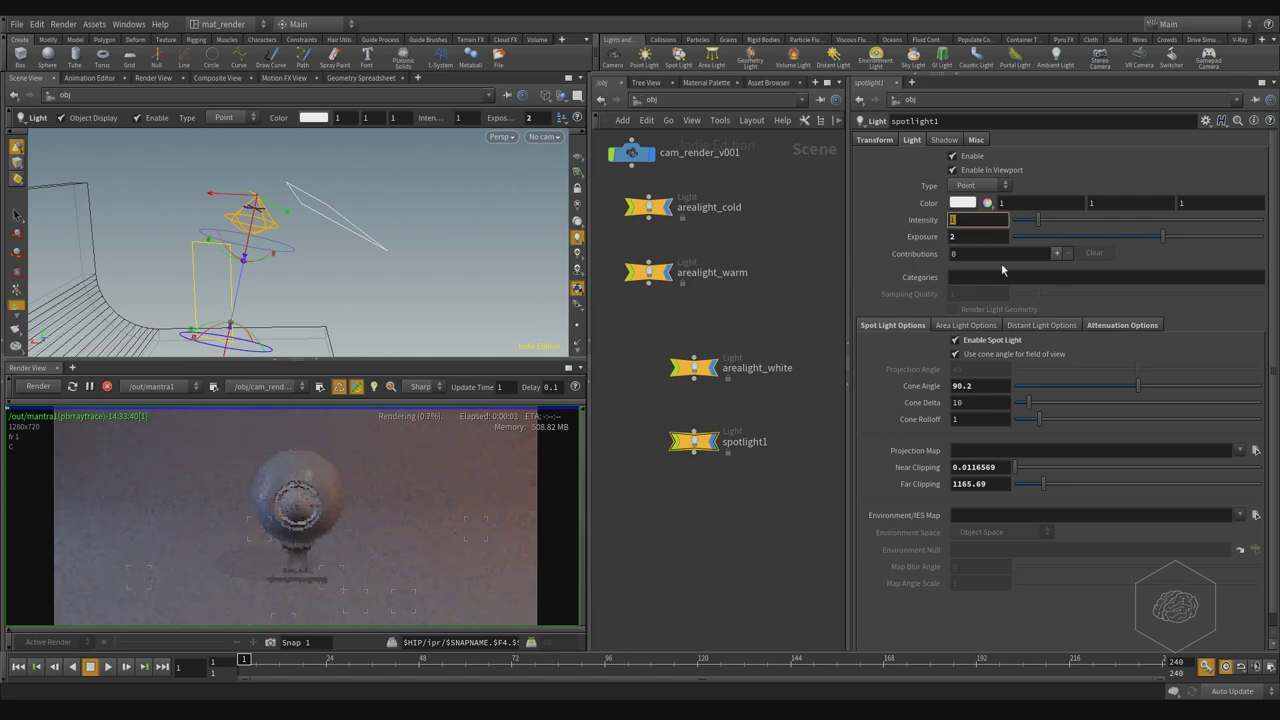
key(Tab)
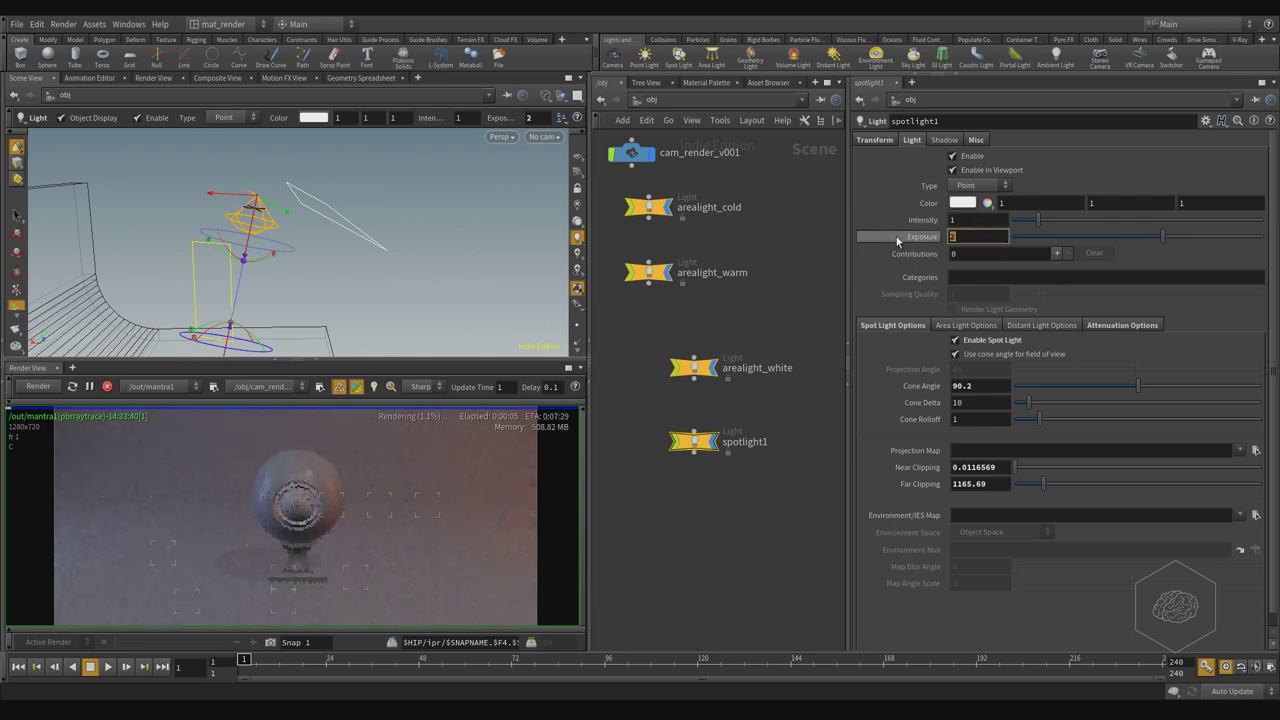
text(6)
key(Return)
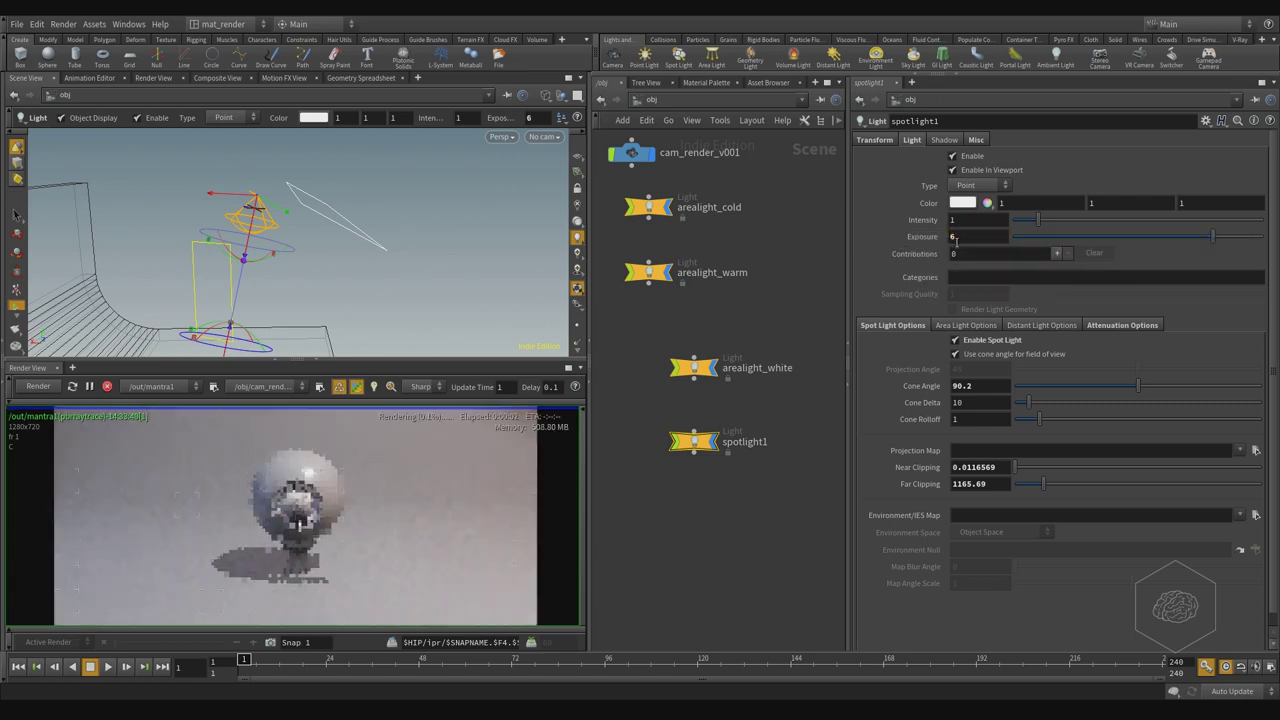
Step: Settle spotlight1's exposure at 5 after trying 3.5 and 4
click(963, 237)
text(3.)
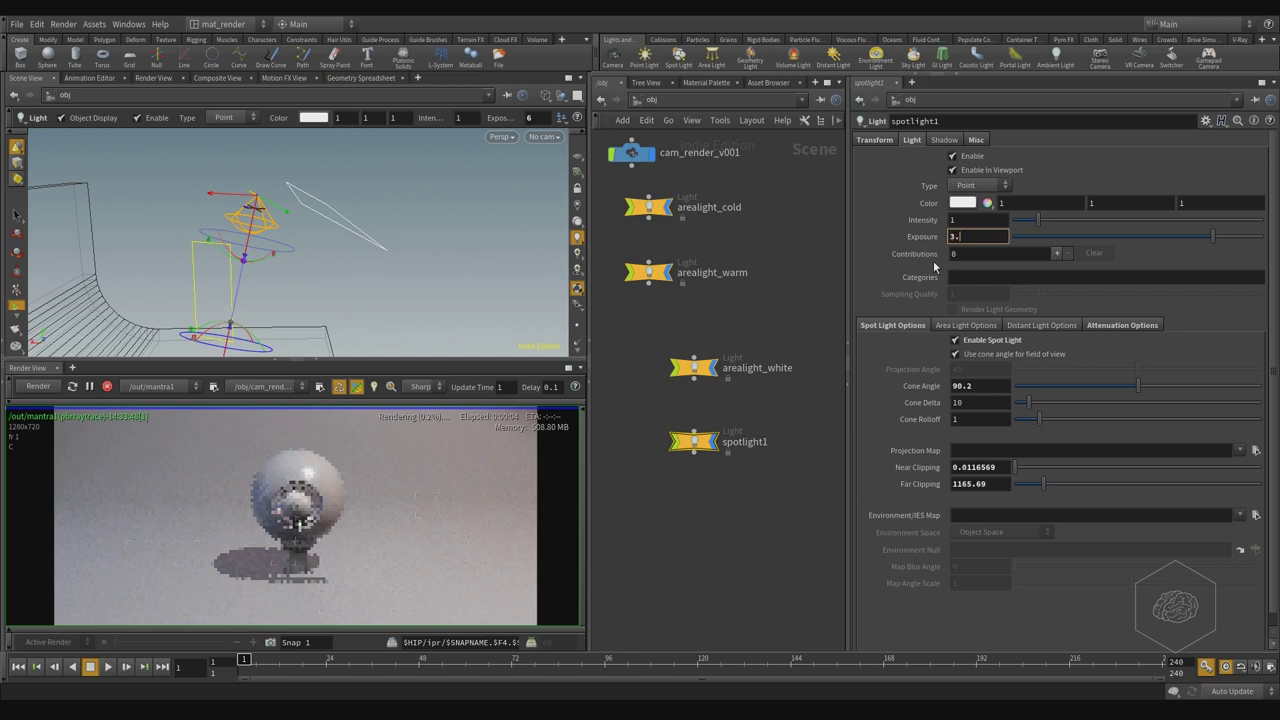
text(5)
key(Return)
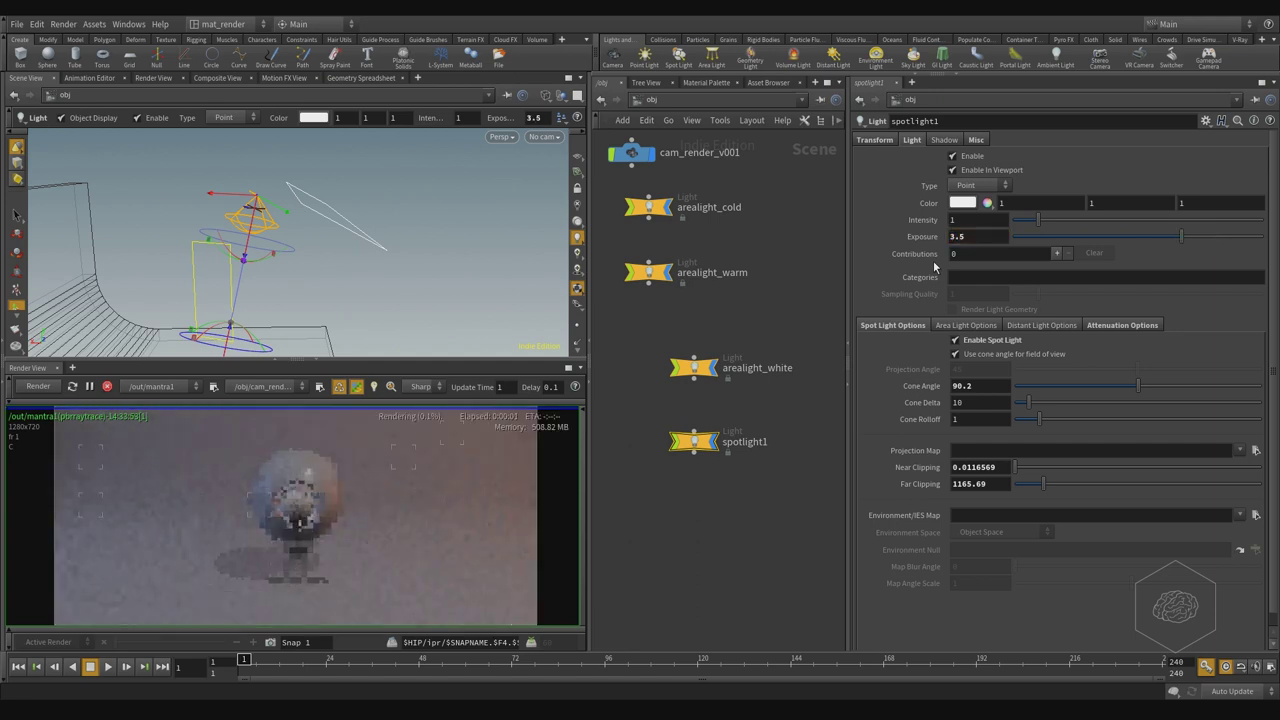
click(958, 237)
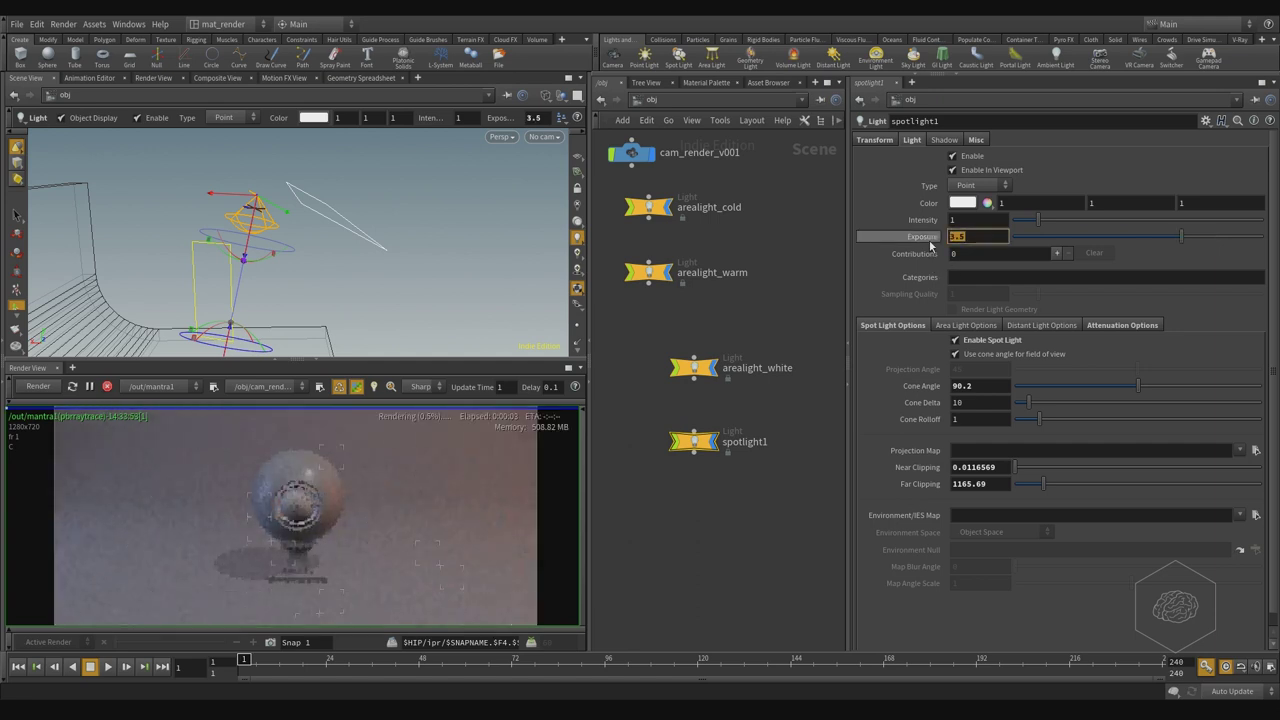
text(4)
key(Return)
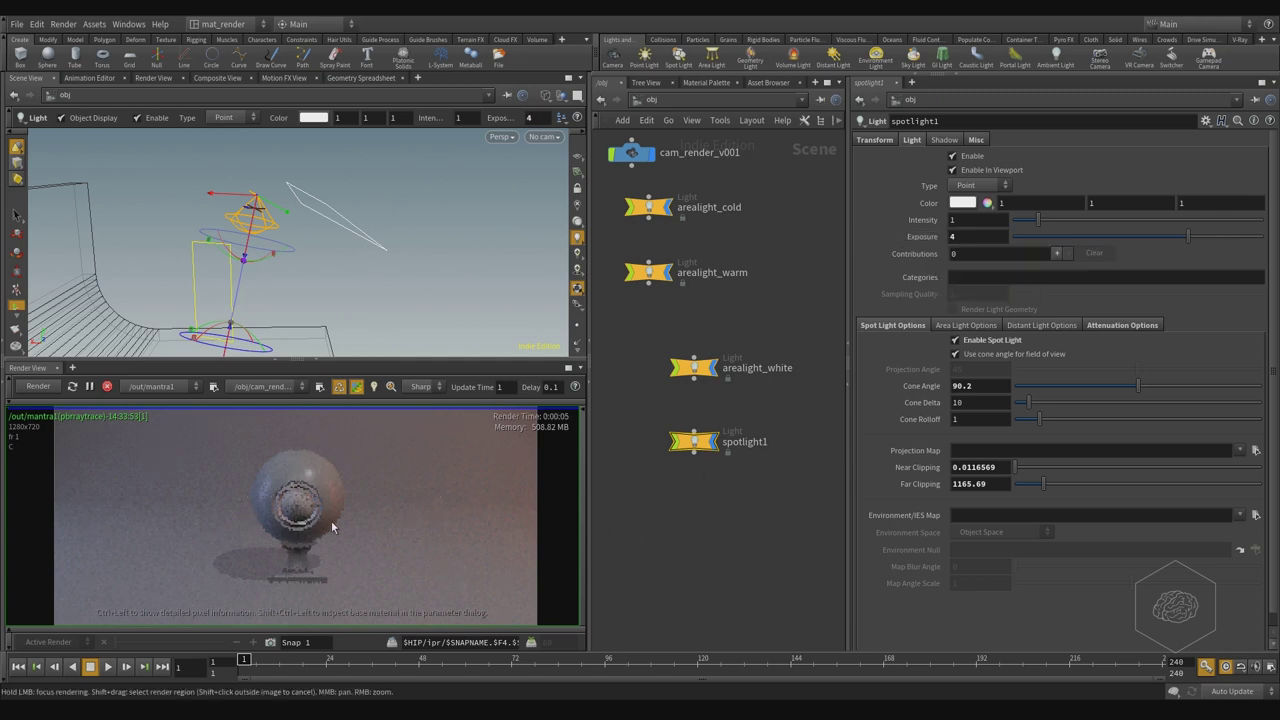
click(963, 237)
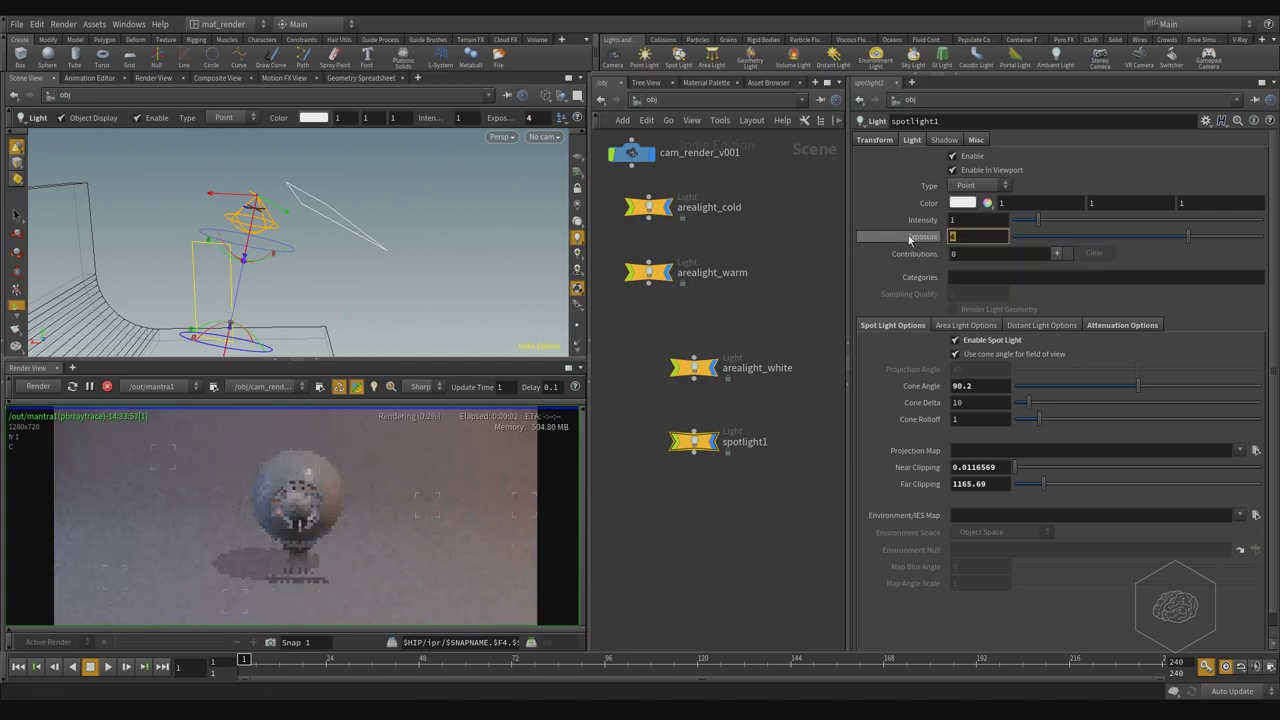
text(5)
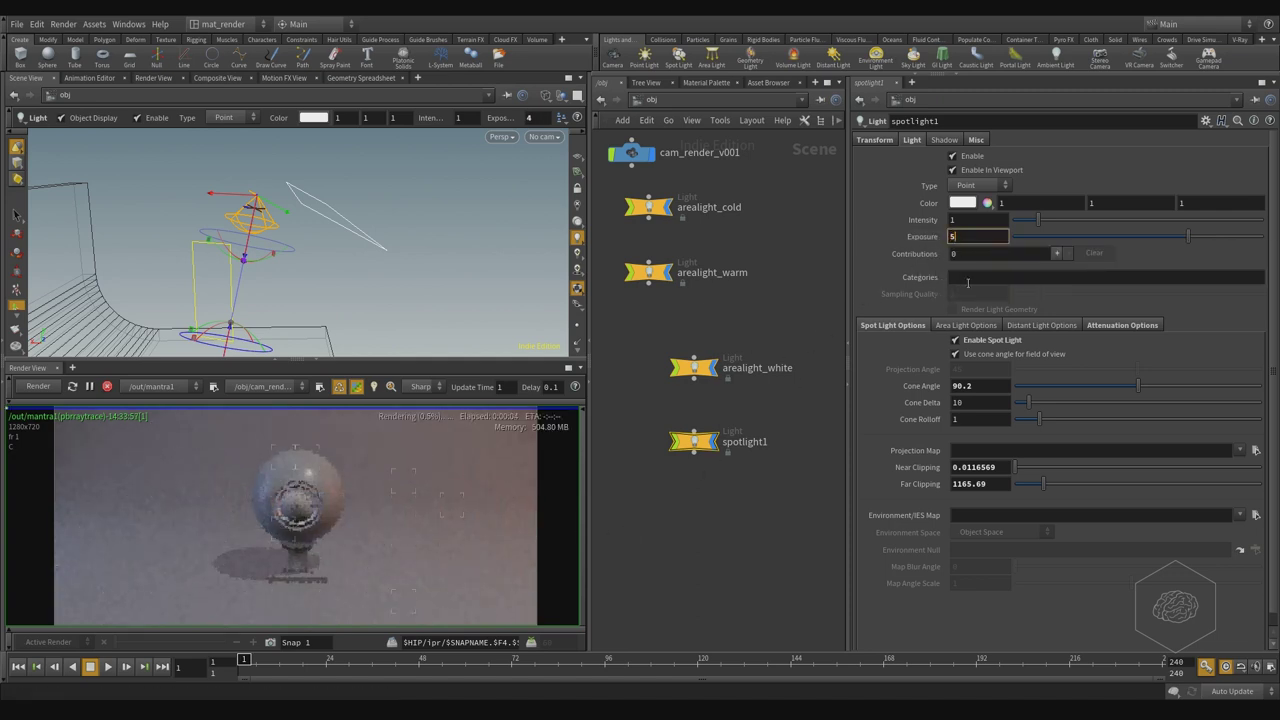
key(Return)
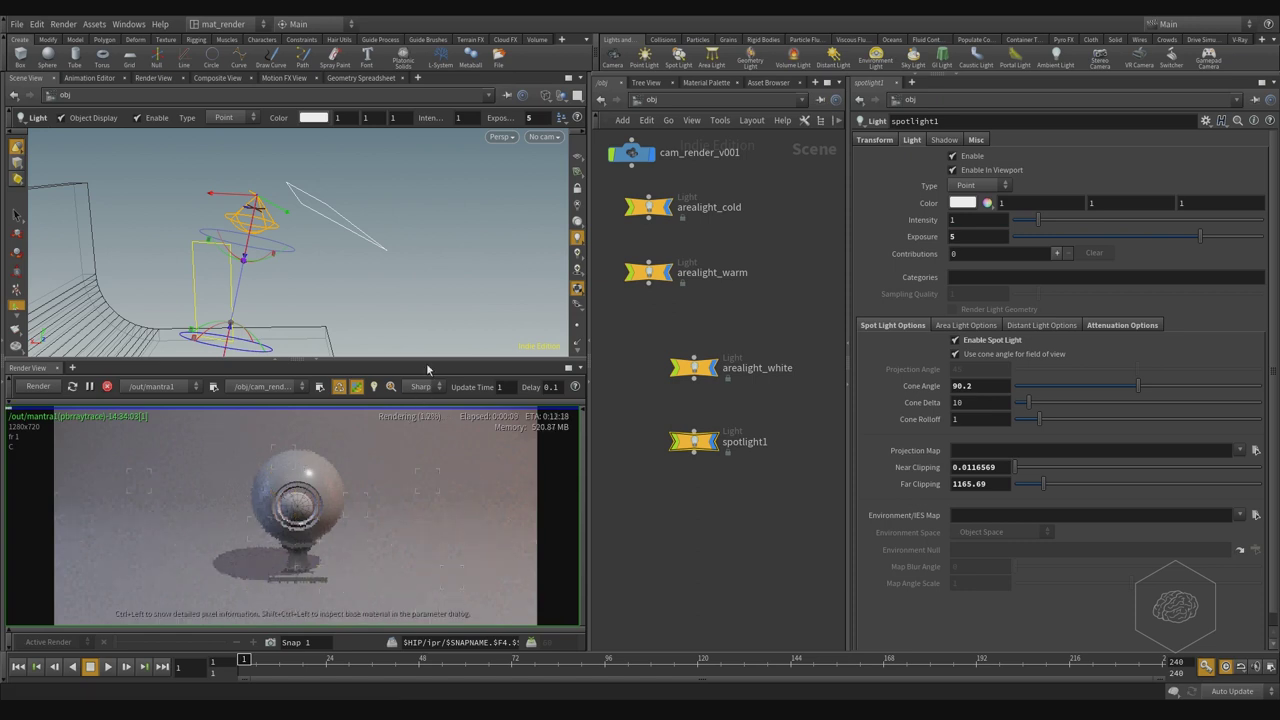
Step: Enlarge the render preview area and widen spotlight1's cone angle to 122.9
drag(432, 357, 440, 278)
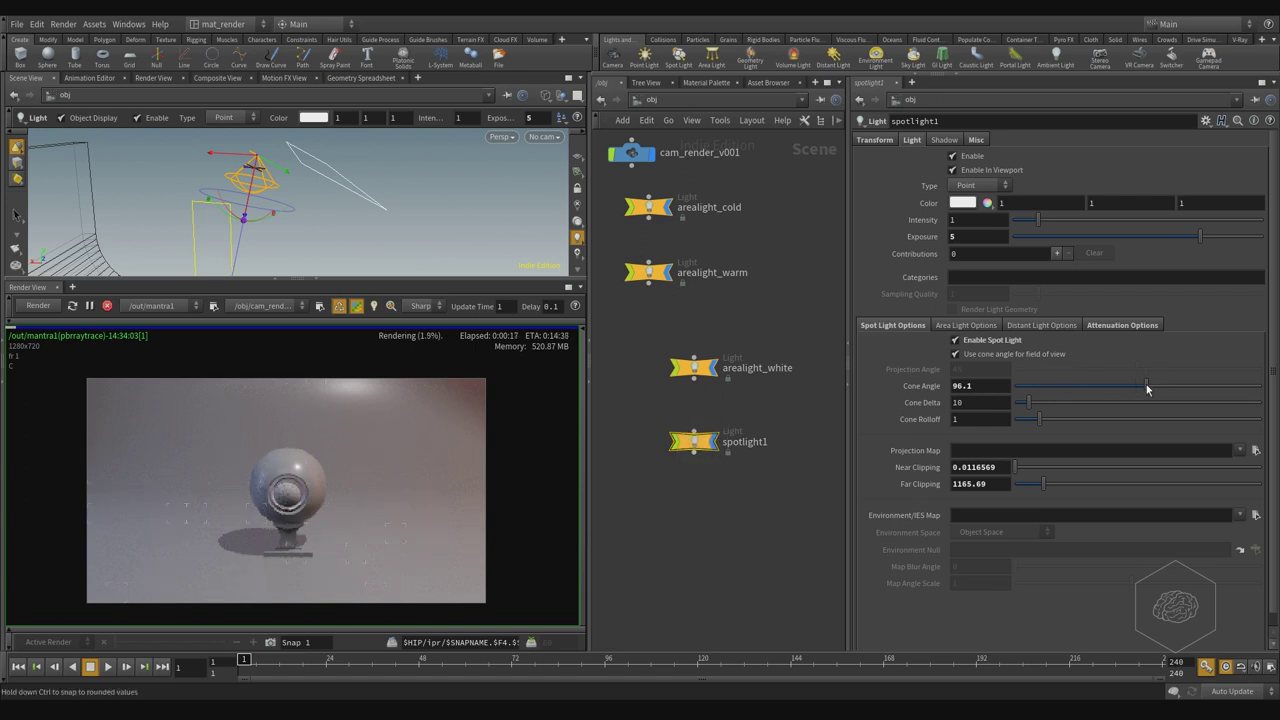
drag(1147, 389, 1182, 385)
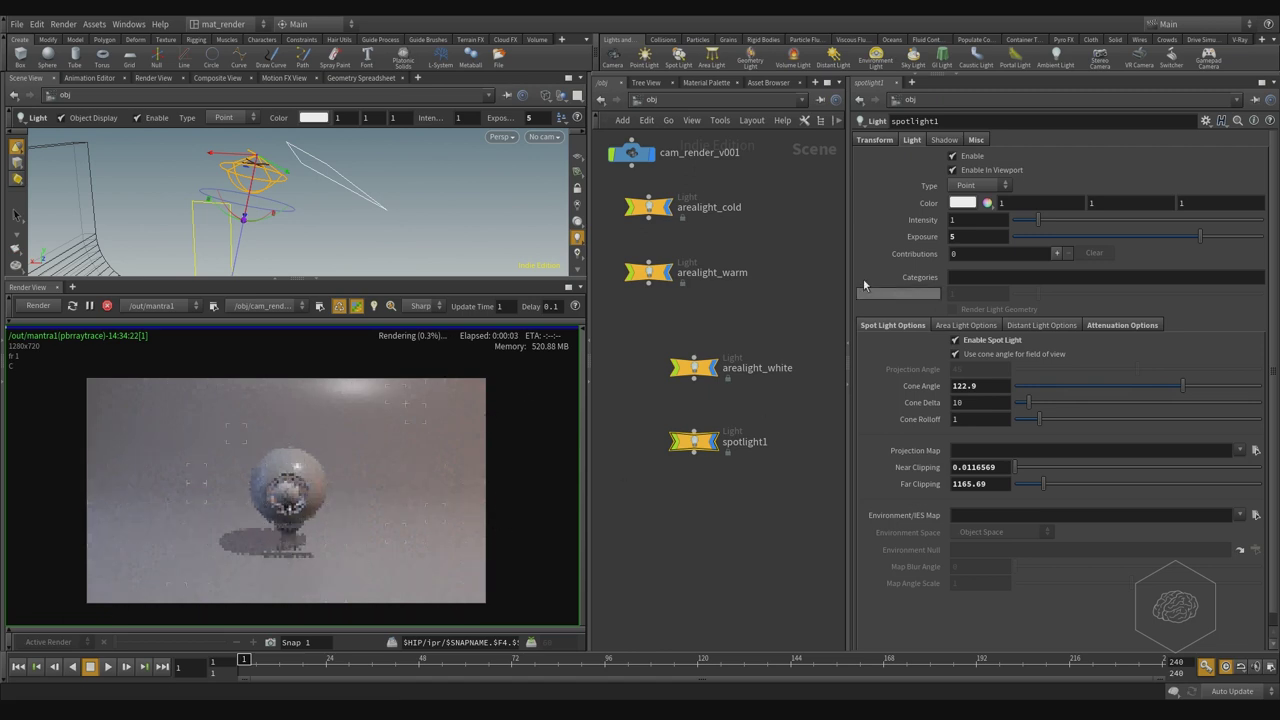
middle_drag(803, 265, 789, 357)
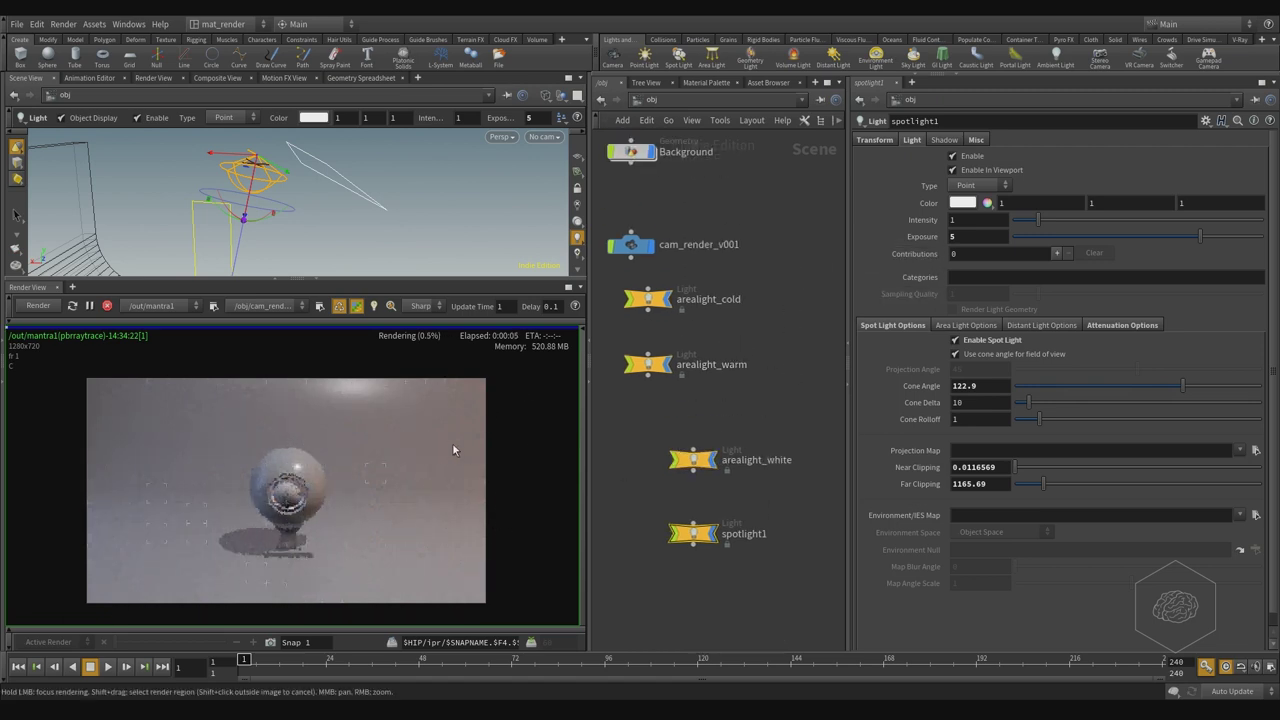
Step: Select arealight_warm and set its exposure to 2.5 after briefly trying 3
drag(784, 336, 598, 410)
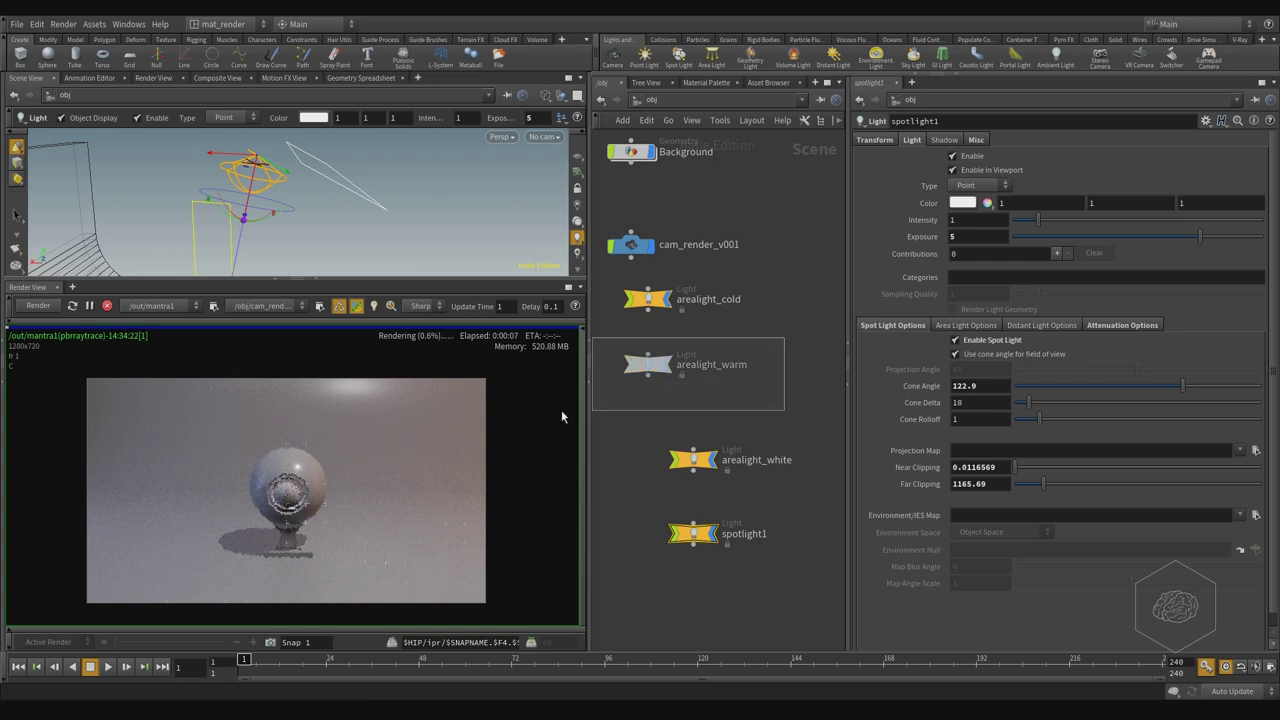
click(973, 236)
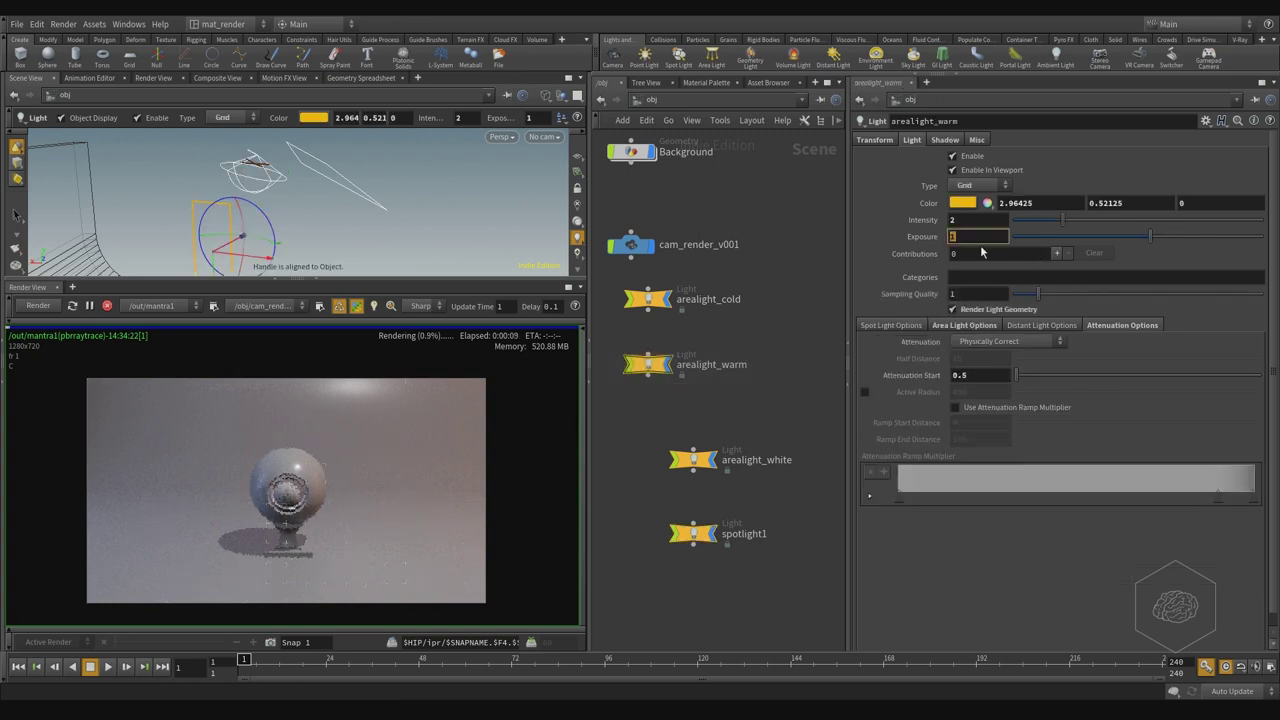
text(3)
key(Return)
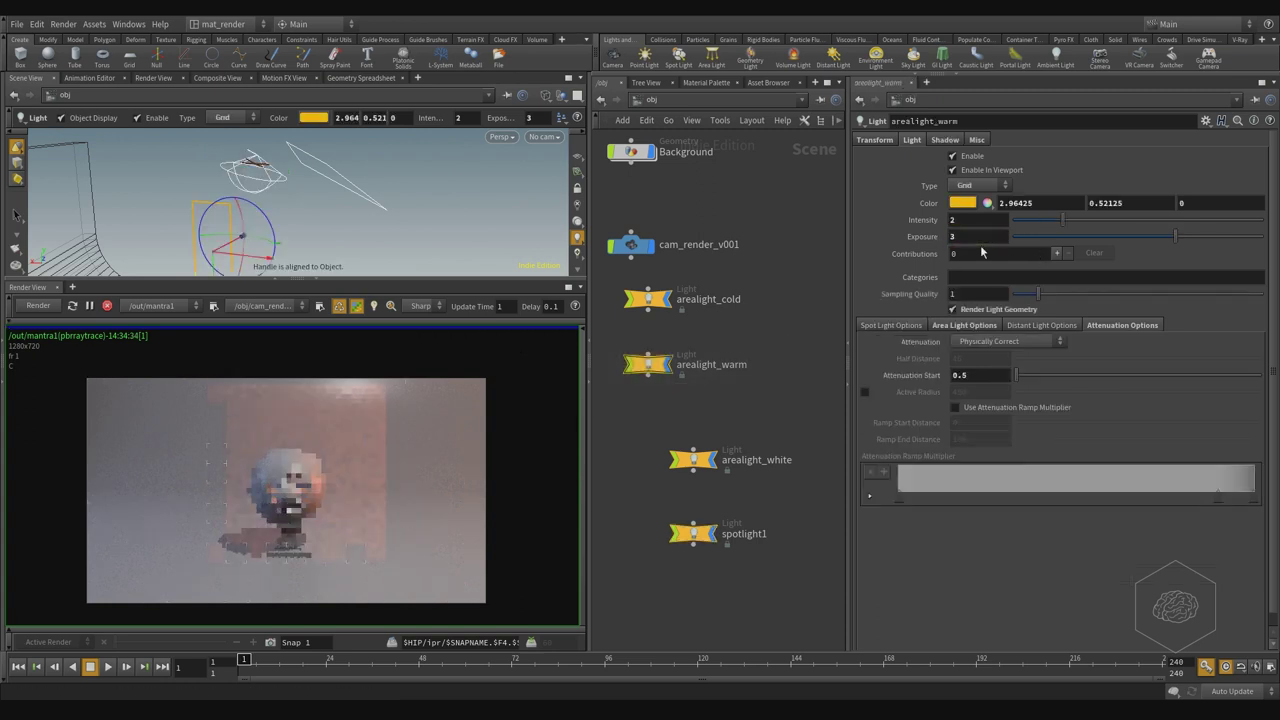
click(962, 236)
text(2.5)
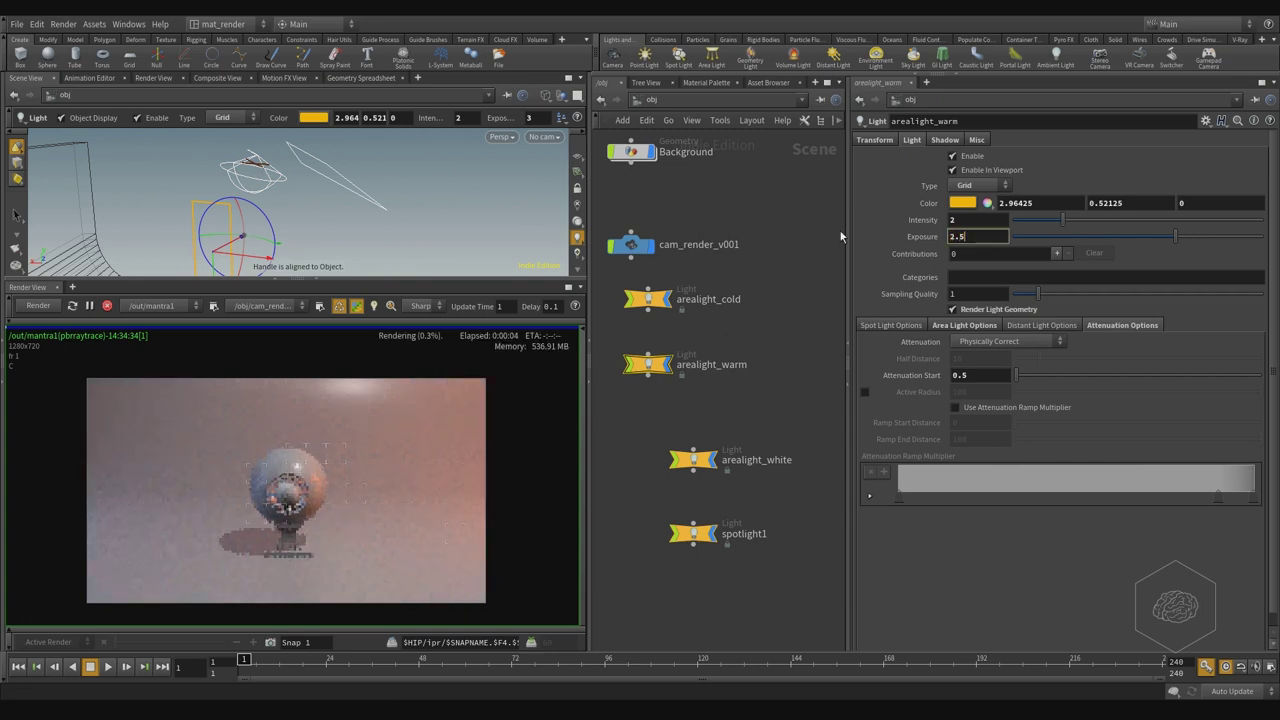
key(Return)
Step: Give arealight_cold an exposure of 2 and lower its intensity from 10 to 5
click(745, 298)
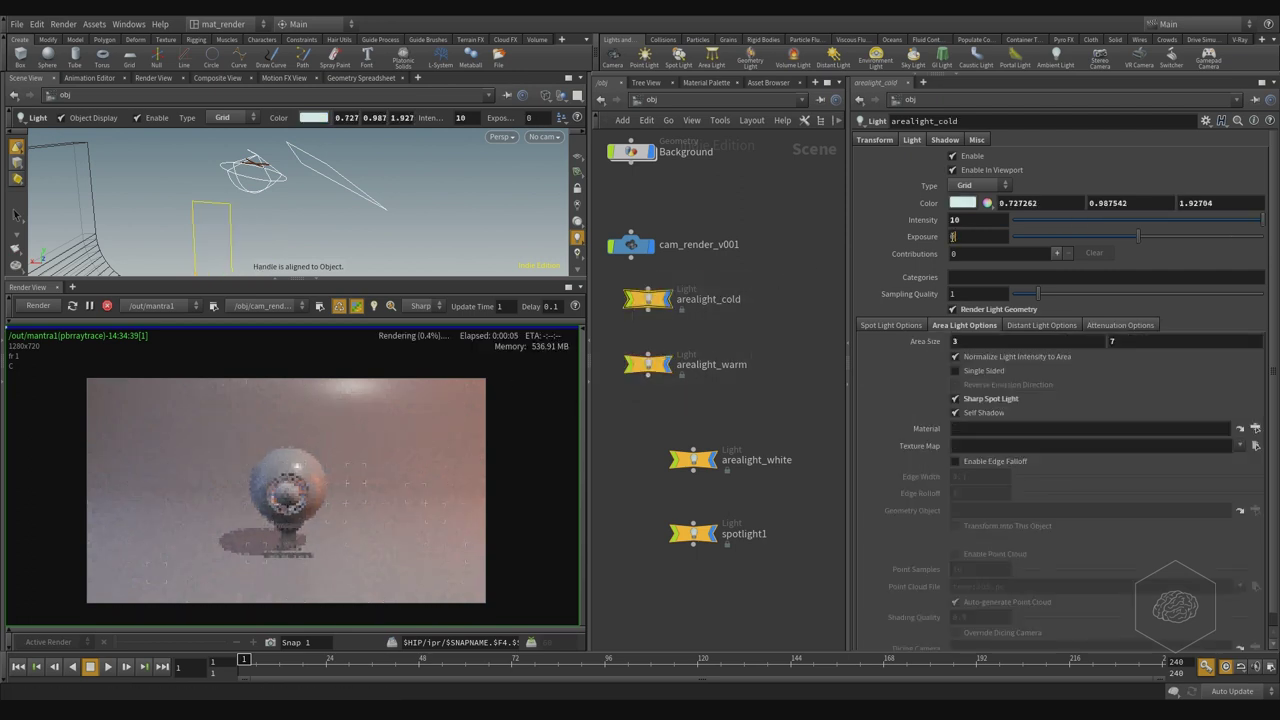
click(953, 237)
text(2)
key(Return)
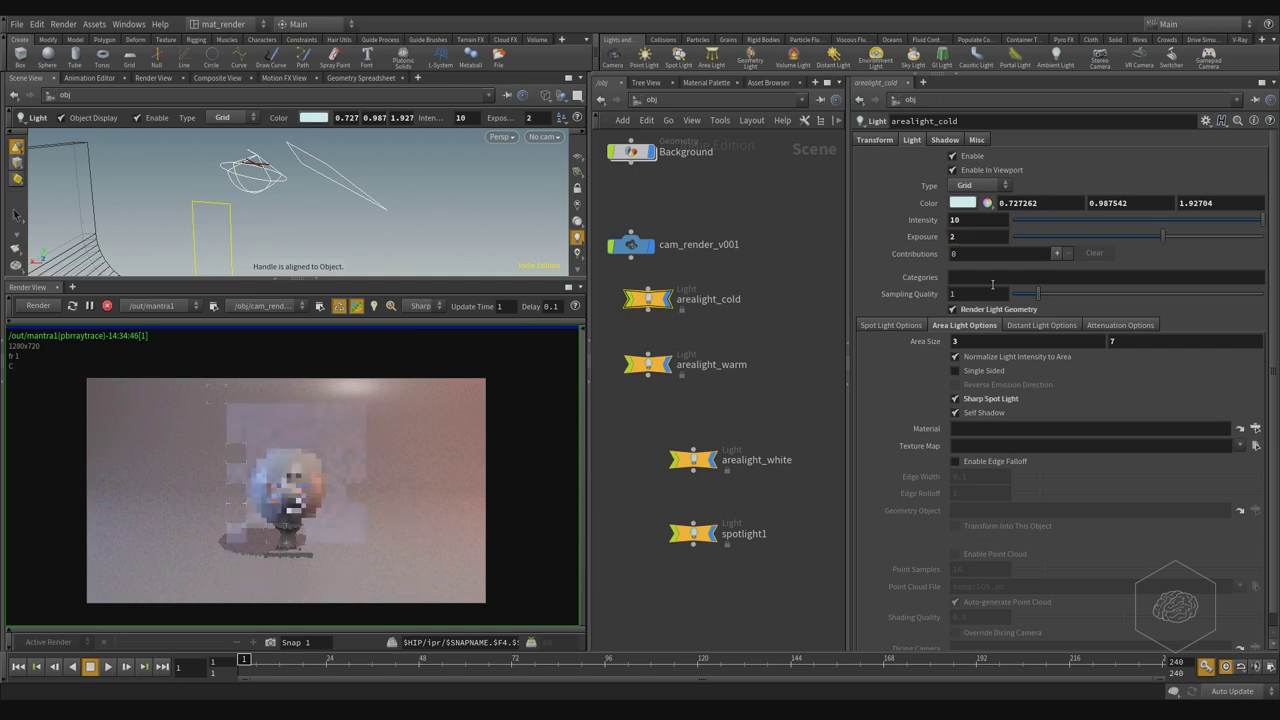
click(955, 220)
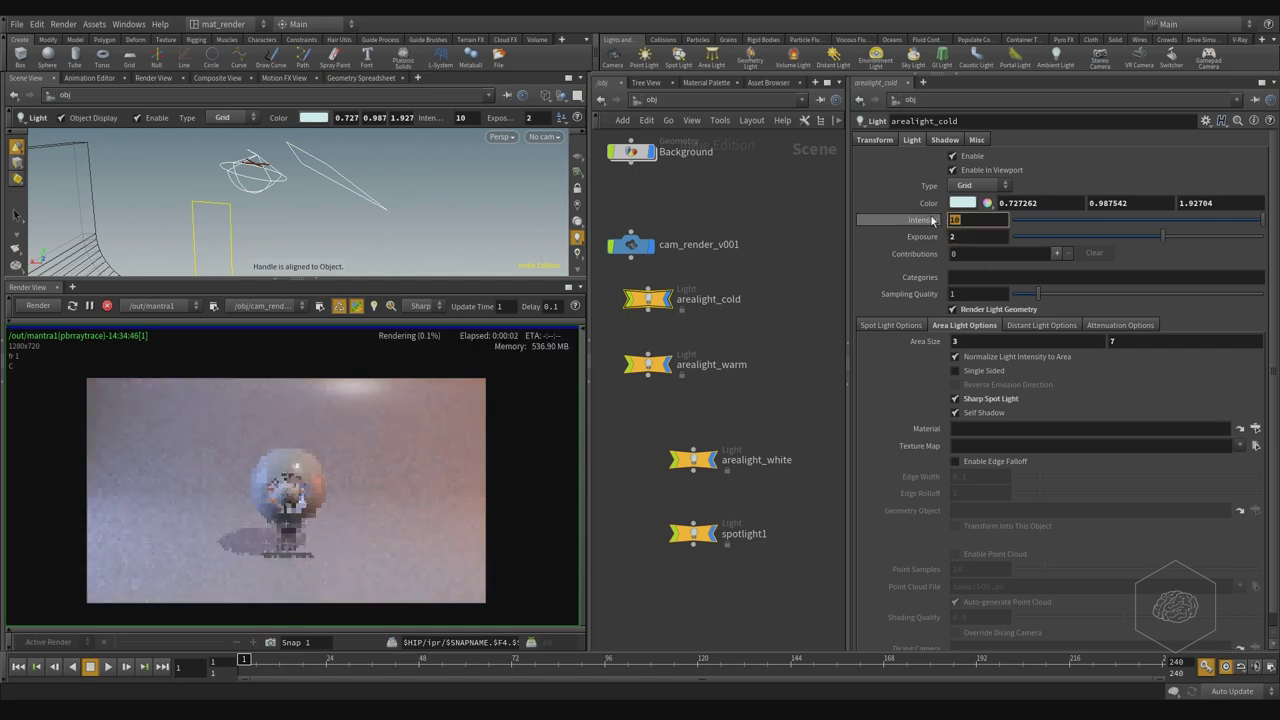
text(5)
key(Return)
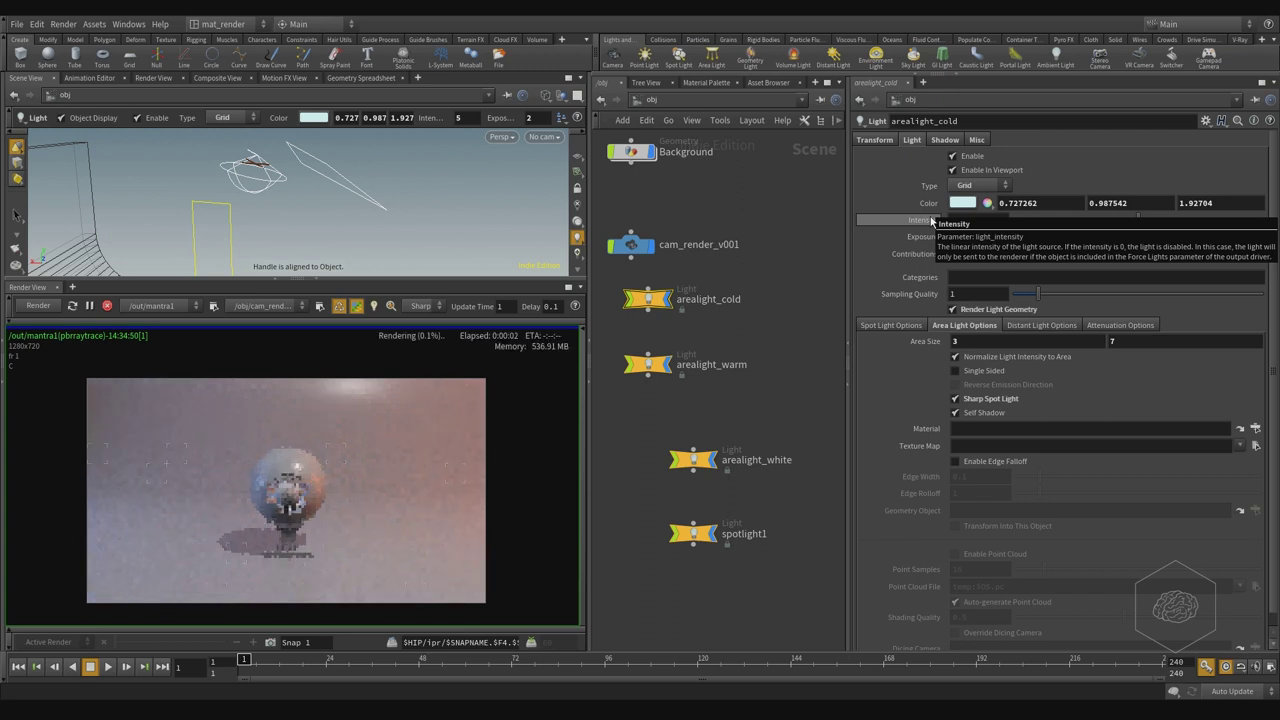
scroll(289, 478, up, 3)
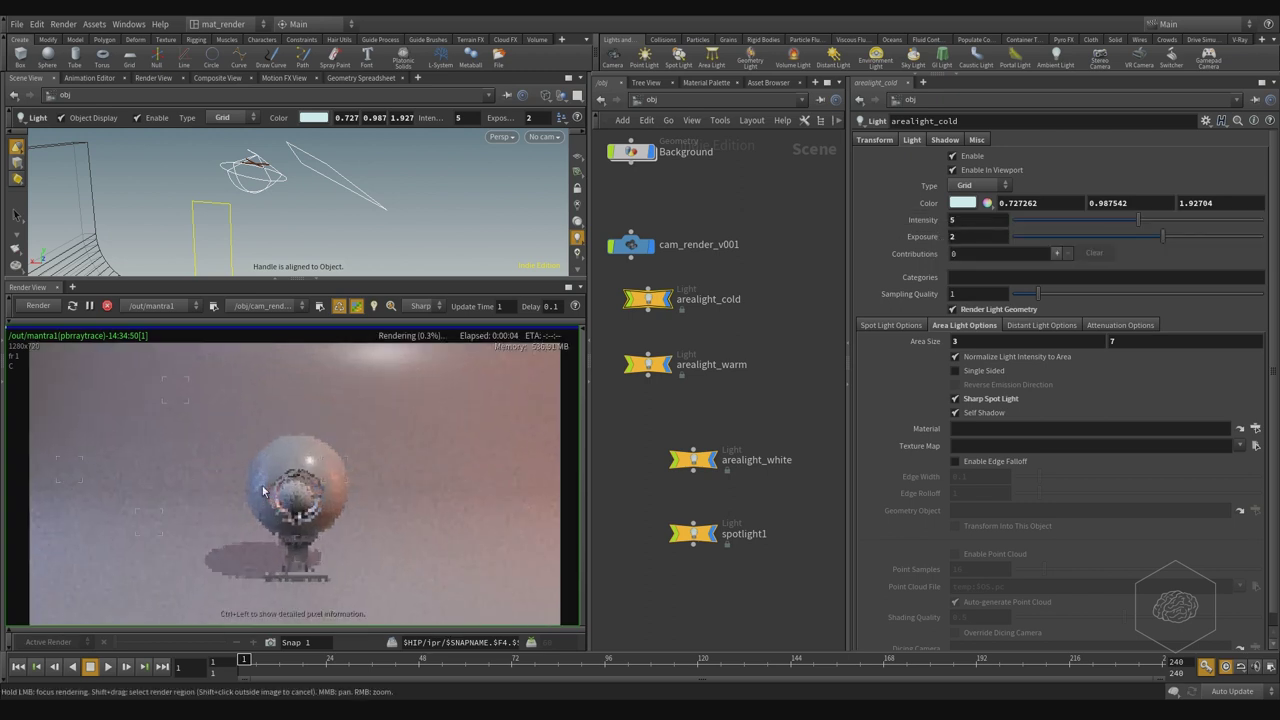
scroll(230, 520, up, 1)
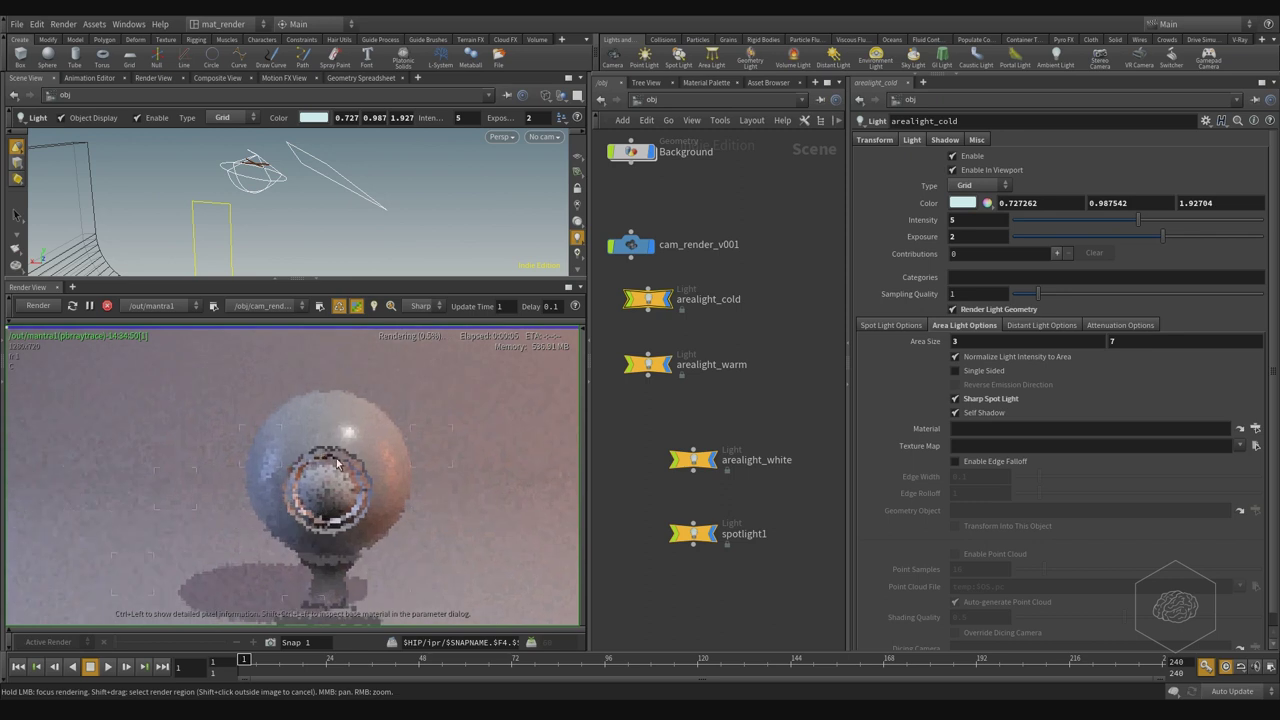
scroll(292, 505, down, 2)
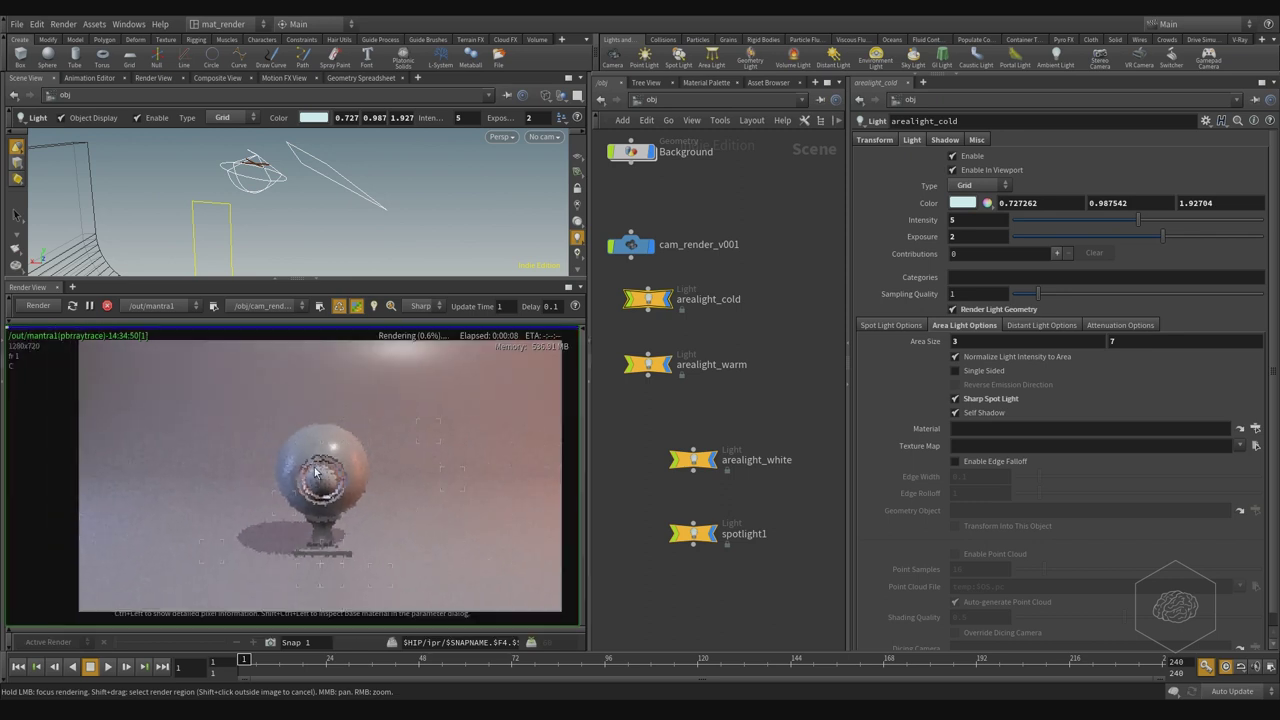
scroll(296, 500, down, 1)
scroll(300, 493, down, 1)
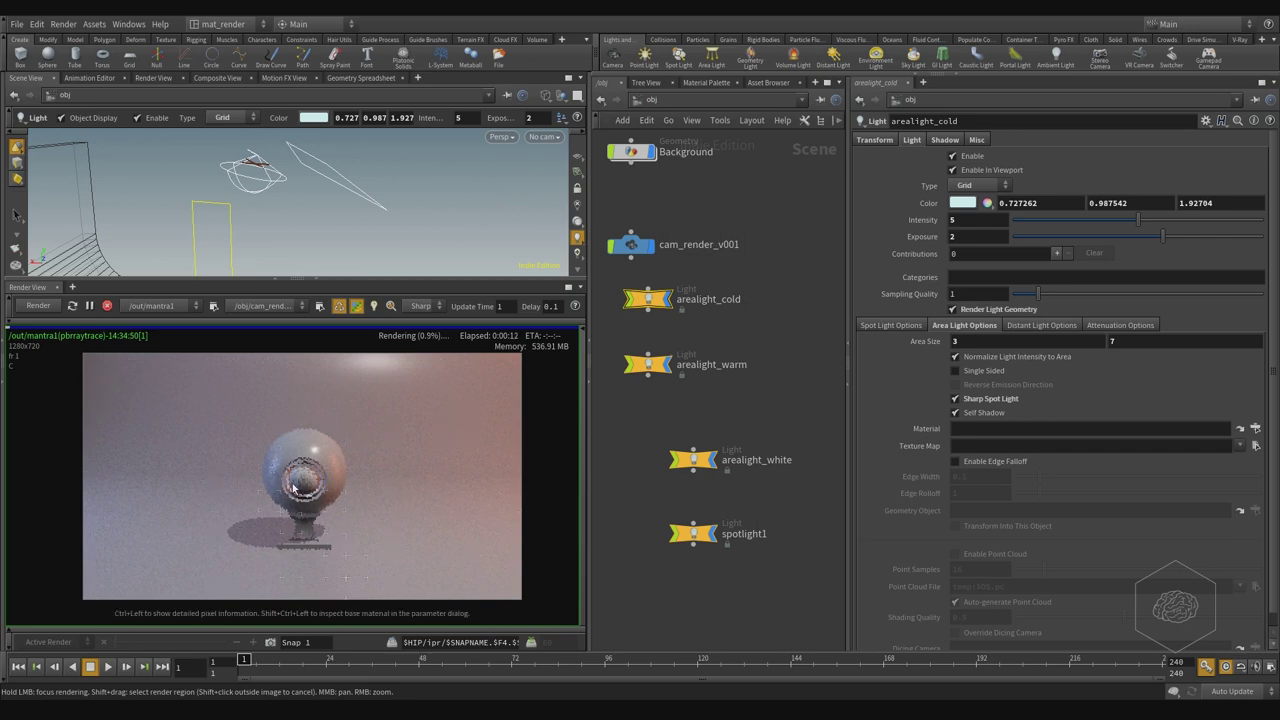
scroll(296, 488, up, 1)
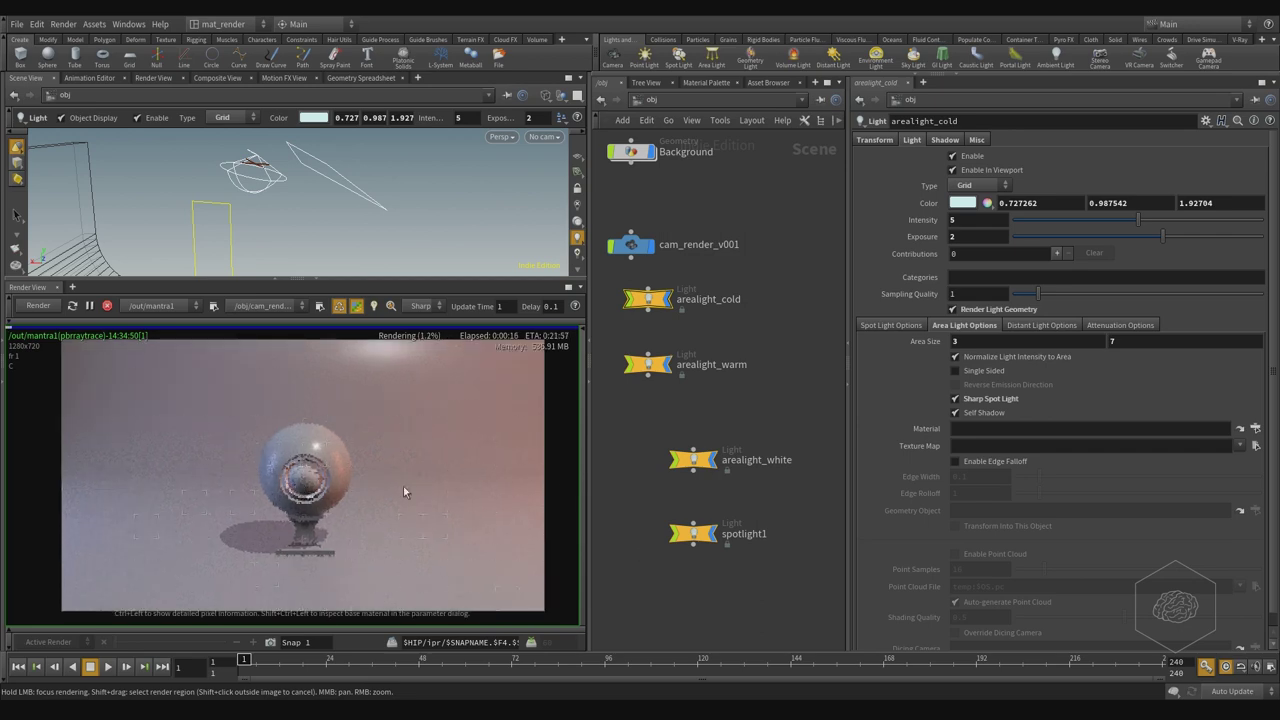
Step: Frame all nodes, then move to the /out network and bring mantra1 into view
key(h)
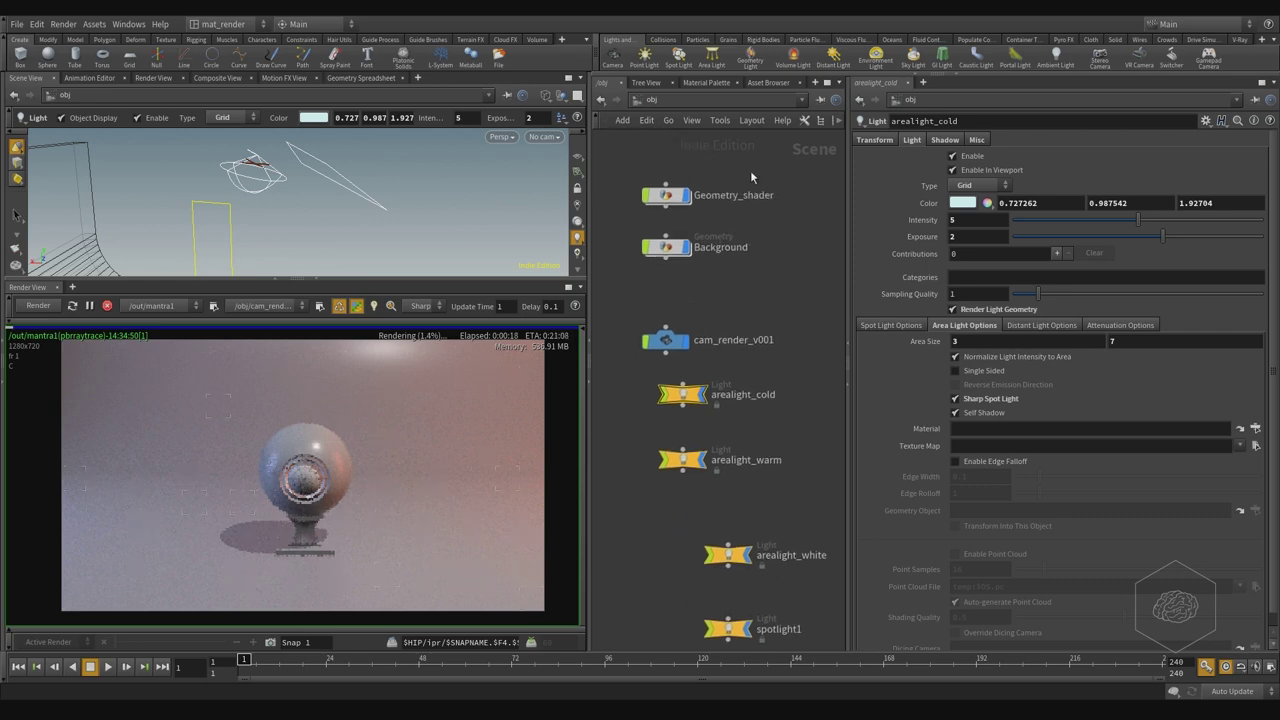
click(651, 99)
click(686, 176)
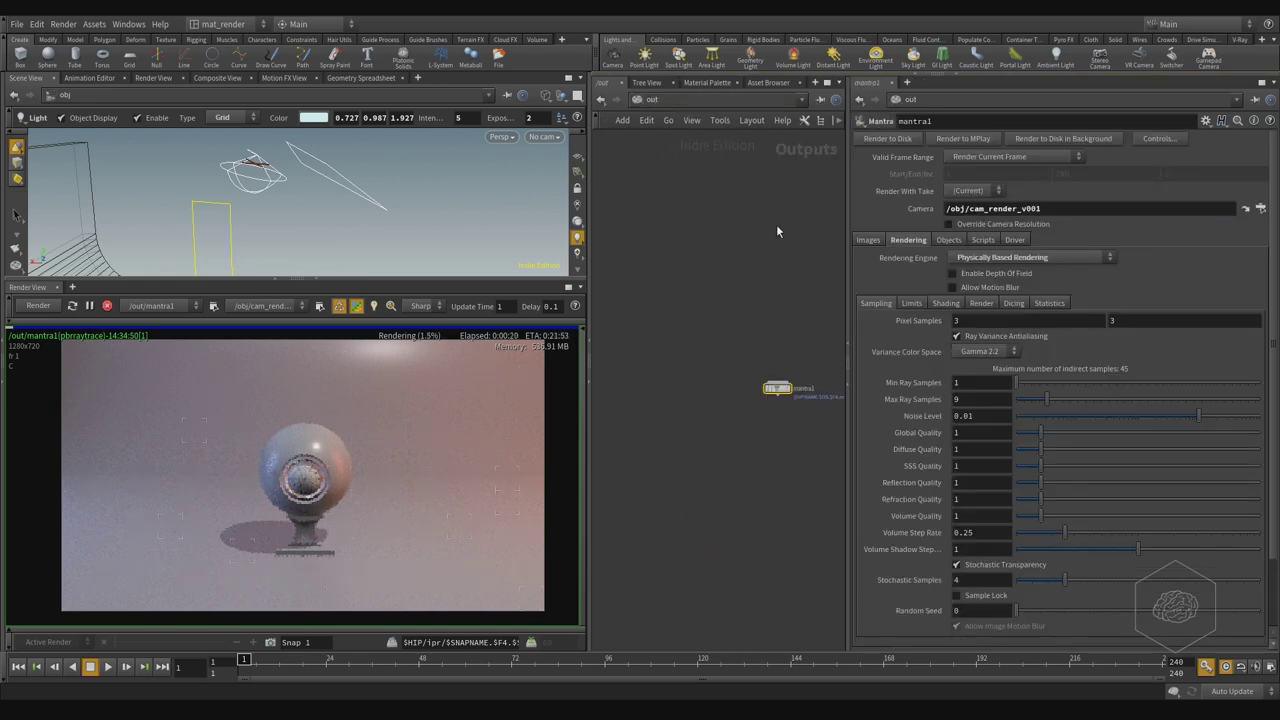
scroll(668, 380, up, 2)
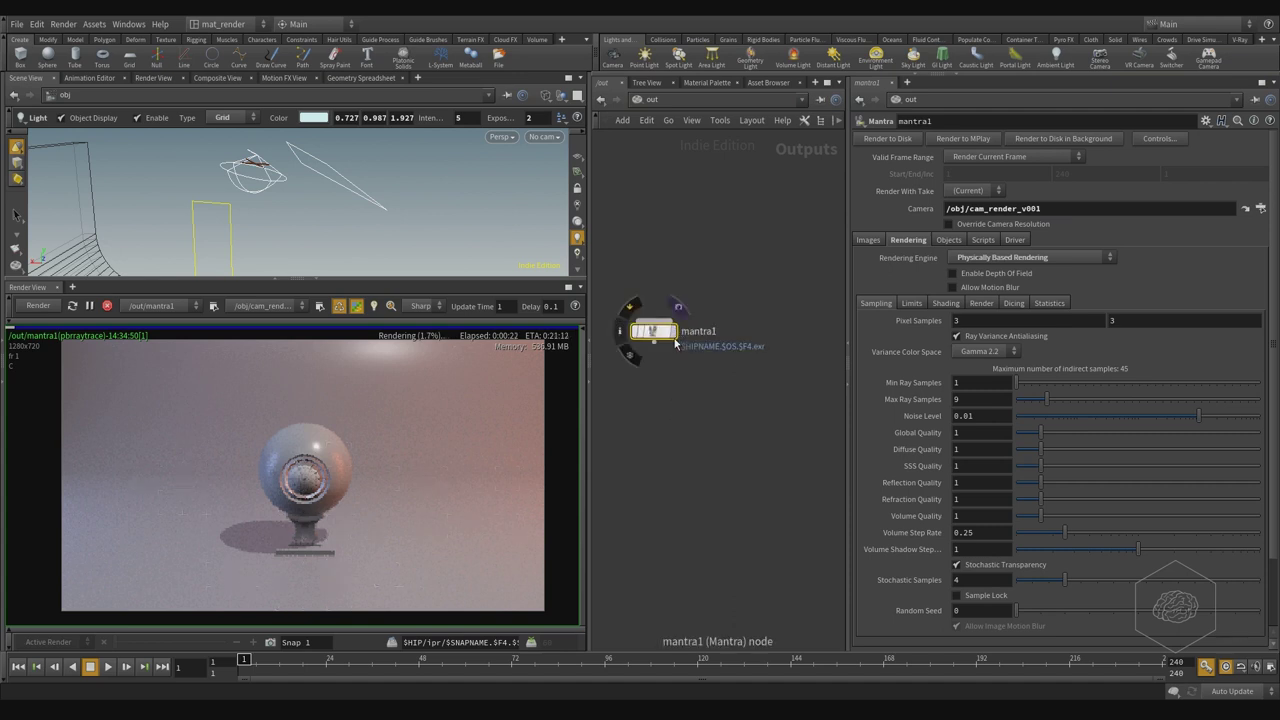
scroll(671, 345, up, 3)
middle_drag(671, 345, 771, 351)
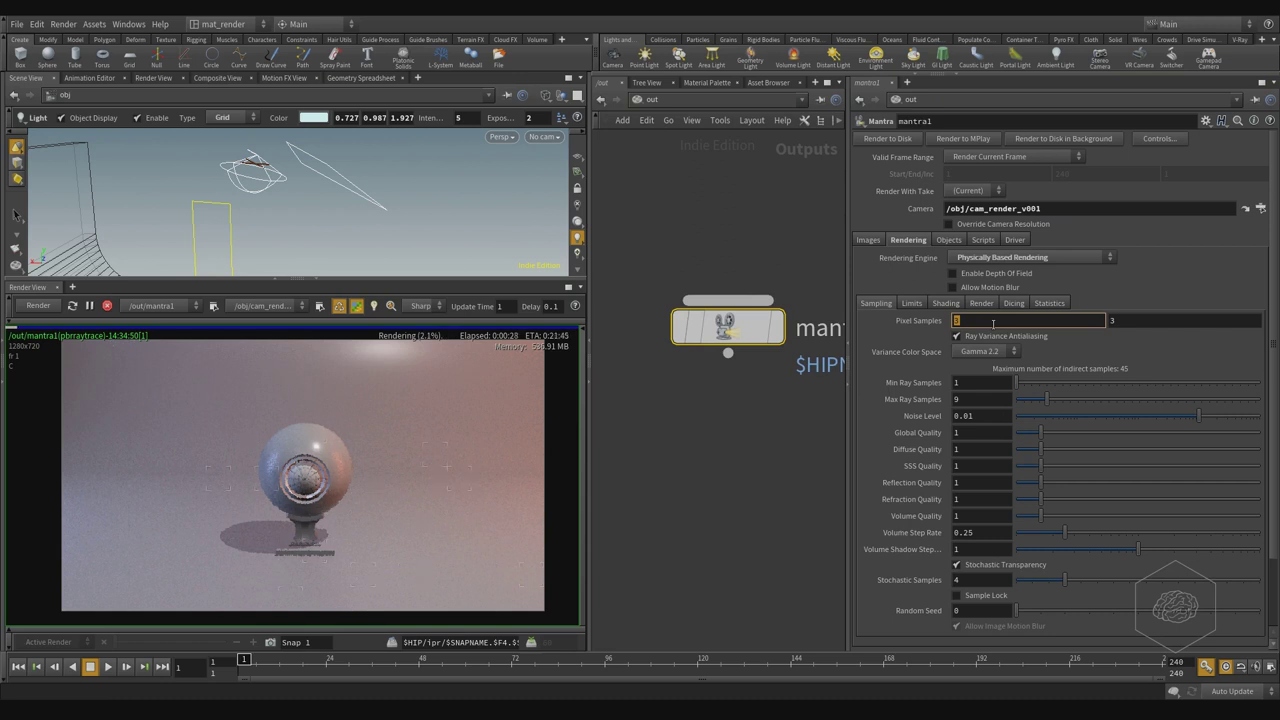
Step: Raise mantra1's pixel samples from 3×3 to 5×5
text(5)
key(Return)
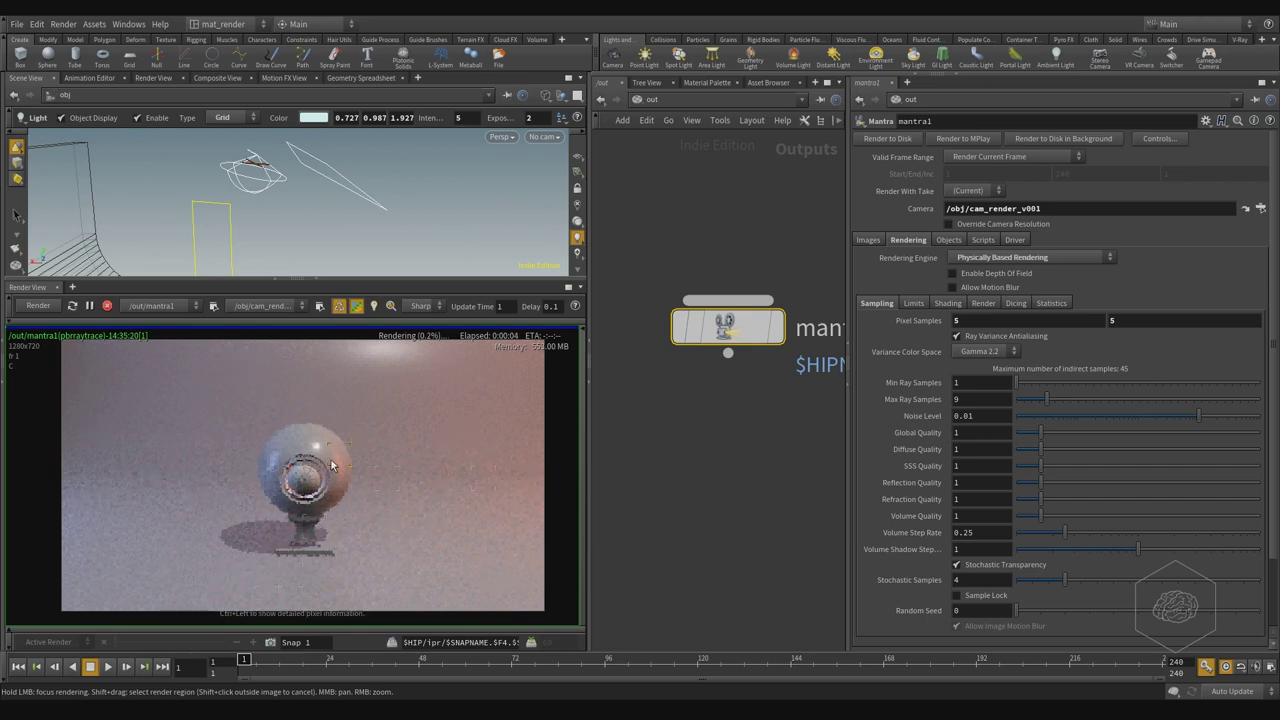
scroll(331, 460, up, 2)
scroll(331, 460, up, 2)
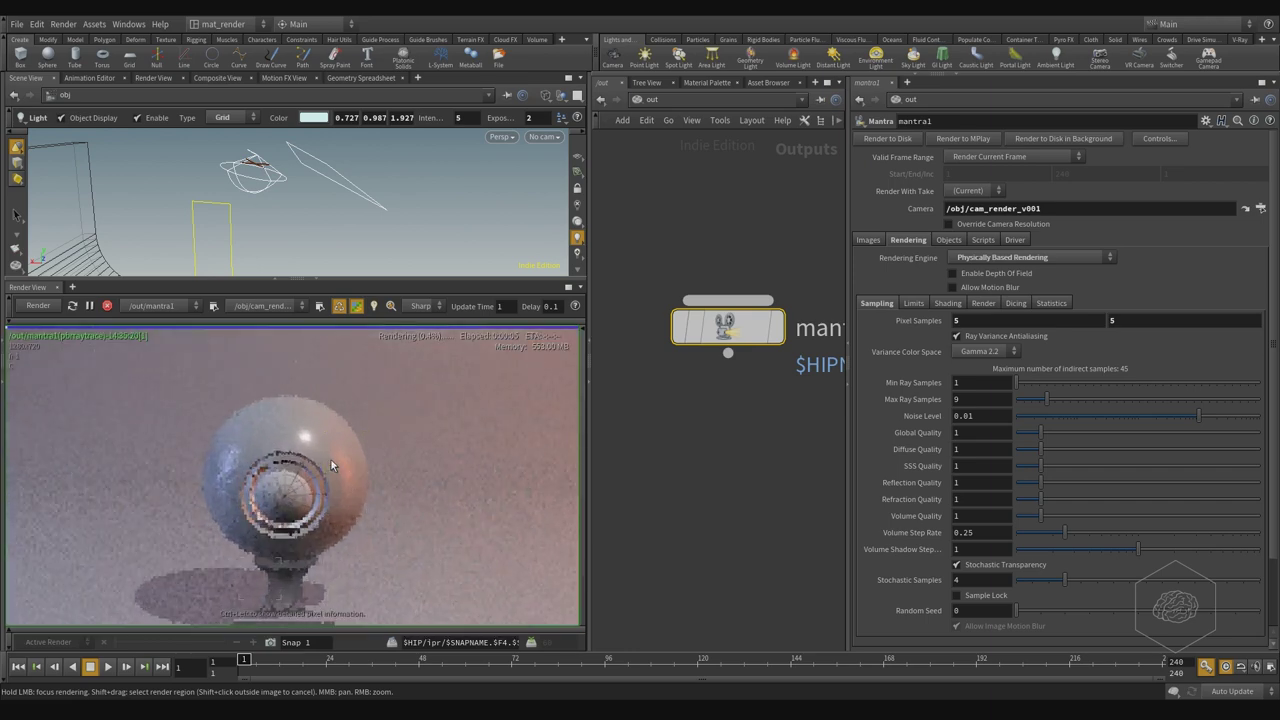
scroll(331, 460, down, 2)
scroll(331, 460, down, 1)
scroll(432, 489, up, 1)
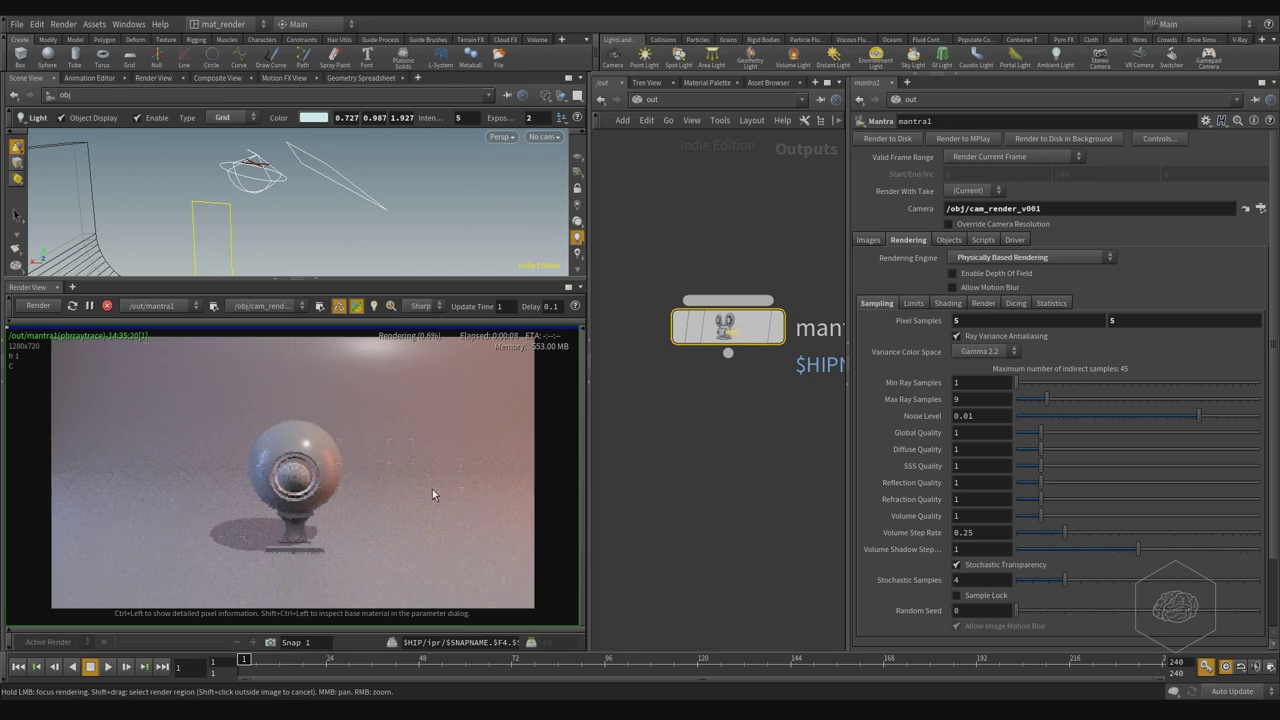